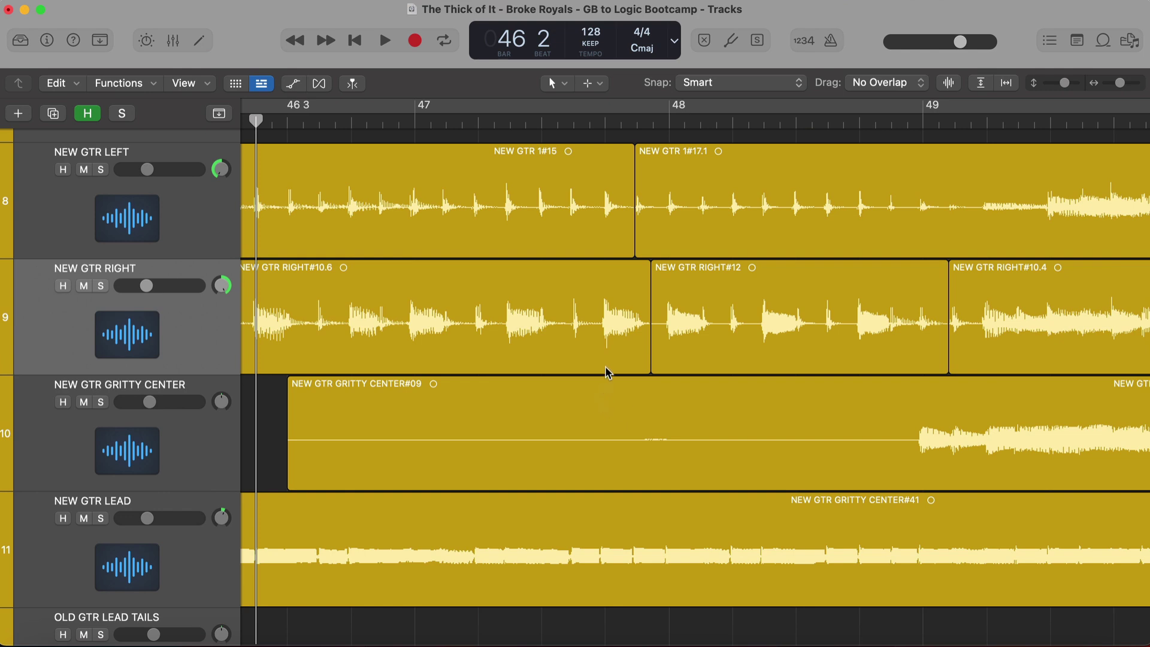
Step: Create a short crossfade between the NEW GTR RIGHT#10.6 and NEW GTR RIGHT#12 regions just before bar 48
{"action": "mouse_move", "coordinate": [646, 285]}
{"action": "left_mouse_down"}
{"action": "mouse_move", "coordinate": [668, 285]}
{"action": "mouse_move", "coordinate": [656, 288]}
{"action": "left_mouse_up"}
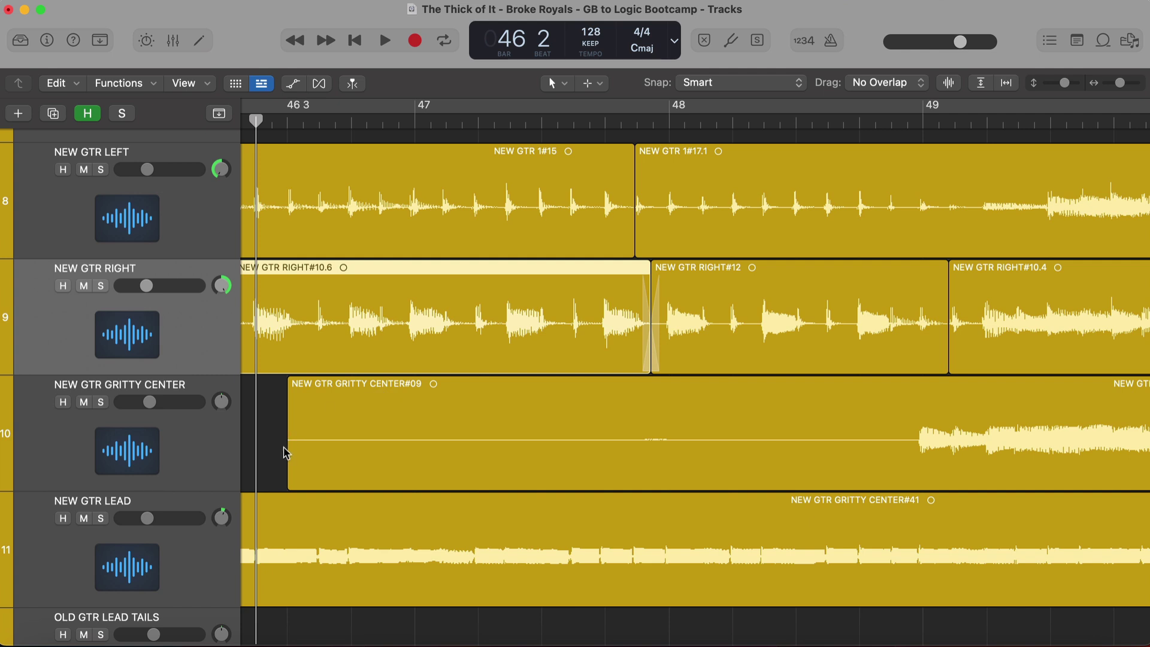
Step: Trim the start of the NEW GTR GRITTY CENTER#09 region to just before bar 49 and extend its fade-in to about mid bar 50
{"action": "left_click_drag", "start_coordinate": [284, 454], "coordinate": [911, 405]}
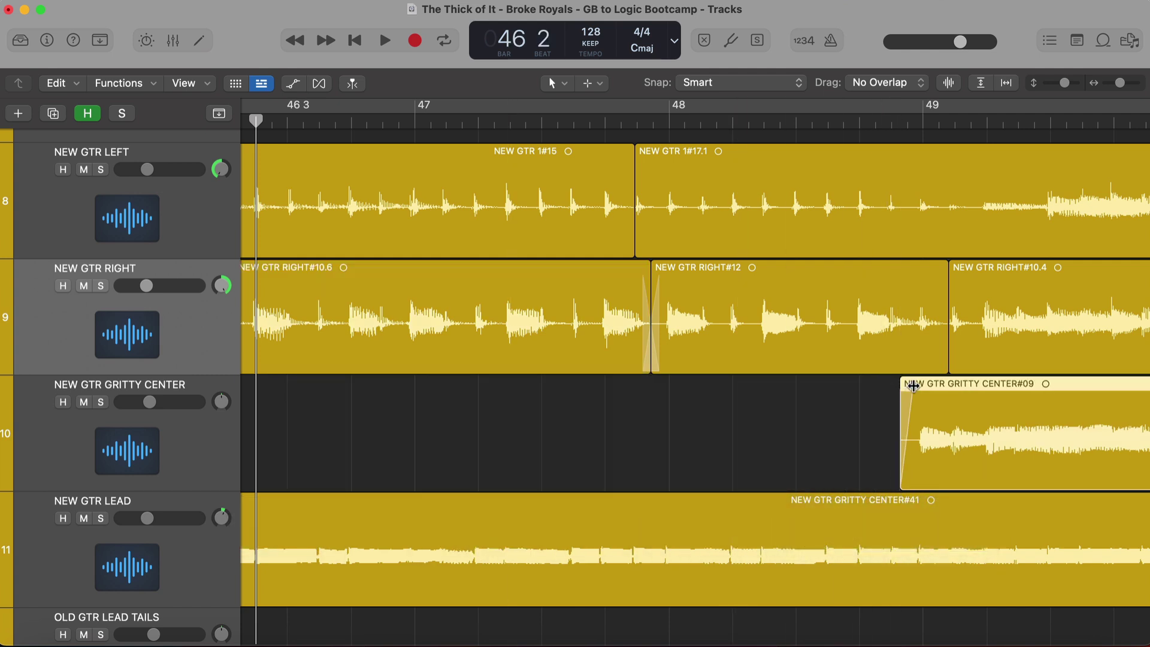
{"action": "scroll", "coordinate": [870, 502], "scroll_direction": "right", "scroll_amount": 1}
{"action": "scroll", "coordinate": [870, 502], "scroll_direction": "right", "scroll_amount": 5}
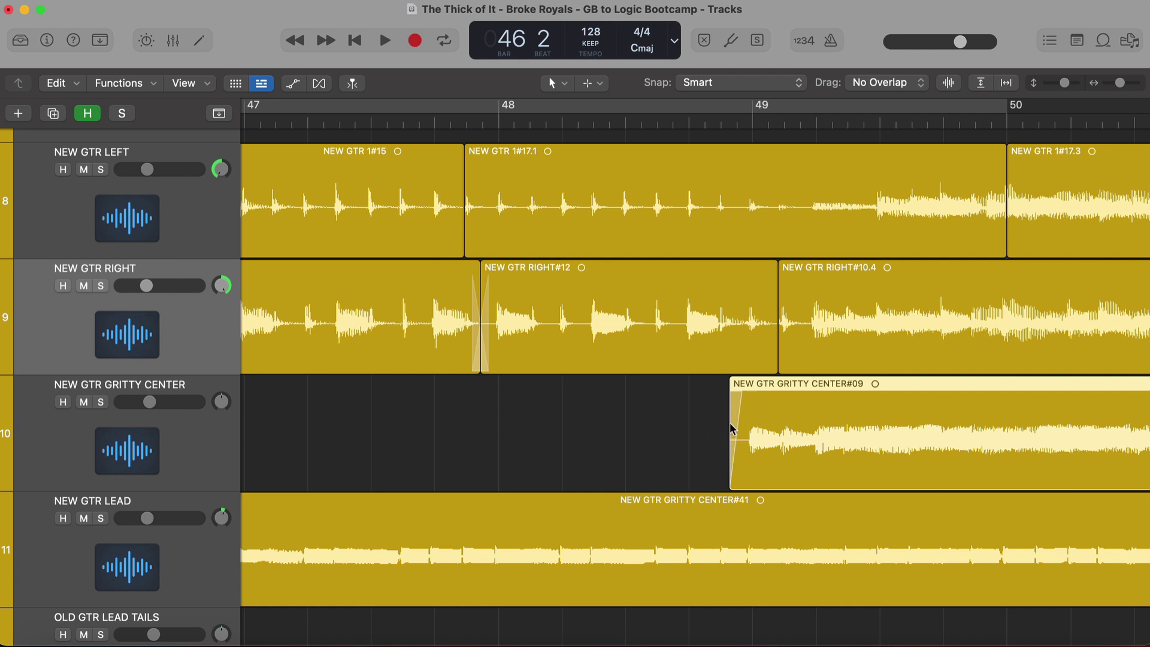
{"action": "scroll", "coordinate": [731, 428], "scroll_direction": "right", "scroll_amount": 8}
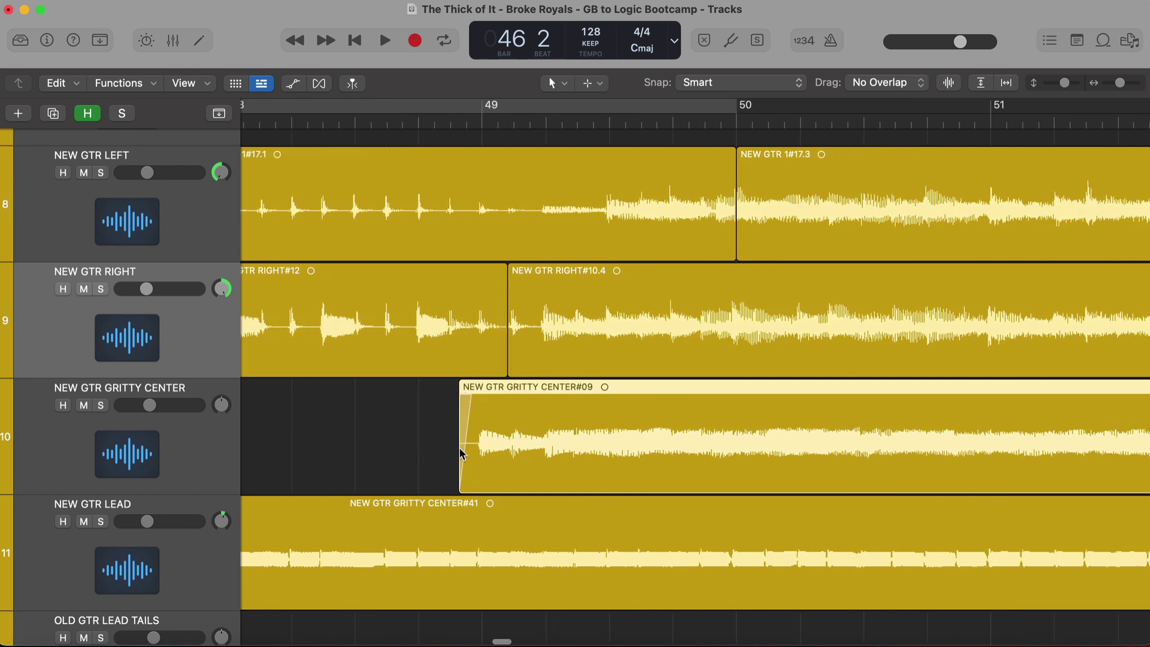
{"action": "left_click_drag", "start_coordinate": [471, 392], "coordinate": [856, 411]}
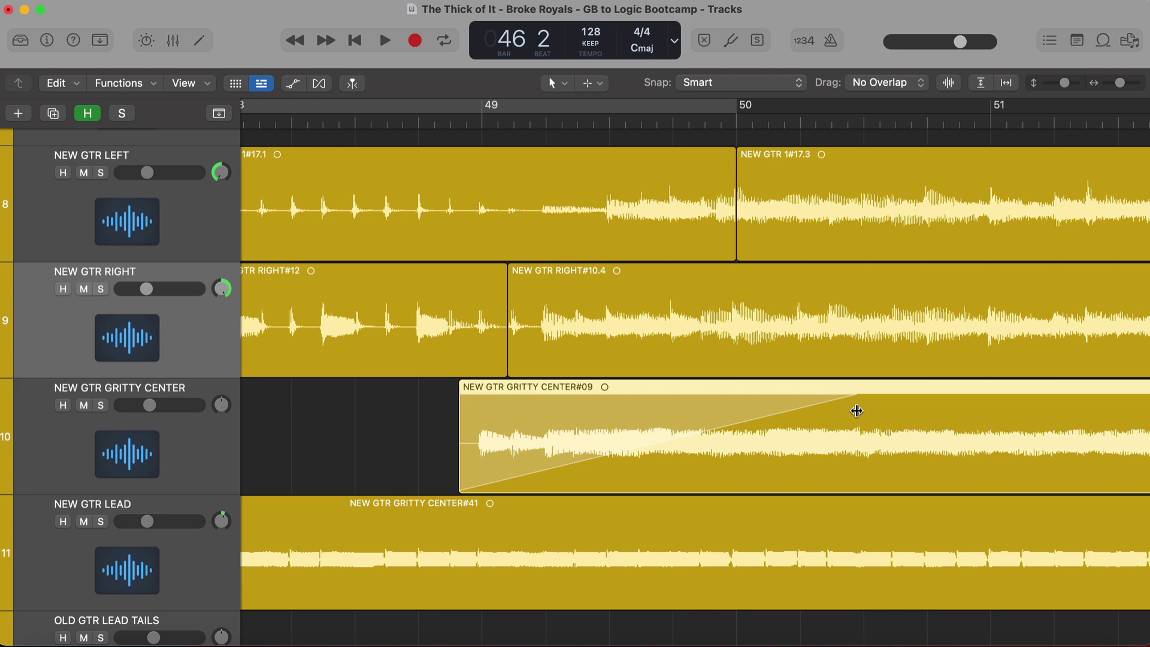
Step: Play from bar 57 beat 4 to hear how the NEW GTR GRITTY CENTER region rings out, briefly soloing its track
{"action": "scroll", "coordinate": [857, 411], "scroll_direction": "right", "scroll_amount": 5}
{"action": "scroll", "coordinate": [856, 411], "scroll_direction": "down", "scroll_amount": 6}
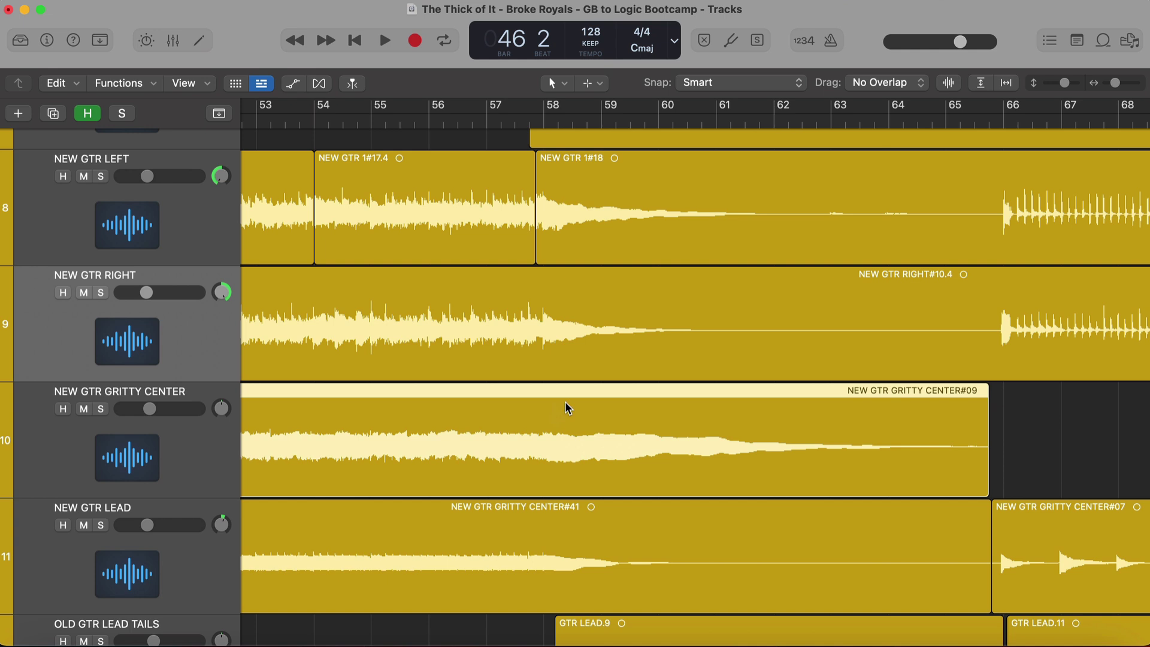
{"action": "left_click", "coordinate": [531, 120]}
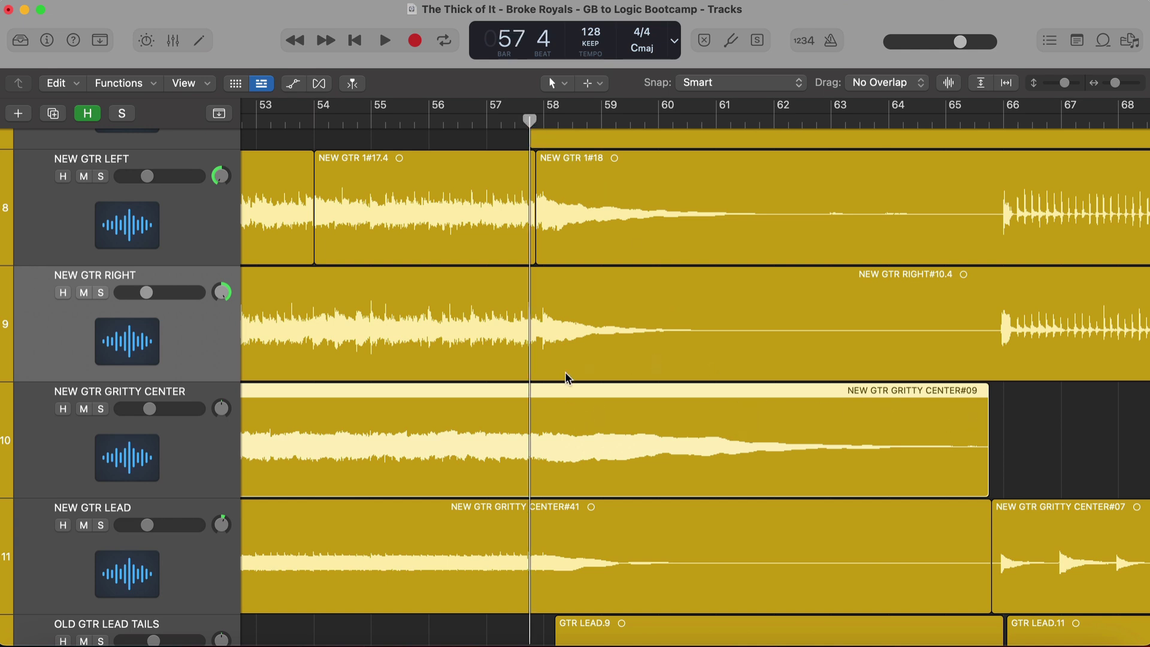
{"action": "key", "text": "space"}
{"action": "left_click", "coordinate": [180, 430]}
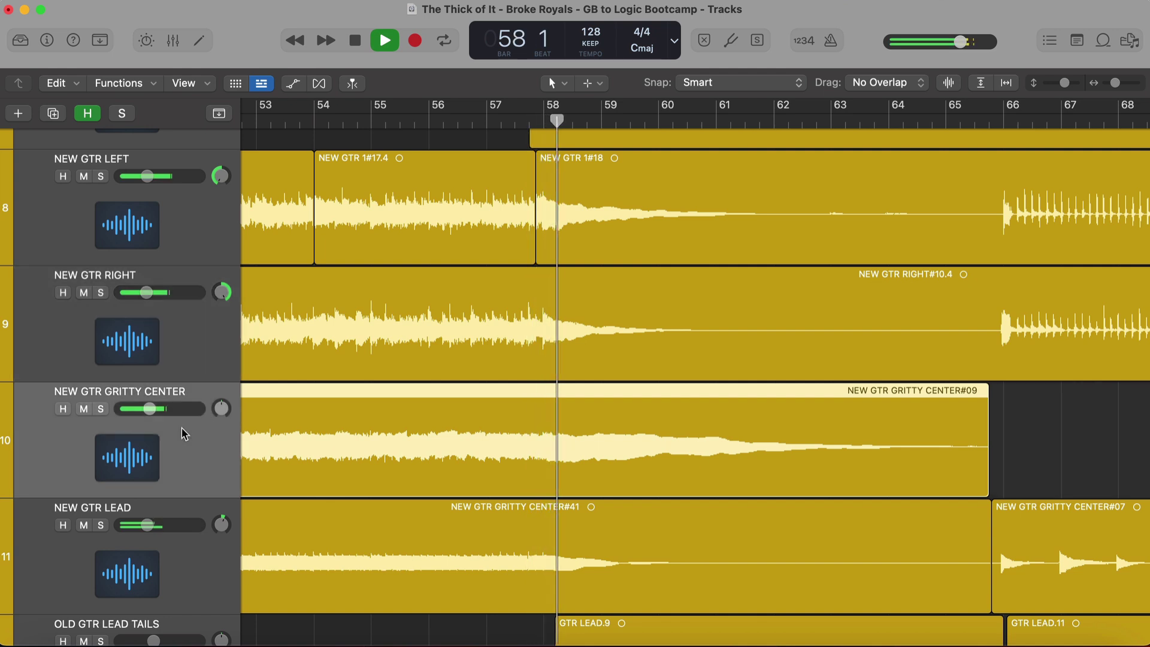
{"action": "left_click", "coordinate": [102, 409]}
{"action": "left_click", "coordinate": [102, 409]}
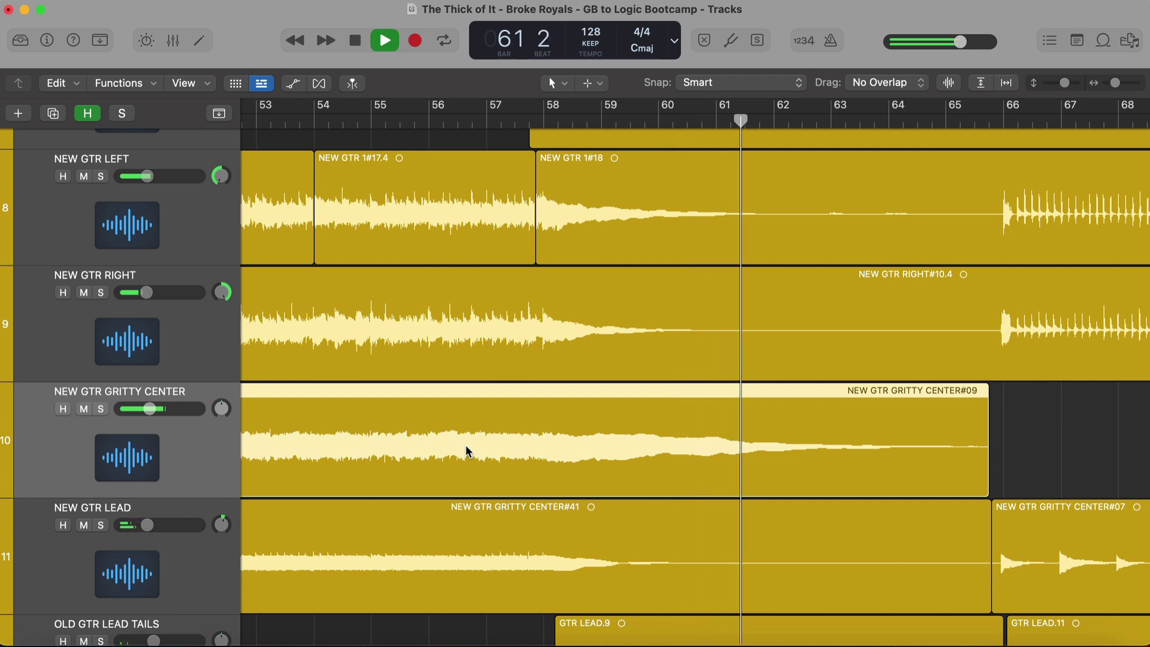
{"action": "key", "text": "space"}
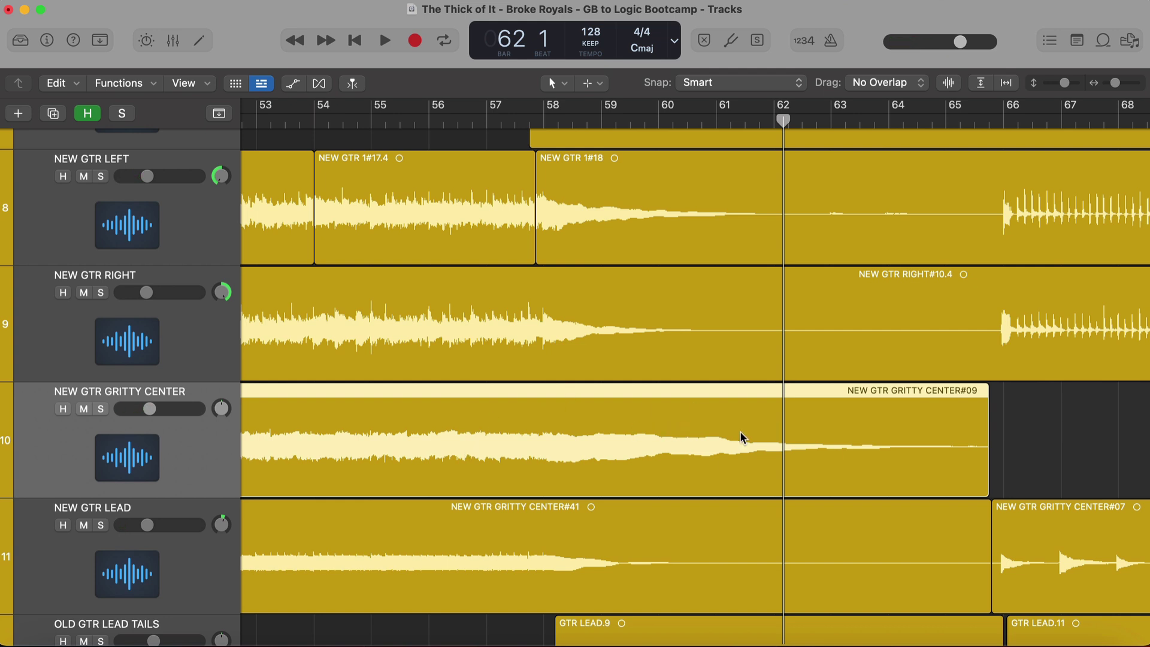
Step: Trim the end of the NEW GTR GRITTY CENTER region to just past bar 62, add a fade-out from about bar 58, and audition it
{"action": "left_click_drag", "start_coordinate": [974, 467], "coordinate": [786, 455]}
{"action": "left_click_drag", "start_coordinate": [785, 393], "coordinate": [557, 407]}
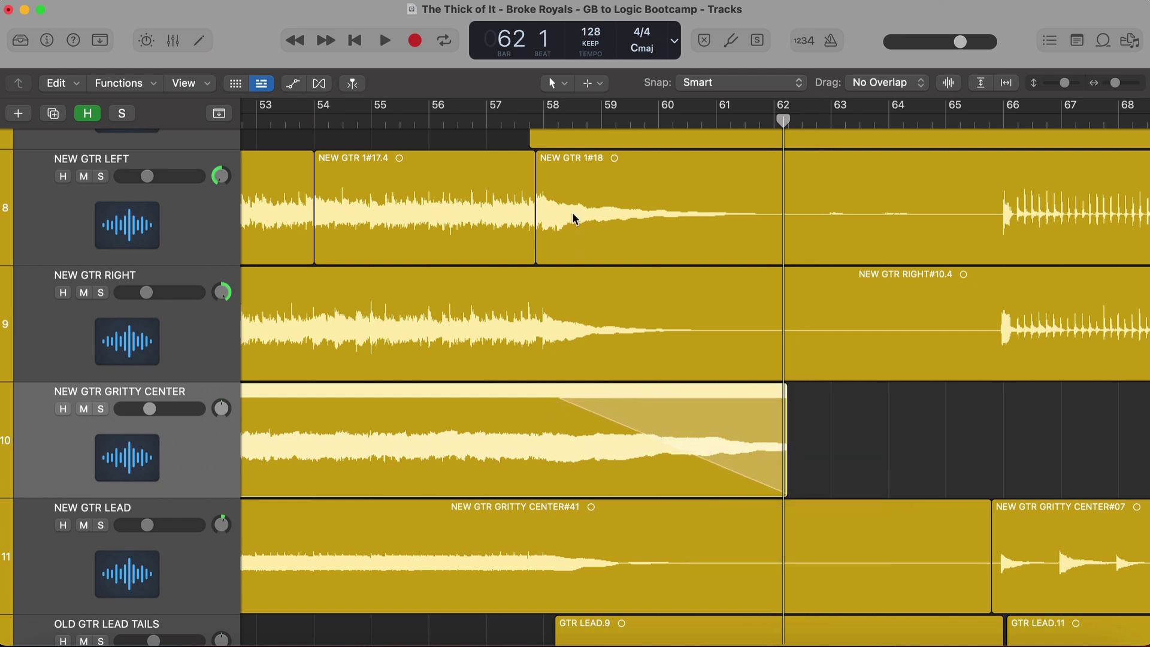
{"action": "left_click", "coordinate": [541, 125]}
{"action": "key", "text": "space"}
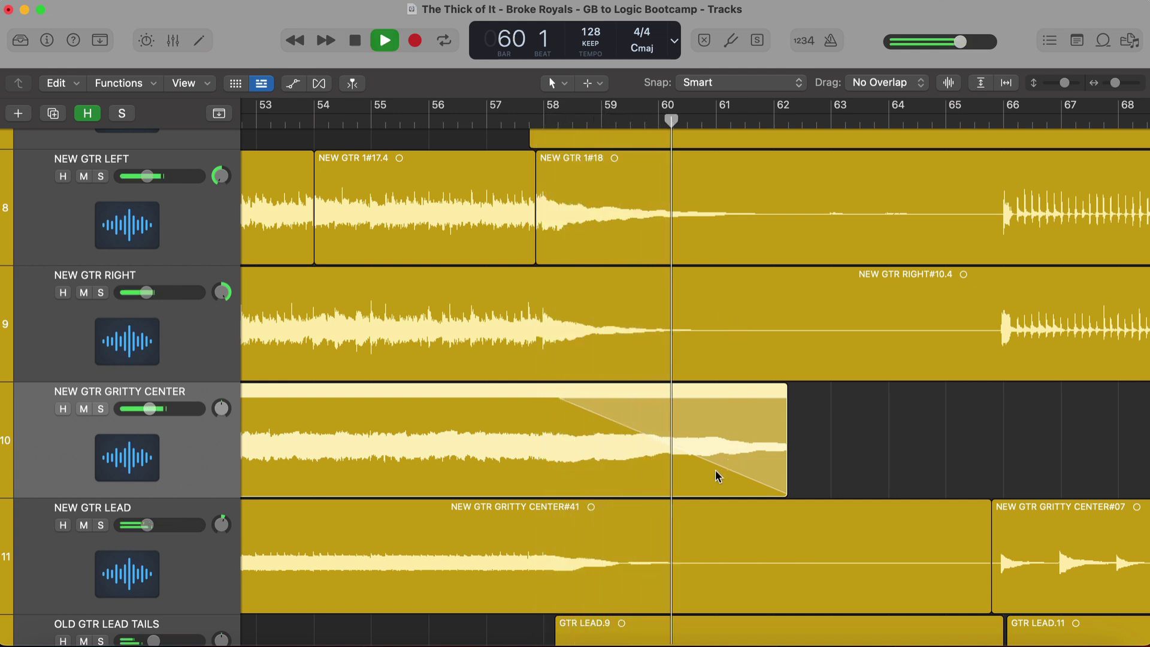
{"action": "key", "text": "space"}
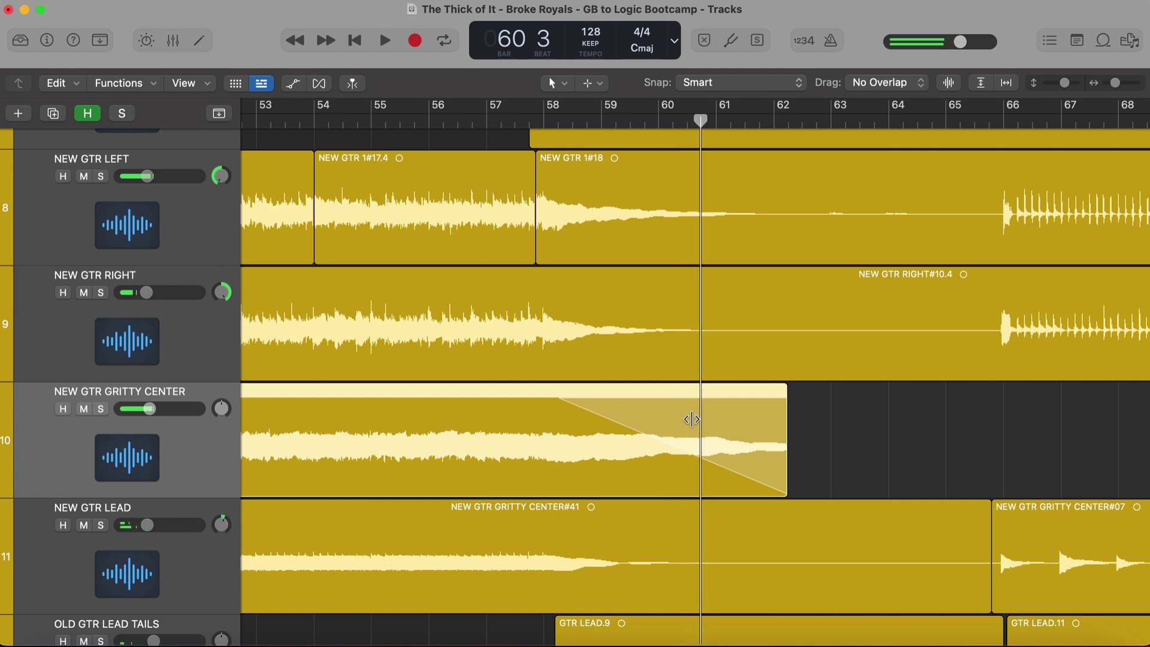
Step: Bend the fade-out into a steeper curve, listen to it, and undo the curve change
{"action": "left_click_drag", "start_coordinate": [689, 419], "coordinate": [672, 450]}
{"action": "key", "text": "space"}
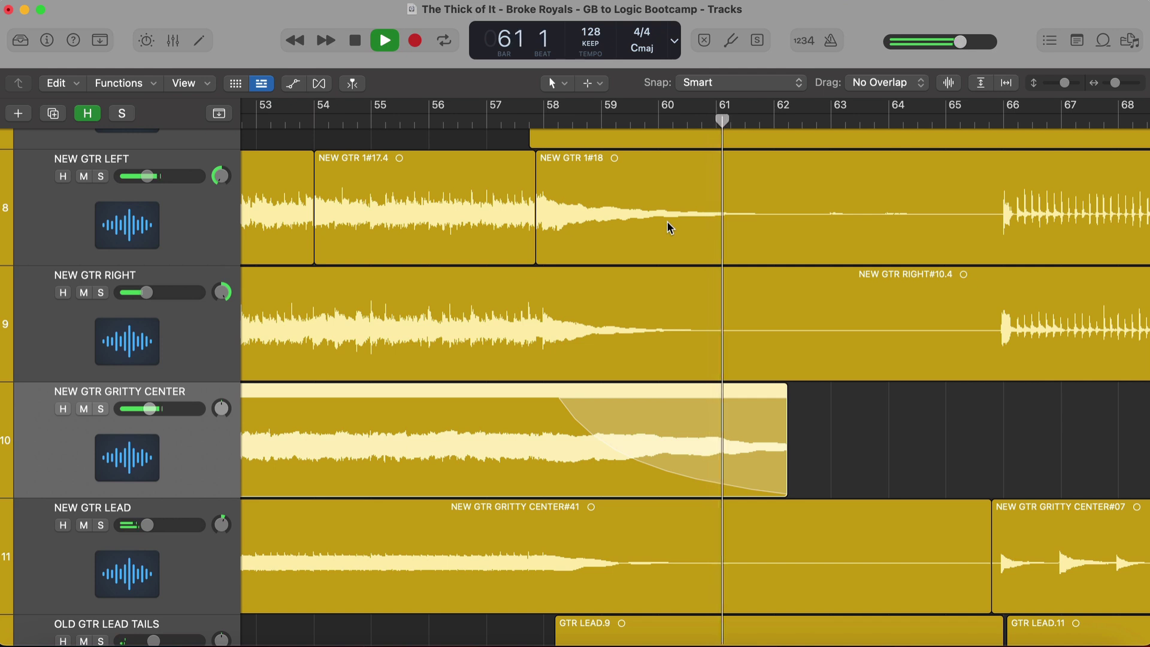
{"action": "key", "text": "space"}
{"action": "key", "text": "super+z"}
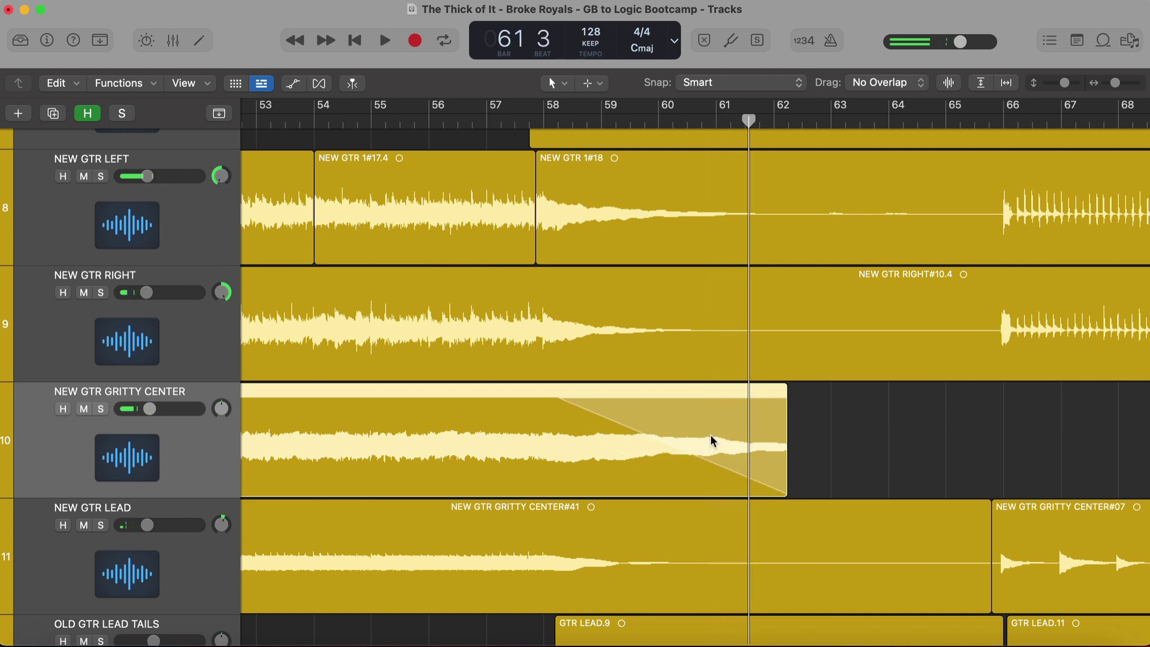
{"action": "key", "text": "shift+super+z"}
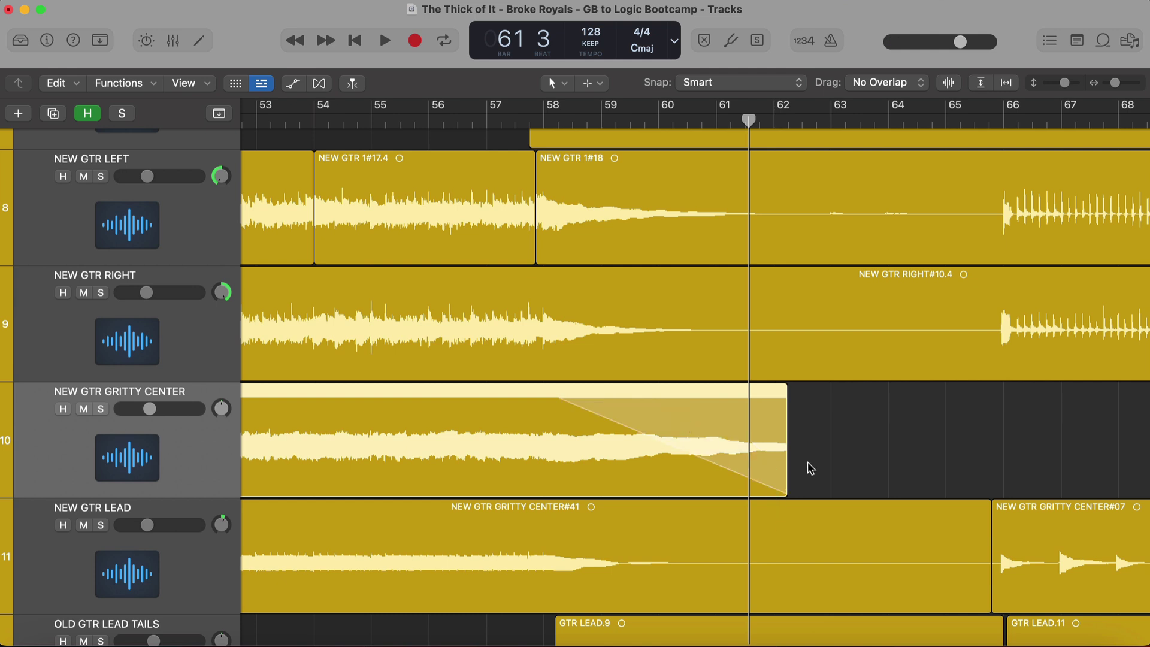
Step: Shorten the NEW GTR GRITTY CENTER region's fade-out to less than a bar and trim its end to between bars 58 and 59
{"action": "left_click_drag", "start_coordinate": [785, 483], "coordinate": [715, 480]}
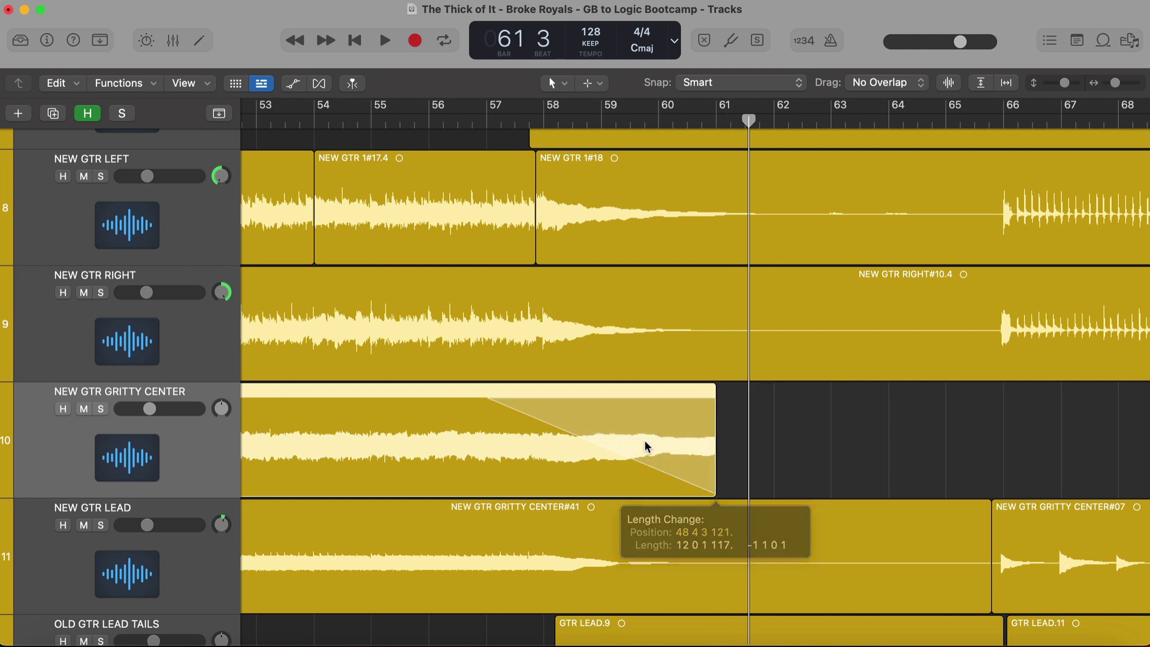
{"action": "key", "text": "super+z"}
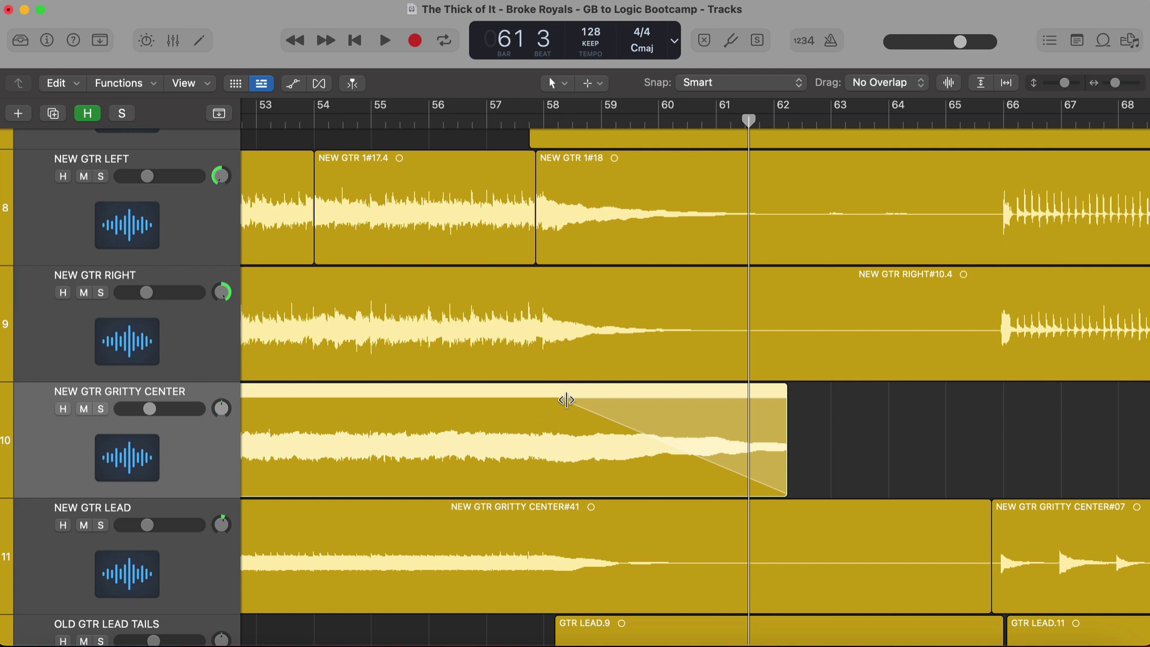
{"action": "left_click_drag", "start_coordinate": [558, 395], "coordinate": [728, 395]}
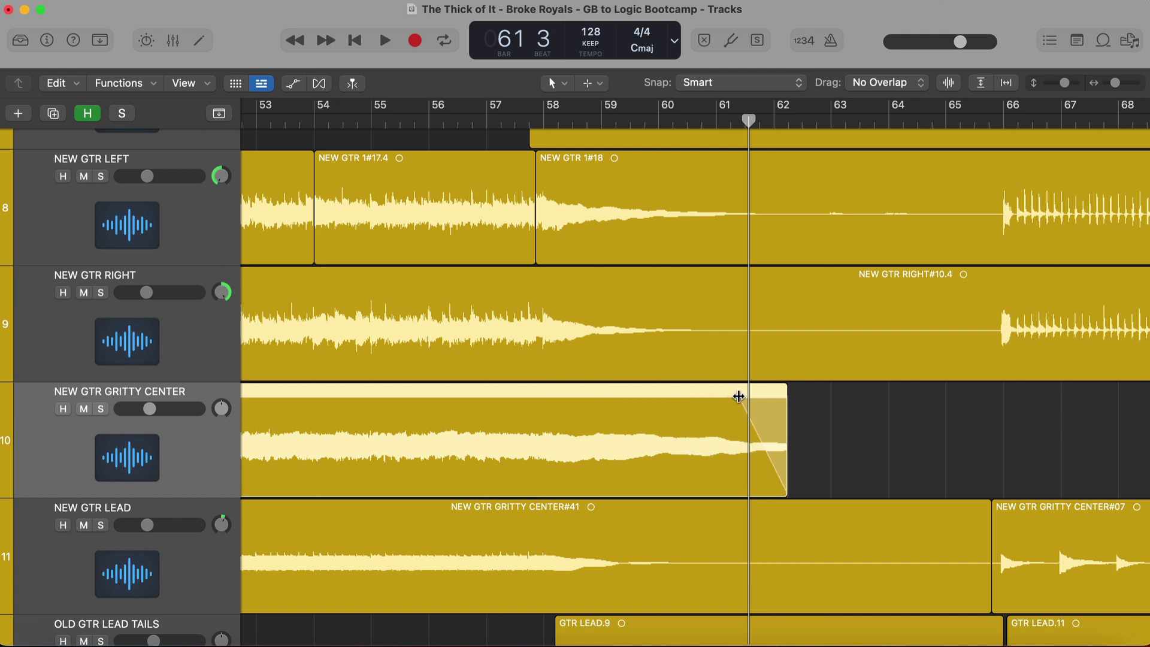
{"action": "left_click_drag", "start_coordinate": [783, 484], "coordinate": [586, 400]}
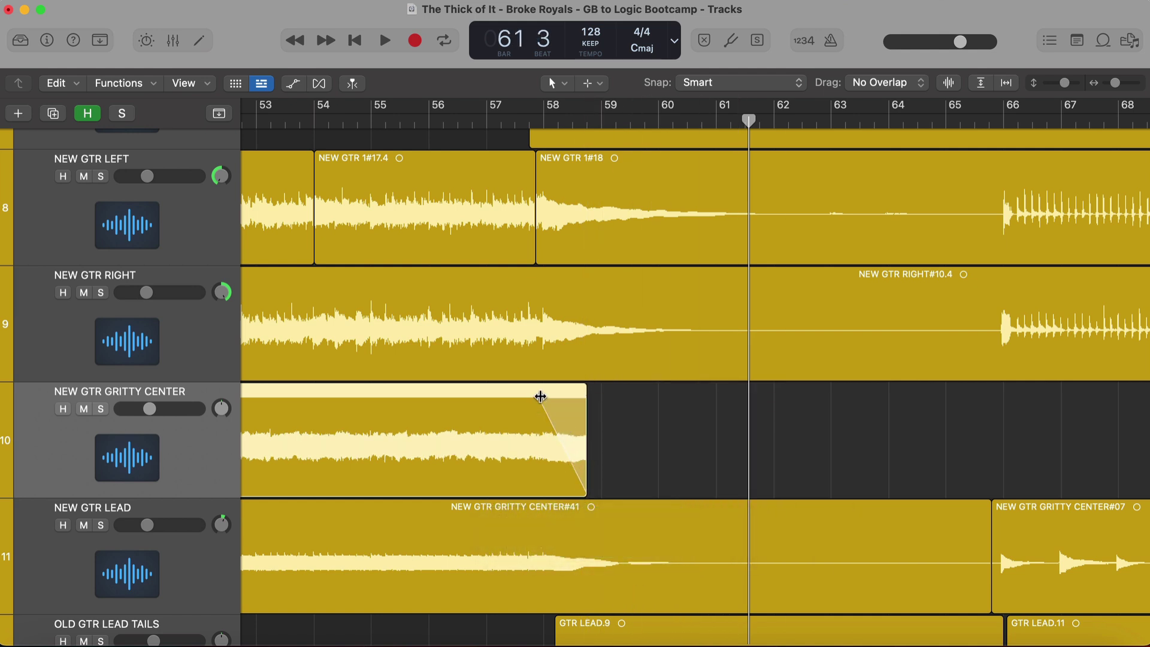
Step: Change the region's fade-out type to Slow Down and audition it with the NEW GTR GRITTY CENTER track soloed from late in bar 57
{"action": "right_click", "coordinate": [562, 434]}
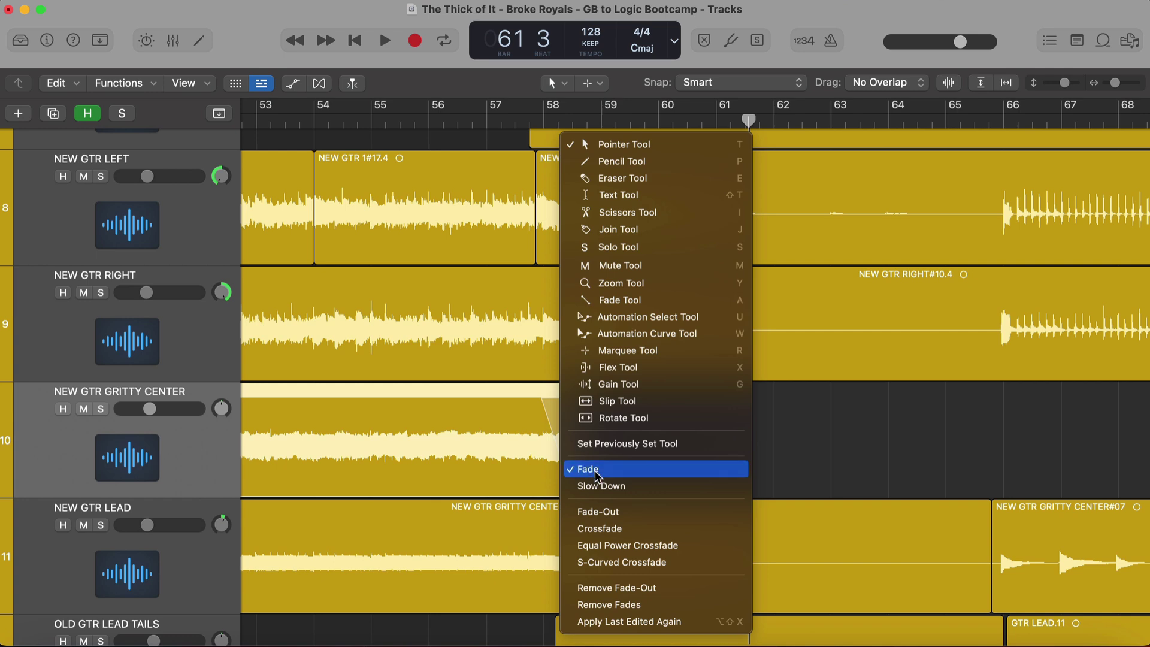
{"action": "left_click", "coordinate": [620, 486]}
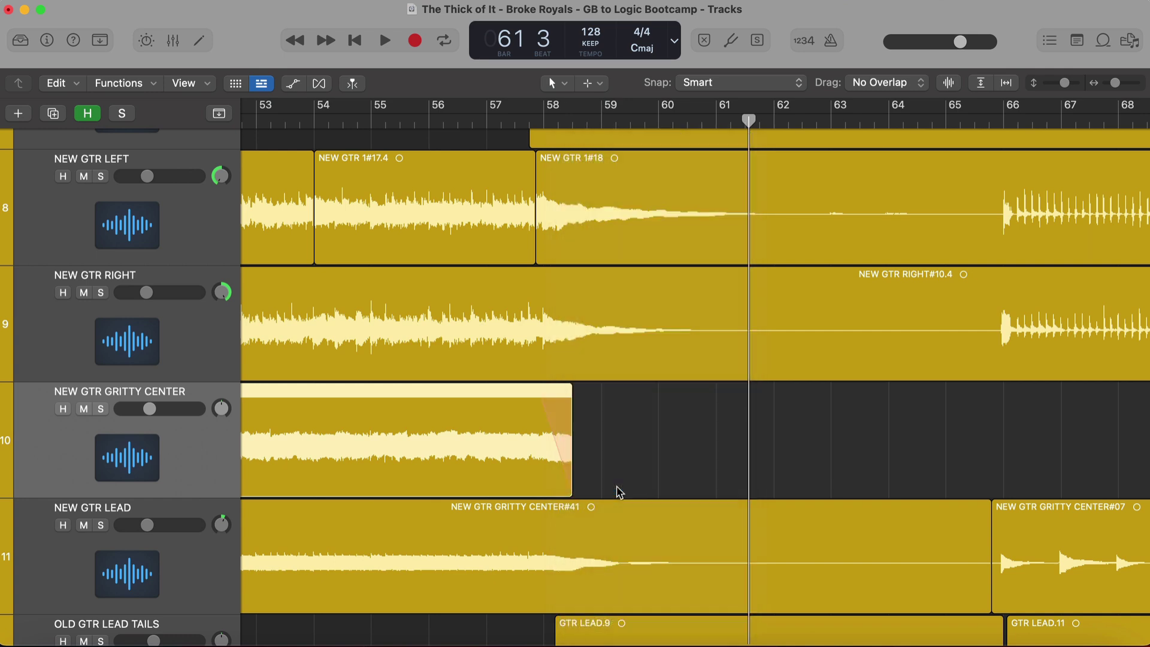
{"action": "key", "text": "s"}
{"action": "left_click", "coordinate": [526, 121]}
{"action": "key", "text": "space"}
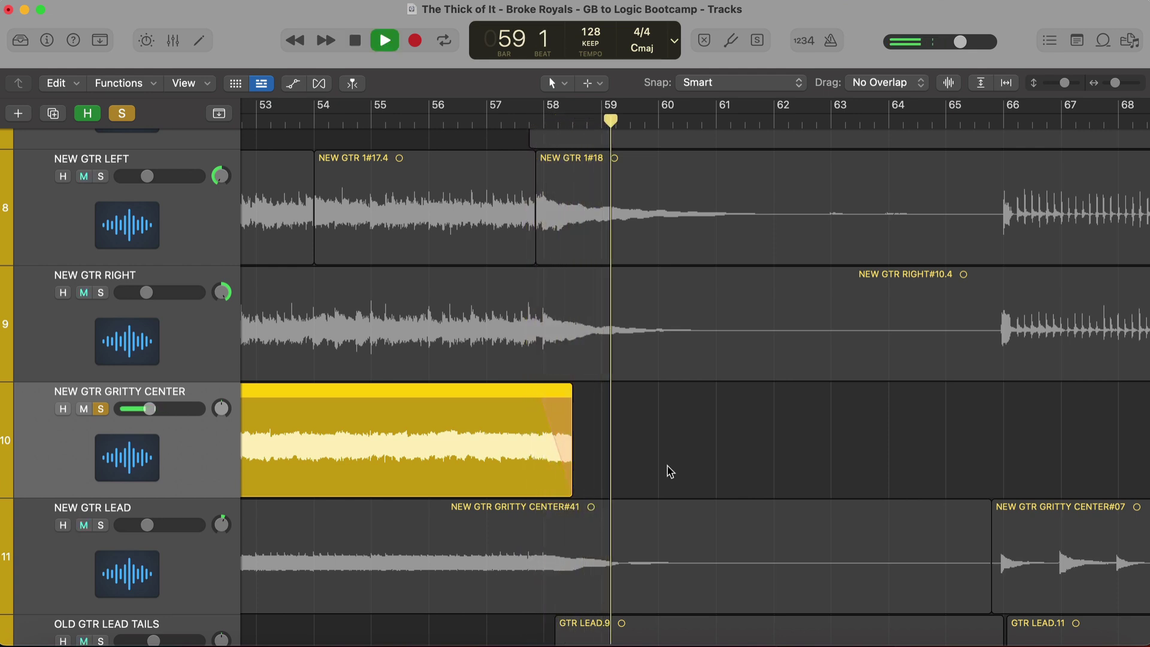
{"action": "key", "text": "space"}
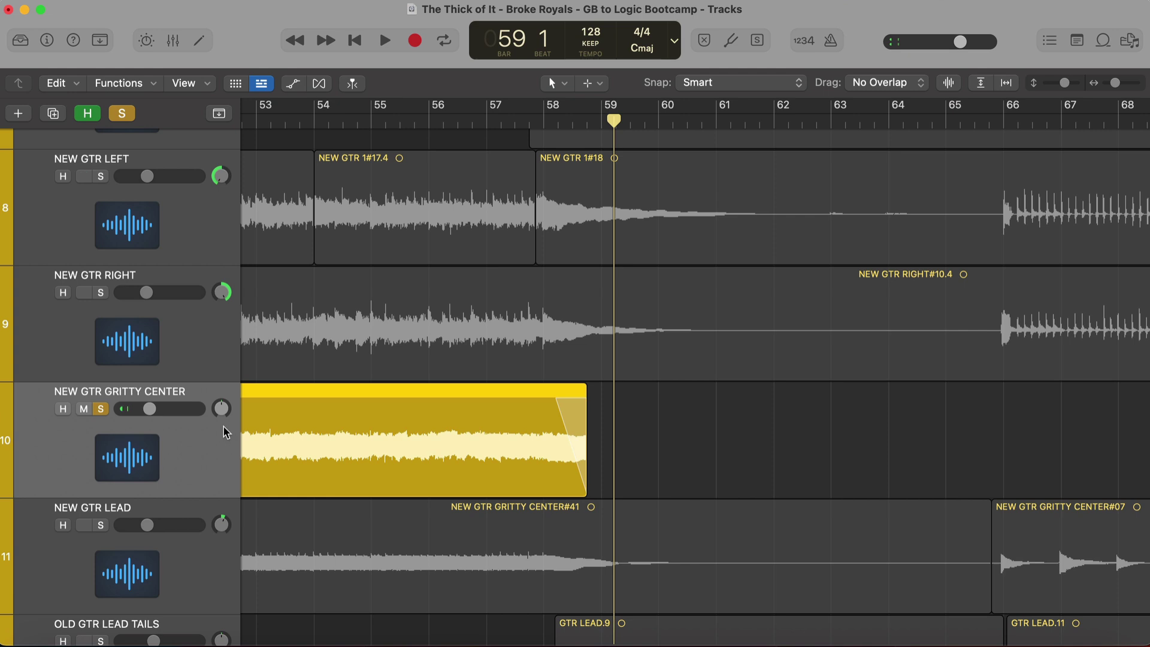
{"action": "left_click", "coordinate": [101, 409]}
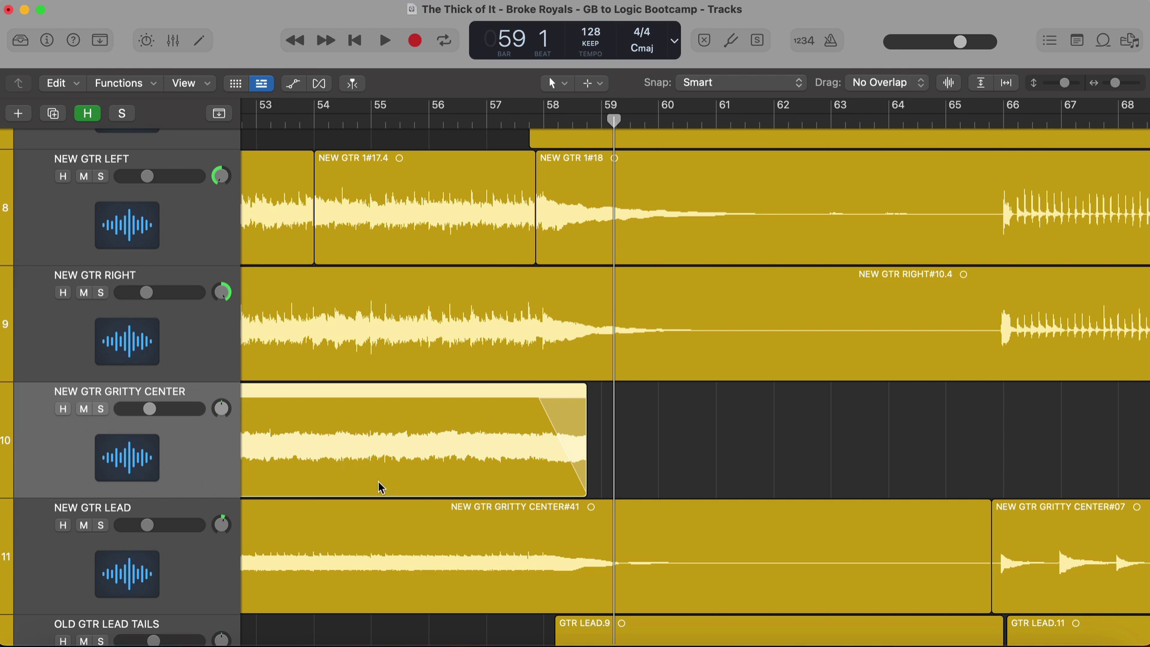
Step: Select all regions on the NEW GTR GRITTY CENTER track, give them fade-outs about six bars long together, and undo it
{"action": "scroll", "coordinate": [379, 487], "scroll_direction": "down", "scroll_amount": 3}
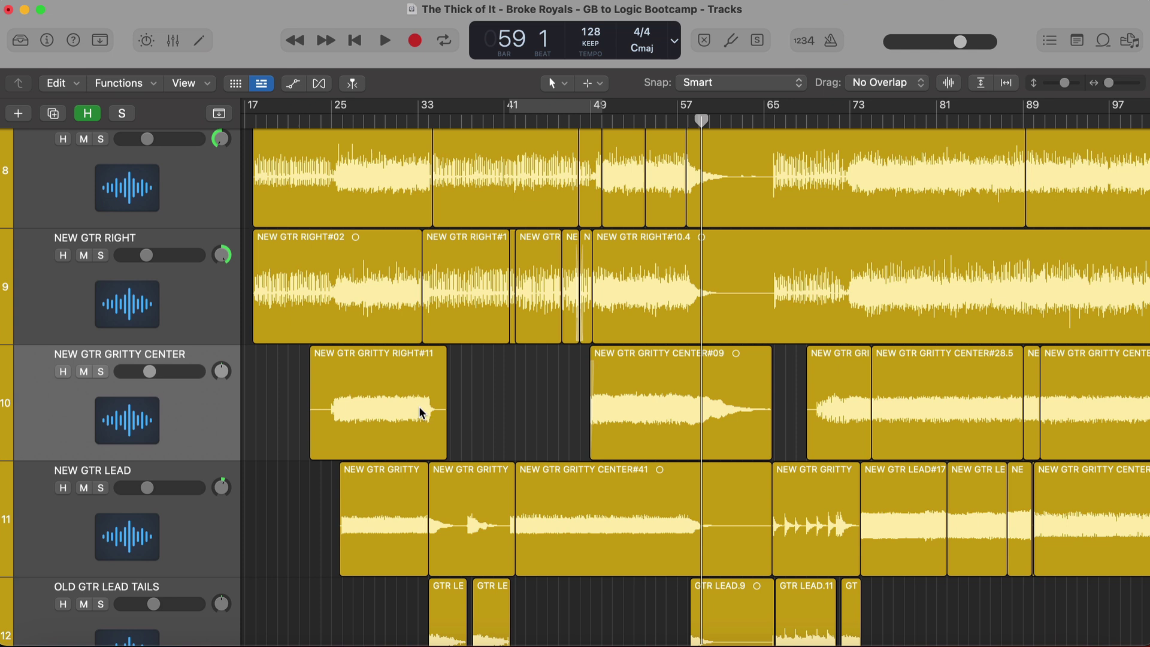
{"action": "left_click", "coordinate": [222, 403]}
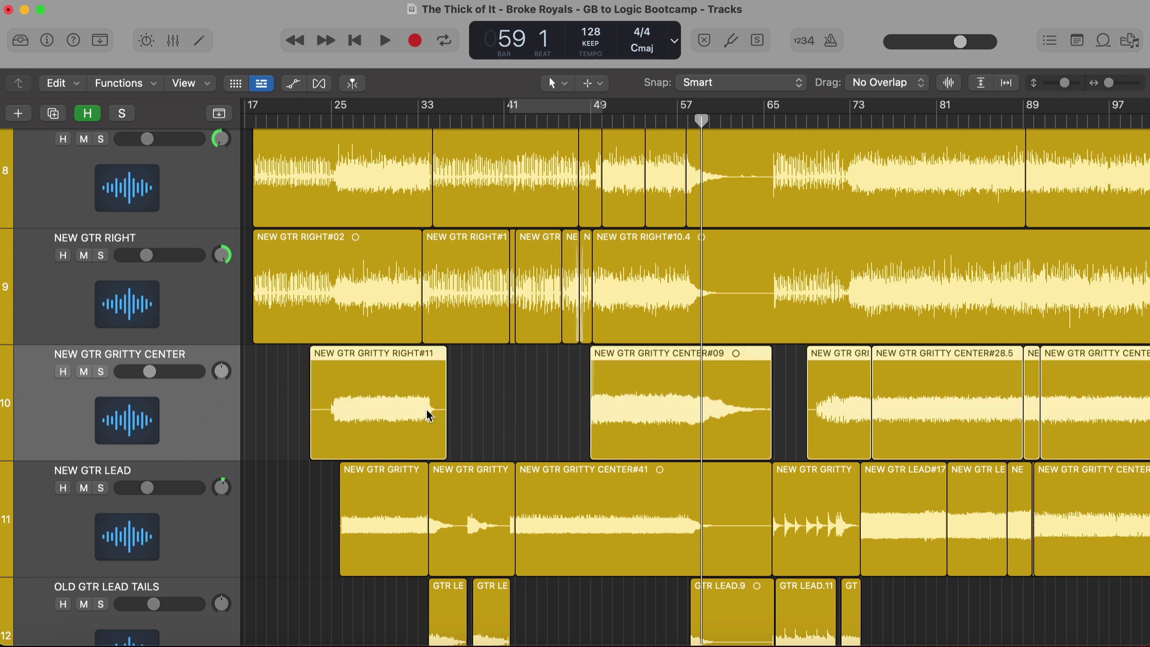
{"action": "left_click", "coordinate": [429, 415]}
{"action": "left_click", "coordinate": [221, 408]}
{"action": "left_click_drag", "start_coordinate": [769, 356], "coordinate": [707, 363]}
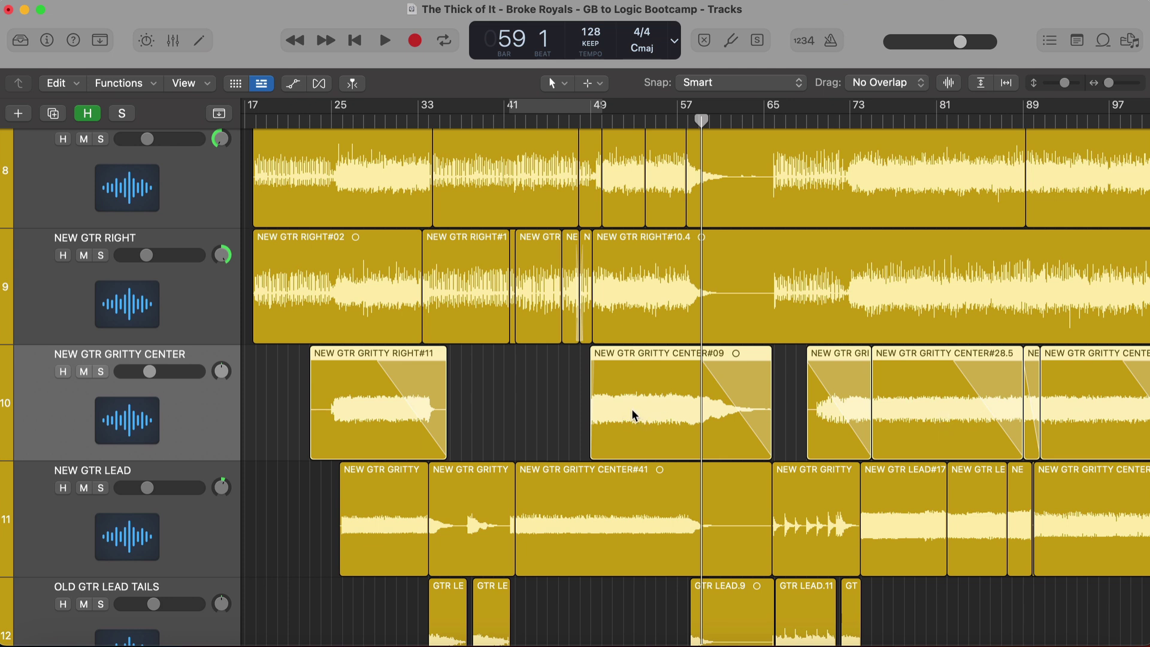
{"action": "key", "text": "super+z"}
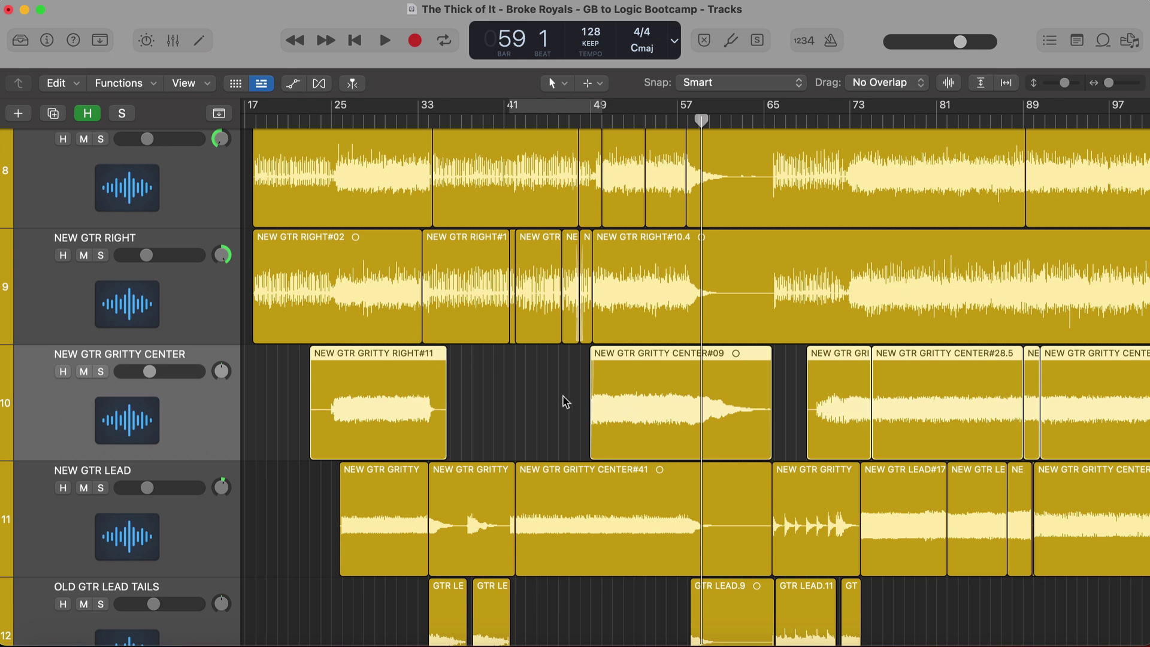
Step: Try a fade-out on the NEW GTR GRITTY CENTER#09 region alone and undo it
{"action": "left_click", "coordinate": [518, 412]}
{"action": "left_click", "coordinate": [670, 412]}
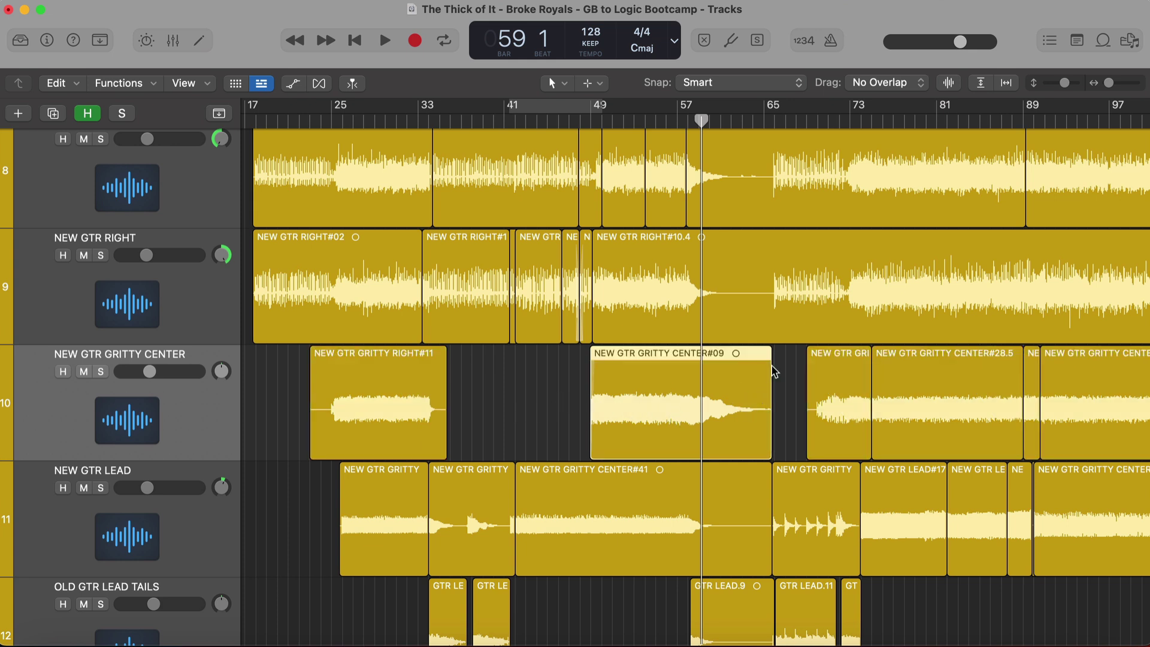
{"action": "left_click_drag", "start_coordinate": [771, 365], "coordinate": [717, 367]}
{"action": "key", "text": "super+z"}
{"action": "mouse_move", "coordinate": [769, 358]}
{"action": "left_mouse_down"}
{"action": "mouse_move", "coordinate": [730, 361]}
{"action": "mouse_move", "coordinate": [772, 360]}
{"action": "left_mouse_up"}
{"action": "key", "text": "Up"}
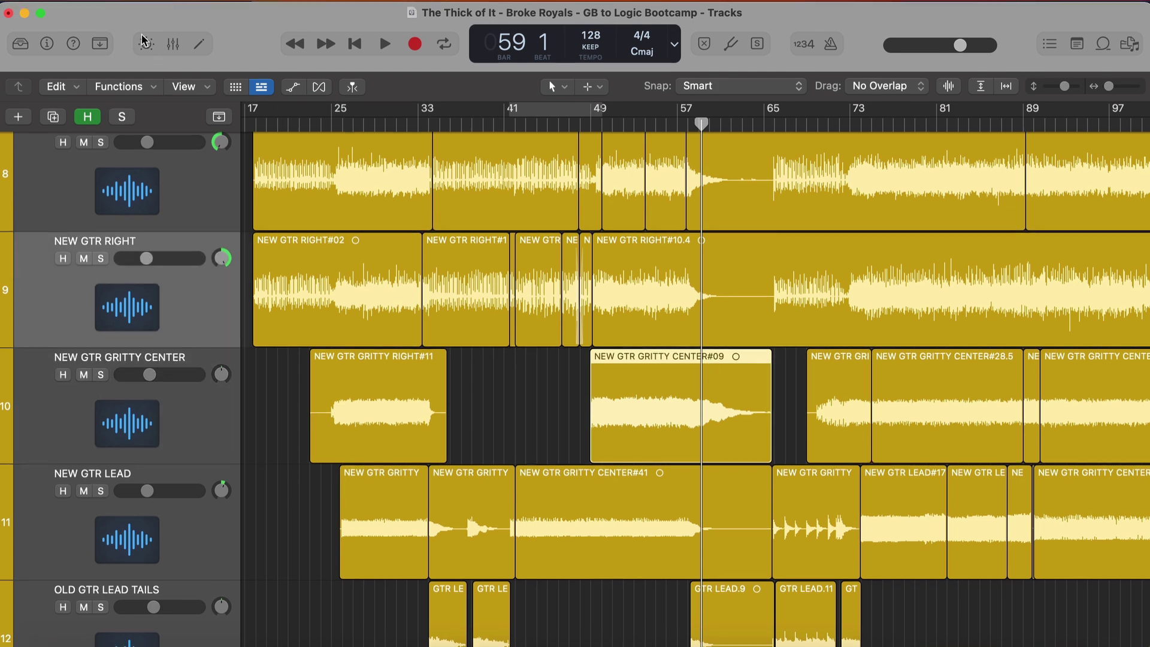
Step: Examine the General editing settings for the Pointer tool's fade click zones, and close the settings
{"action": "left_click", "coordinate": [84, 11]}
{"action": "mouse_move", "coordinate": [92, 60]}
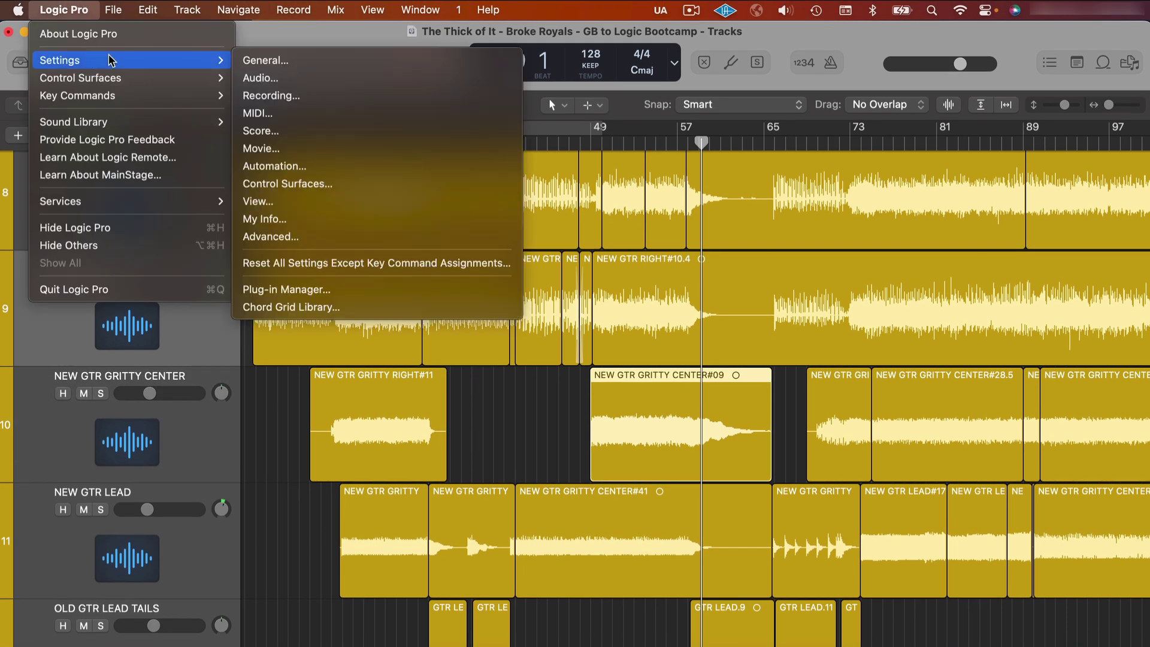
{"action": "left_click", "coordinate": [261, 60]}
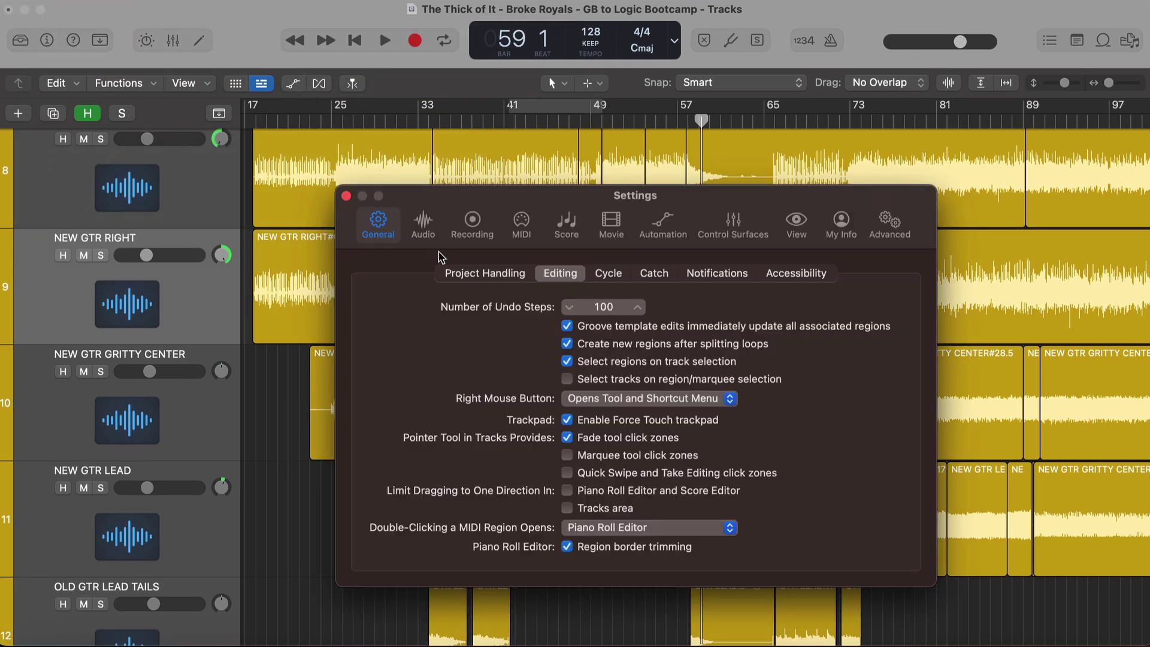
{"action": "left_click", "coordinate": [455, 273]}
{"action": "left_click", "coordinate": [558, 275]}
{"action": "left_click", "coordinate": [347, 196]}
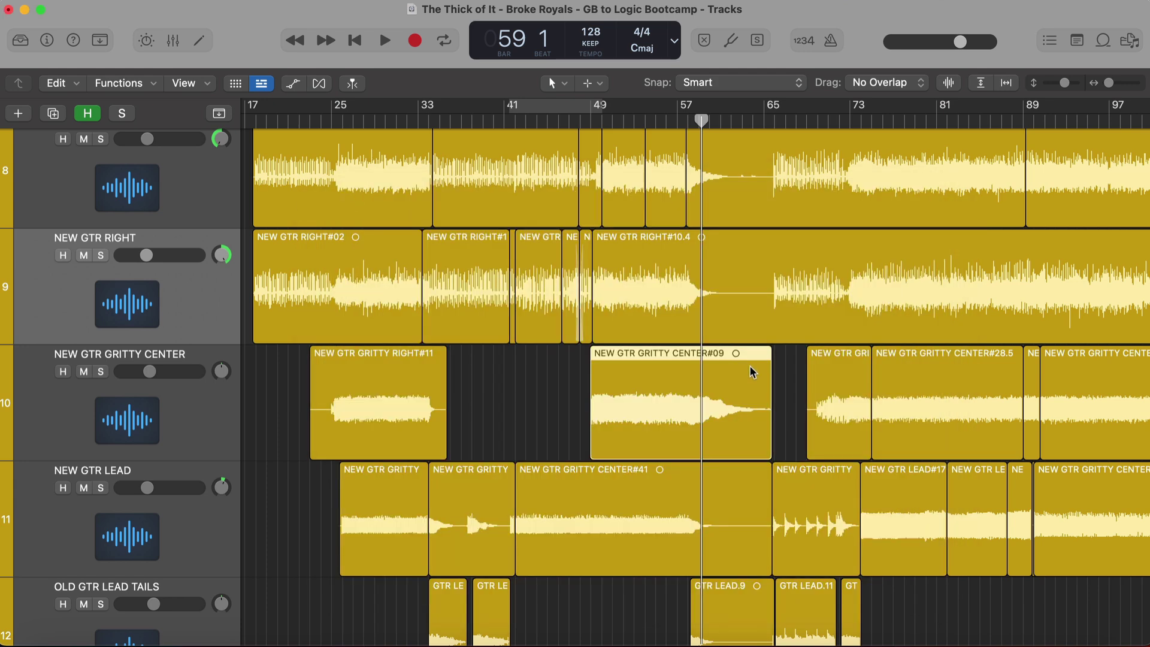
{"action": "left_click_drag", "start_coordinate": [768, 359], "coordinate": [870, 363]}
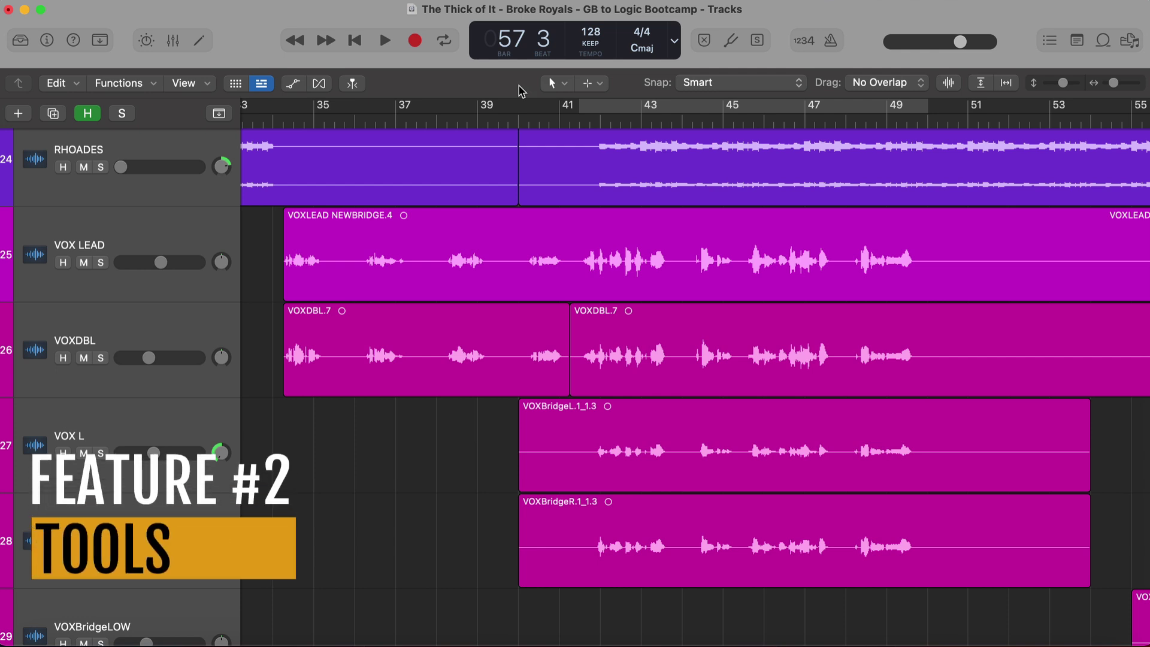
Step: Look over the left-click tools, switch Enable Complete Features off and back on in the Advanced settings, and close the settings
{"action": "left_click", "coordinate": [552, 82]}
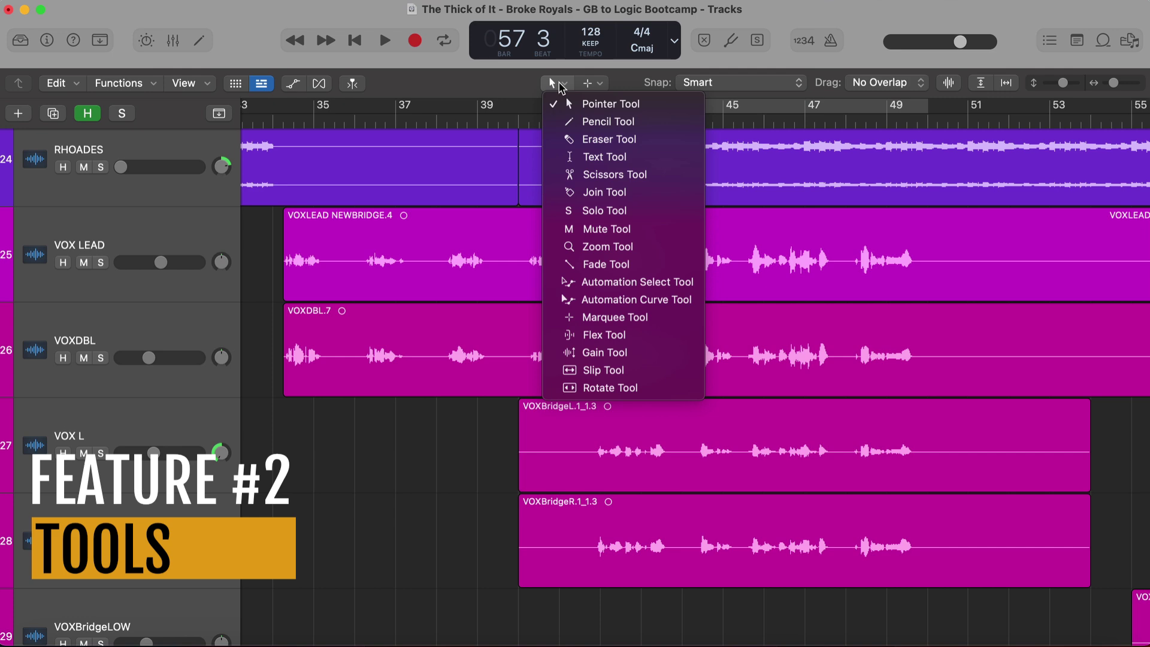
{"action": "left_click", "coordinate": [602, 123]}
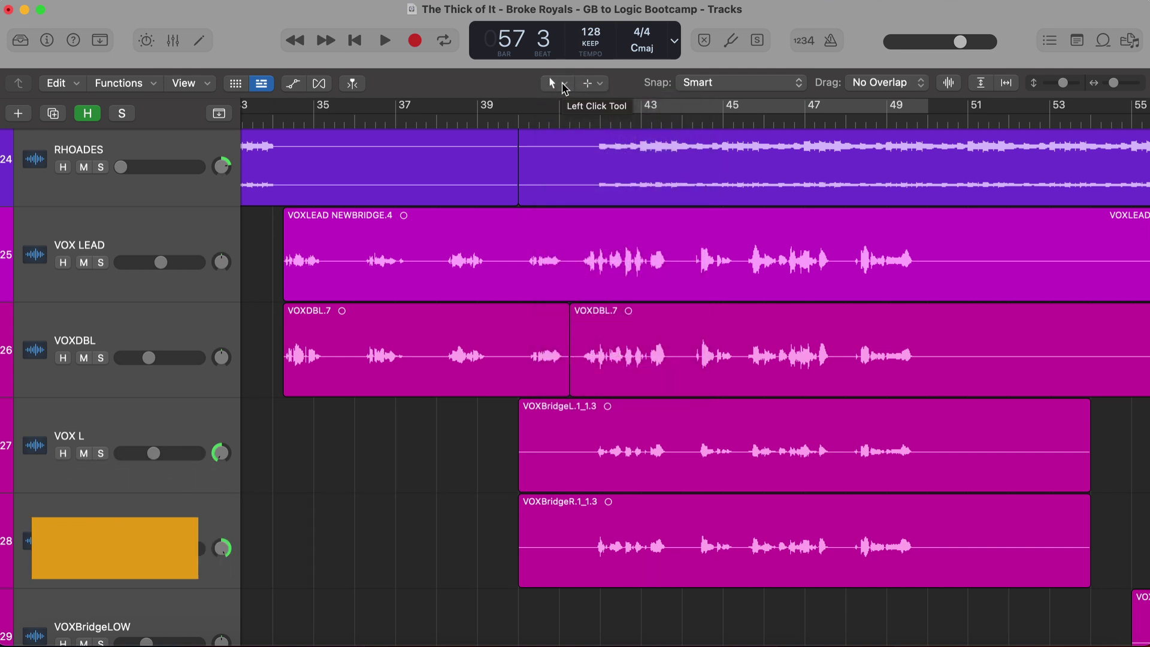
{"action": "left_click", "coordinate": [90, 11]}
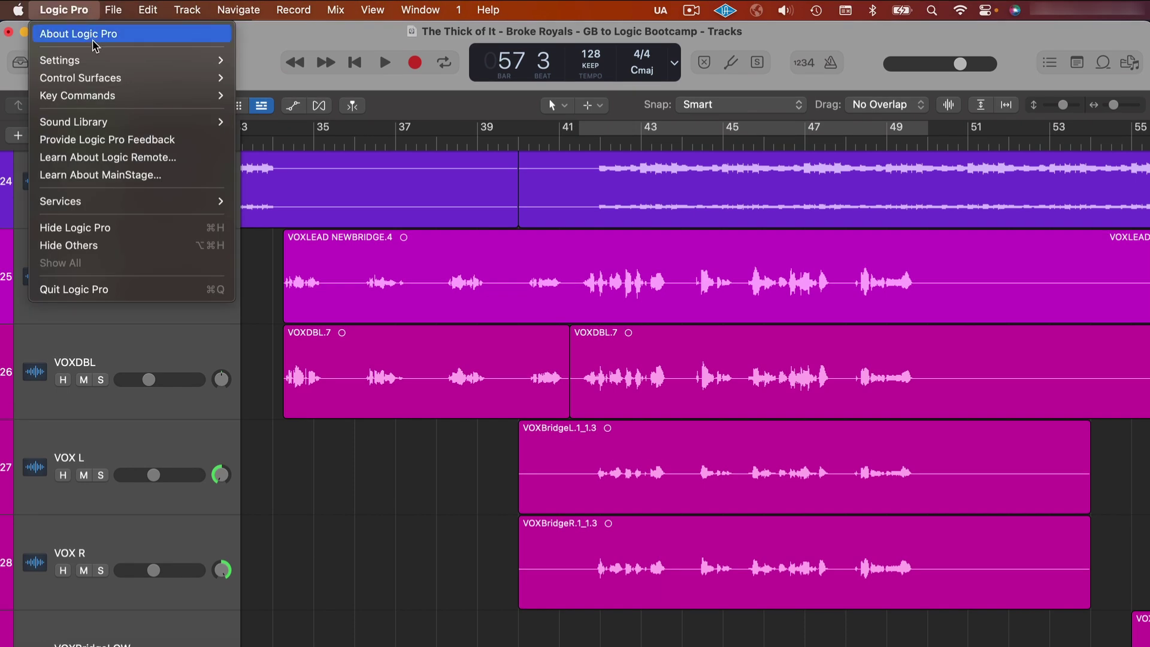
{"action": "mouse_move", "coordinate": [101, 63]}
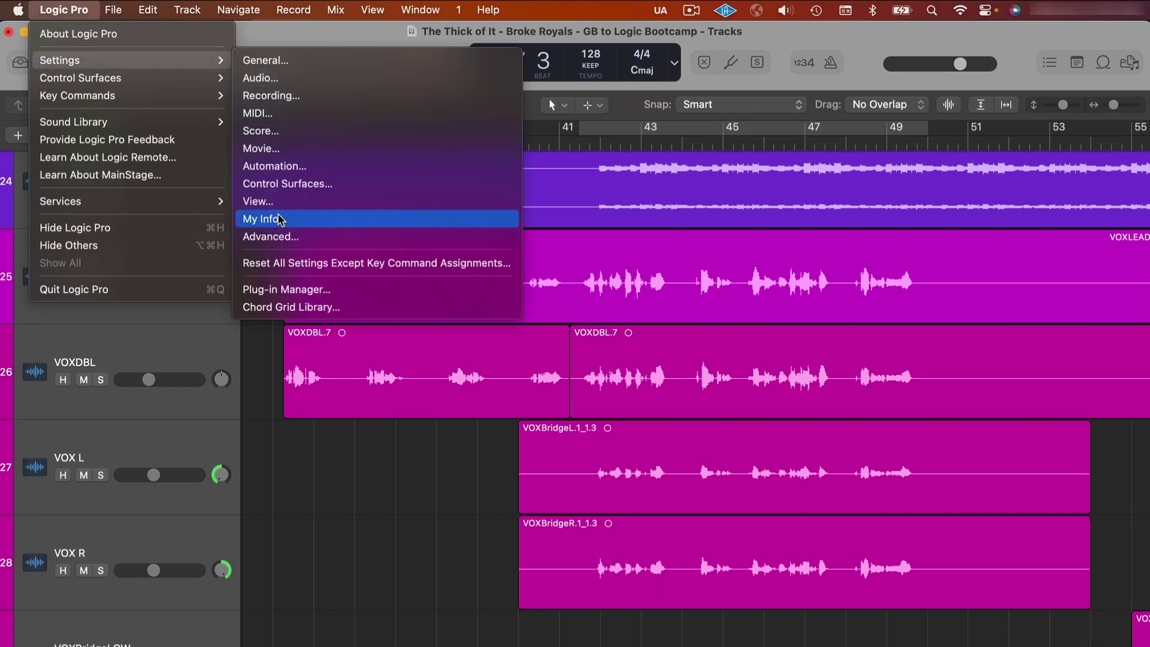
{"action": "left_click", "coordinate": [287, 236]}
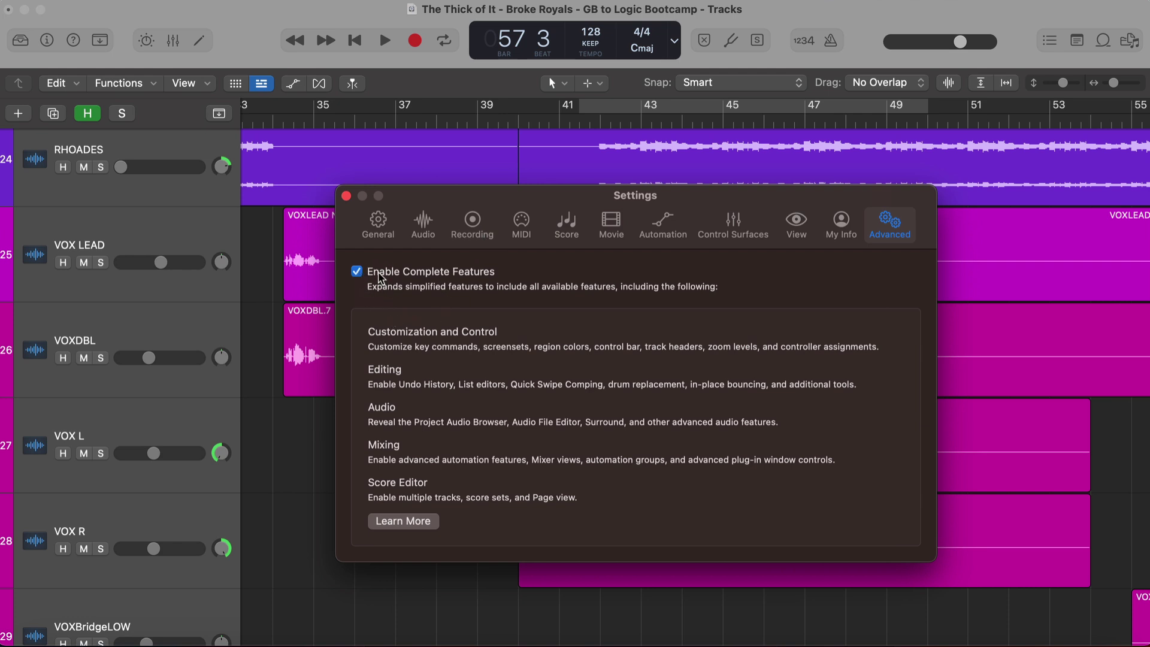
{"action": "left_click", "coordinate": [358, 272]}
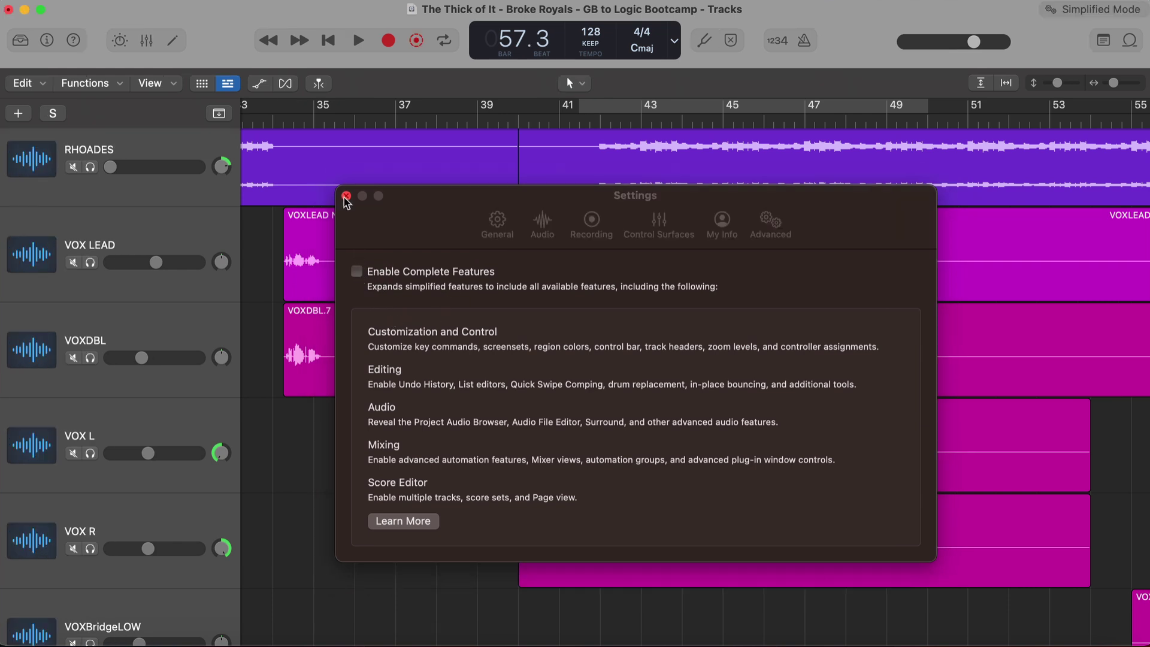
{"action": "left_click", "coordinate": [357, 272]}
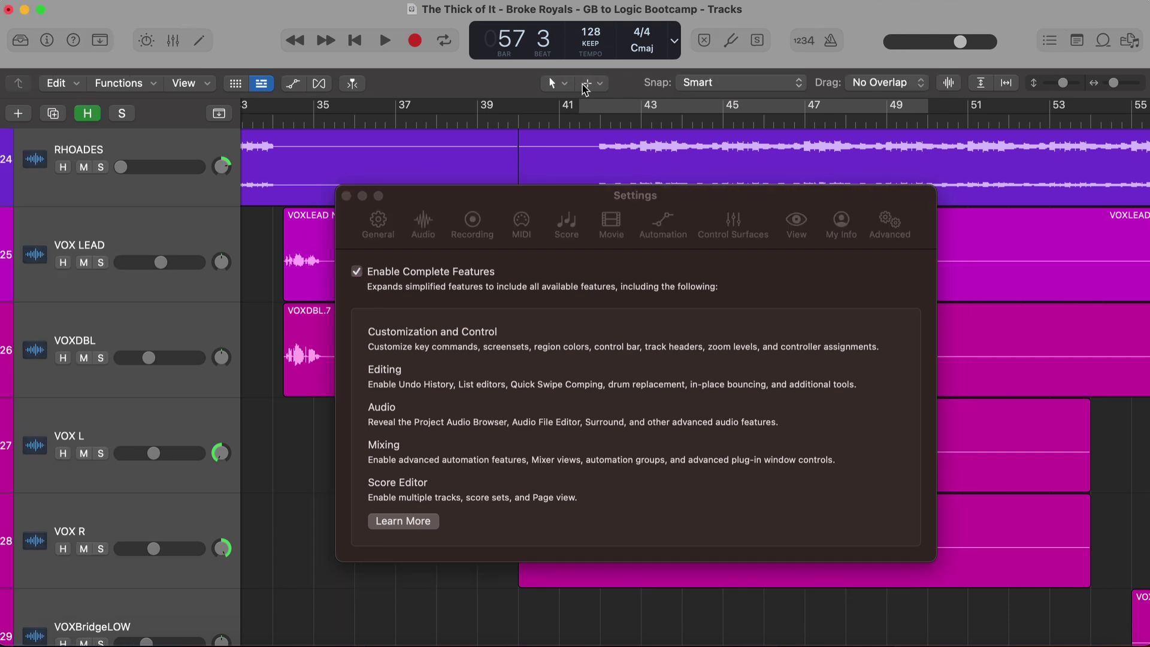
{"action": "left_click", "coordinate": [346, 196]}
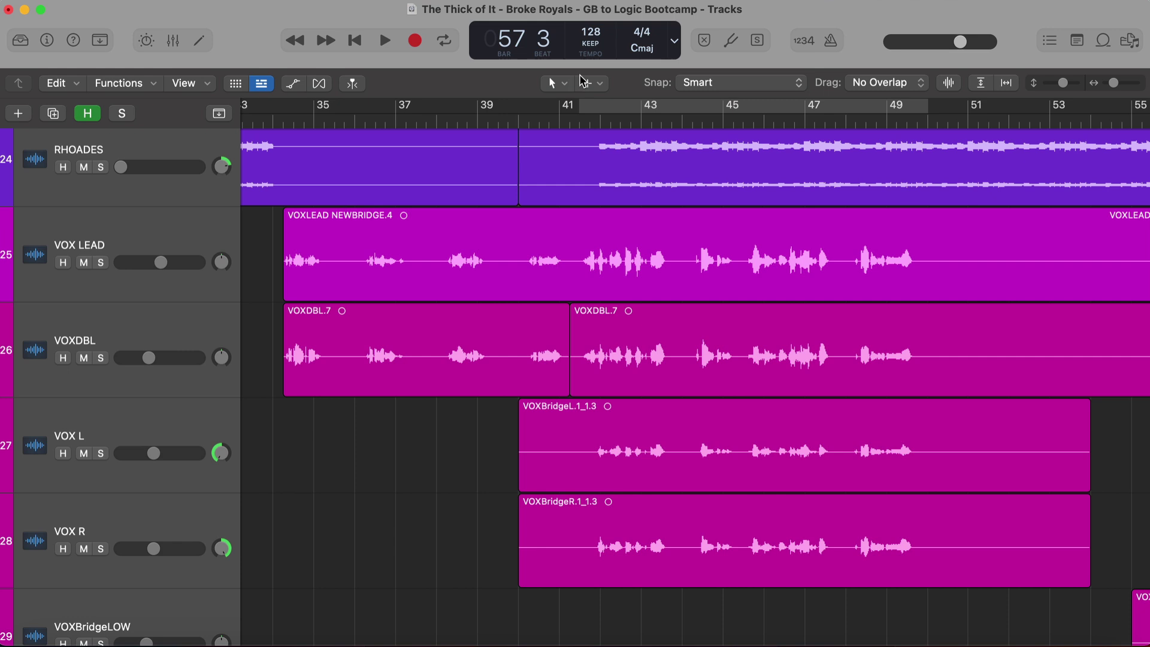
Step: Review the tools available for the left-click and Command-click assignments
{"action": "left_click", "coordinate": [563, 83]}
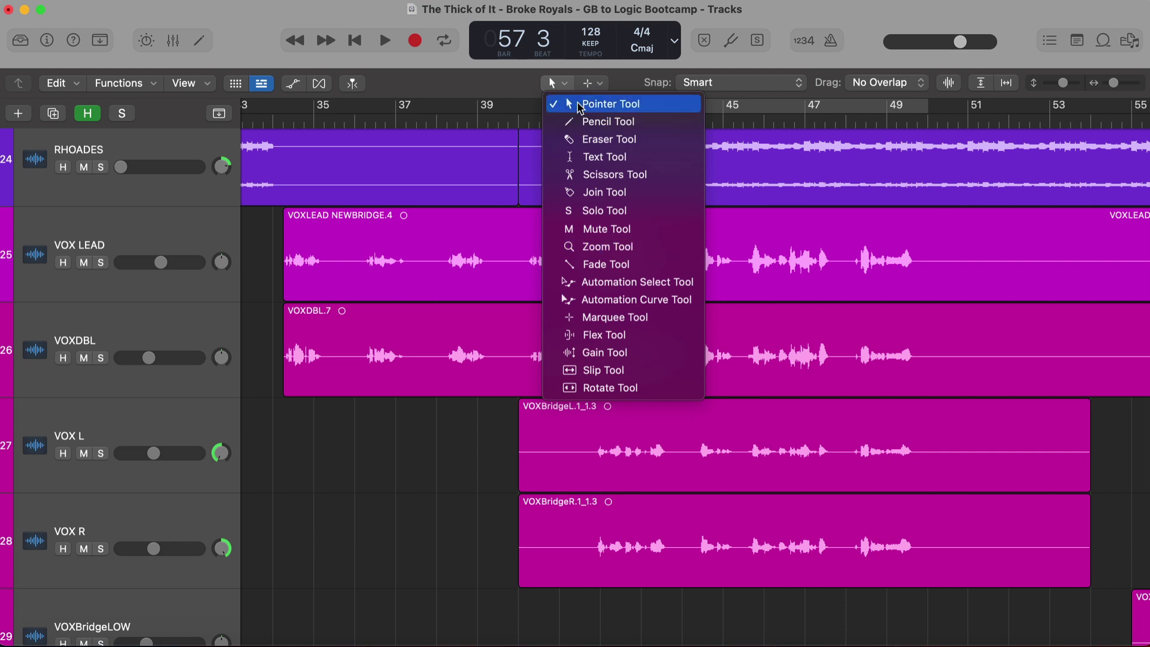
{"action": "left_click", "coordinate": [590, 83]}
{"action": "left_click", "coordinate": [593, 83]}
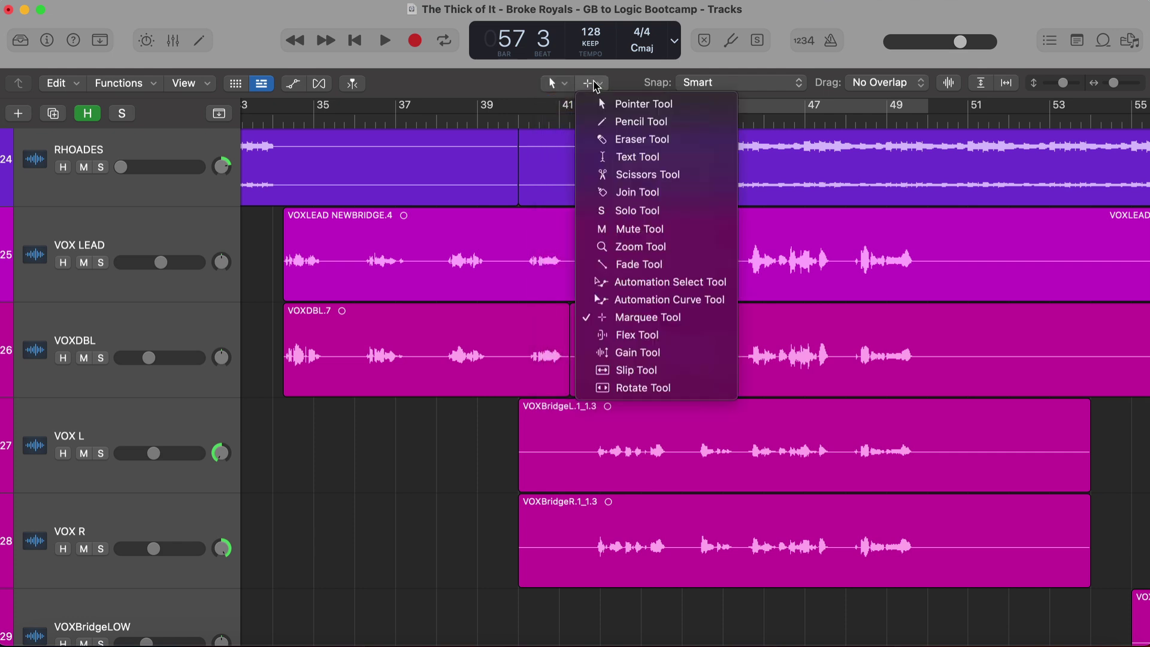
{"action": "left_click", "coordinate": [623, 88]}
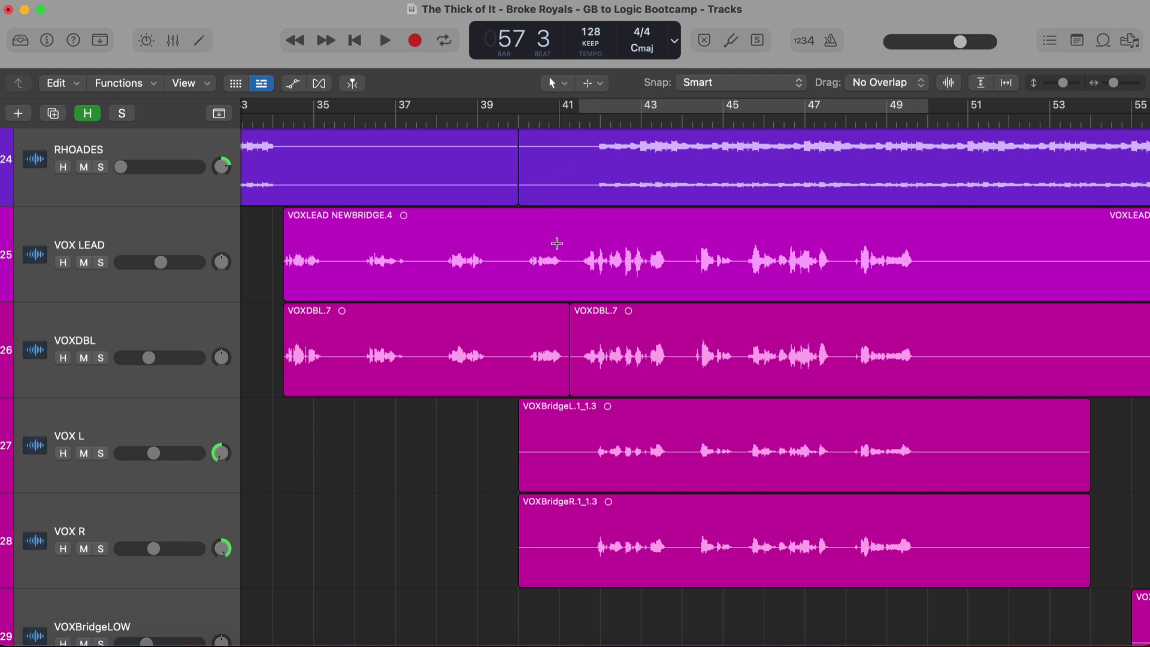
Step: Marquee-select the VOX LEAD region up to about bar 41, try splitting that part off and moving it to about bar 43, and undo
{"action": "left_click_drag", "start_coordinate": [570, 244], "coordinate": [279, 258]}
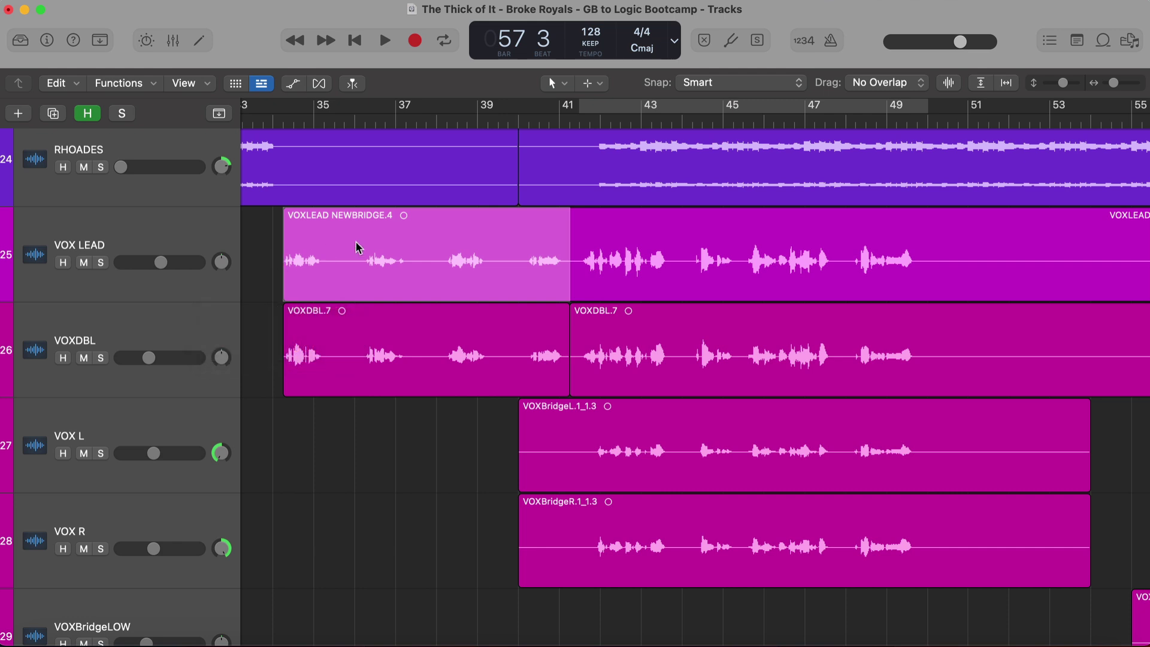
{"action": "left_click", "coordinate": [378, 246]}
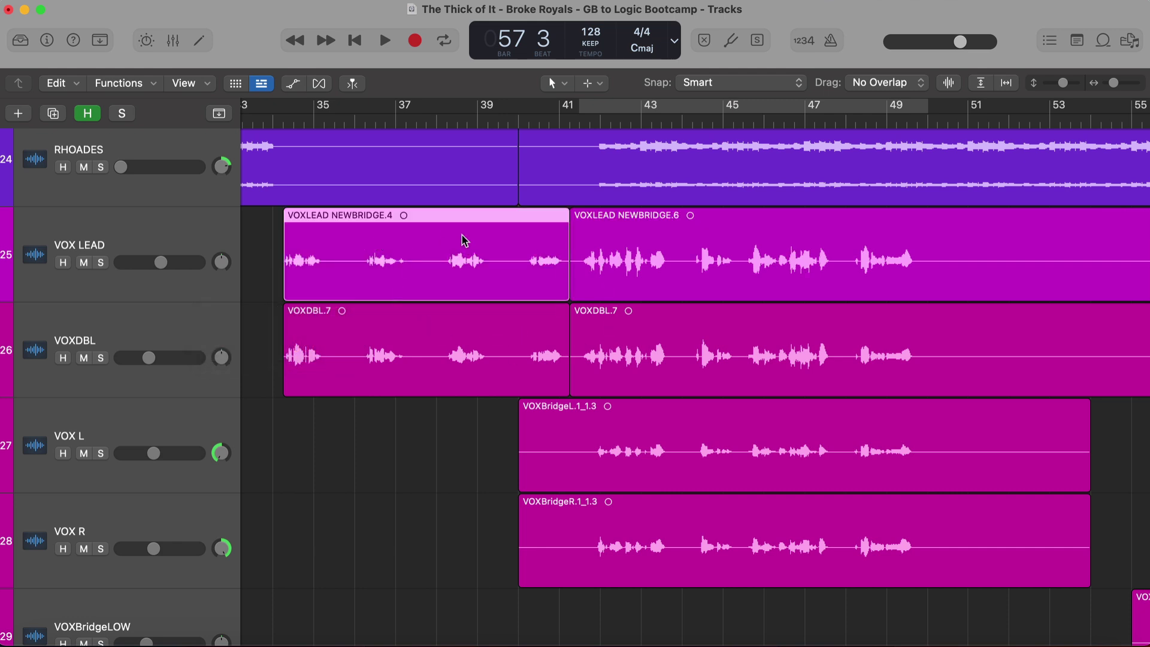
{"action": "key", "text": "super+z"}
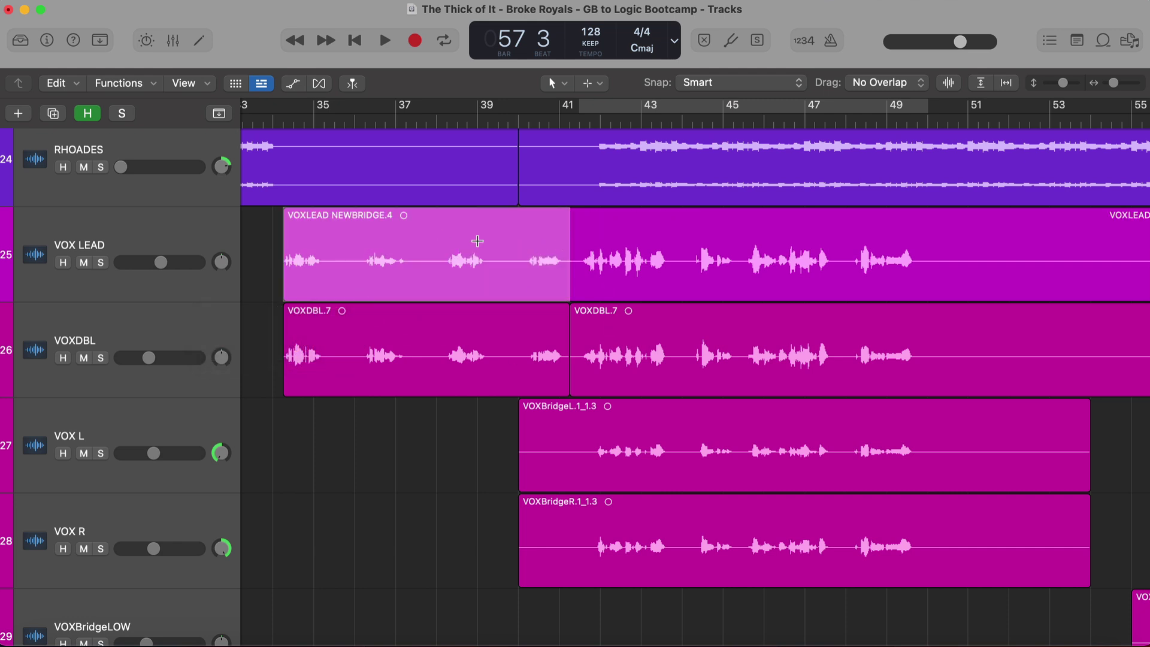
{"action": "left_click_drag", "start_coordinate": [450, 291], "coordinate": [820, 266]}
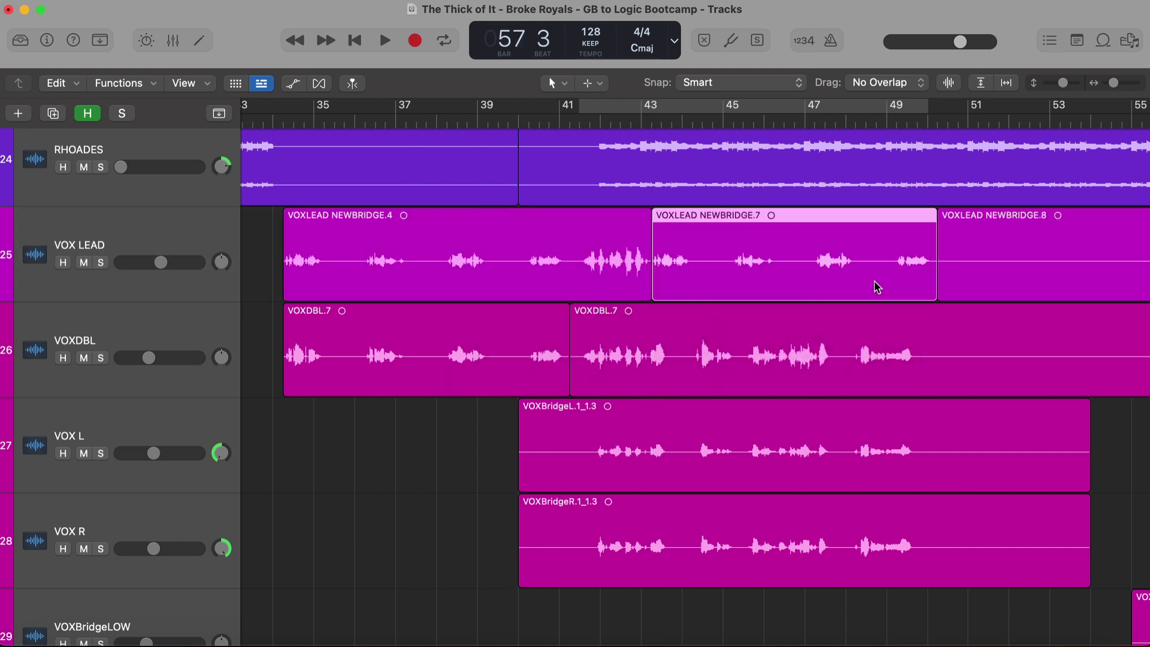
{"action": "key", "text": "super+z"}
Step: Marquee-select the VOX LEAD phrase from bar 38 to about bar 39.5, play from there, and clear the selection
{"action": "left_click_drag", "start_coordinate": [436, 249], "coordinate": [495, 293]}
{"action": "key", "text": "space"}
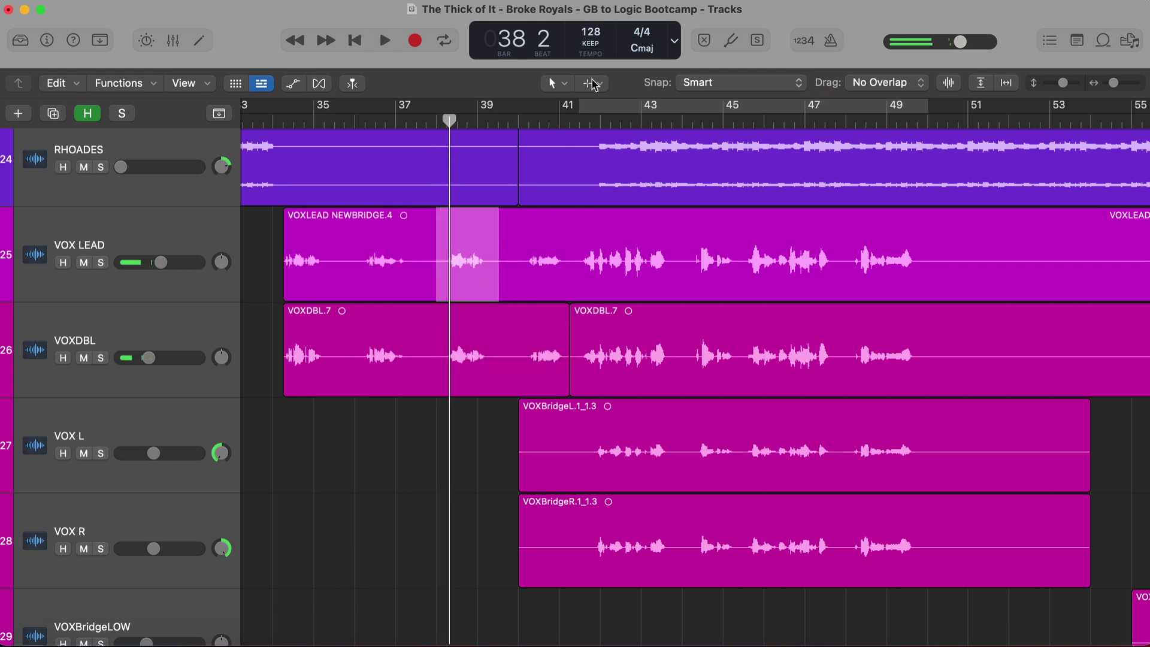
{"action": "left_click", "coordinate": [457, 448]}
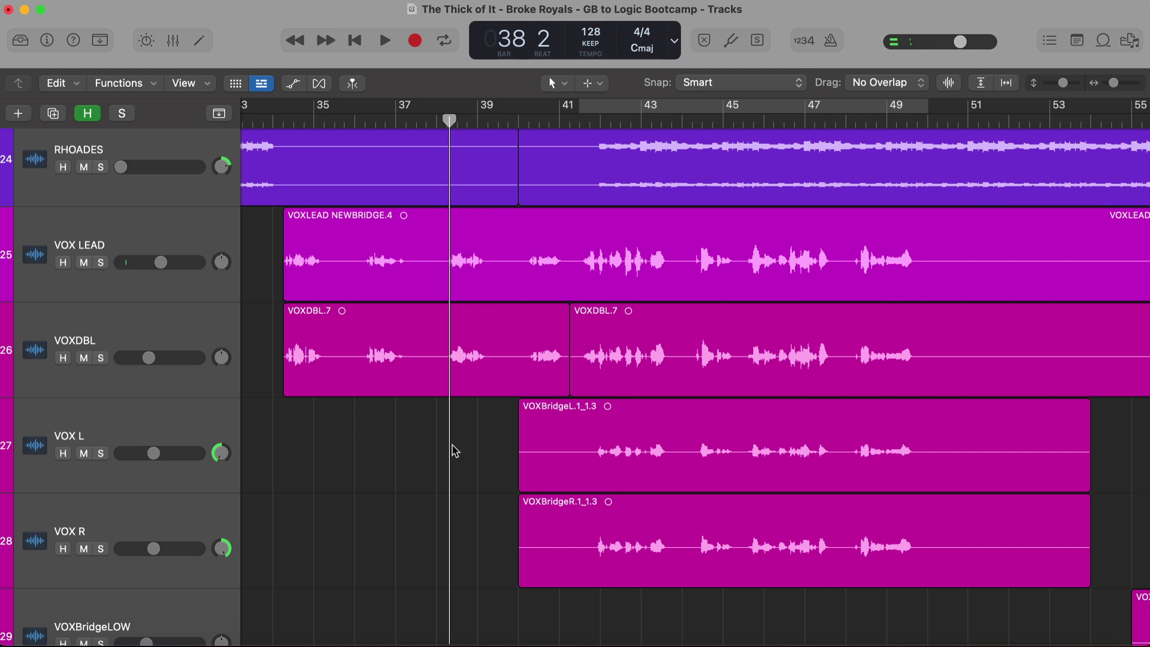
Step: Assign the Gain tool as the left-click tool and adjust the gain of the first VOXDBL.7 region up and down
{"action": "left_click", "coordinate": [561, 83]}
{"action": "left_click", "coordinate": [589, 84]}
{"action": "left_click", "coordinate": [589, 84]}
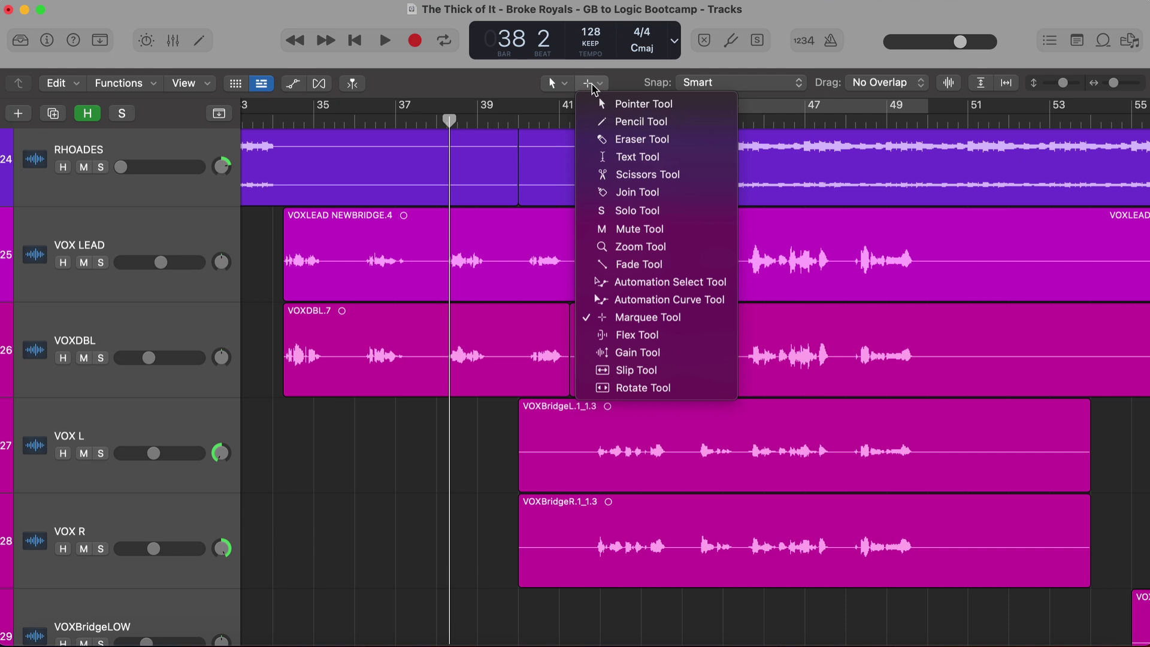
{"action": "left_click", "coordinate": [556, 83]}
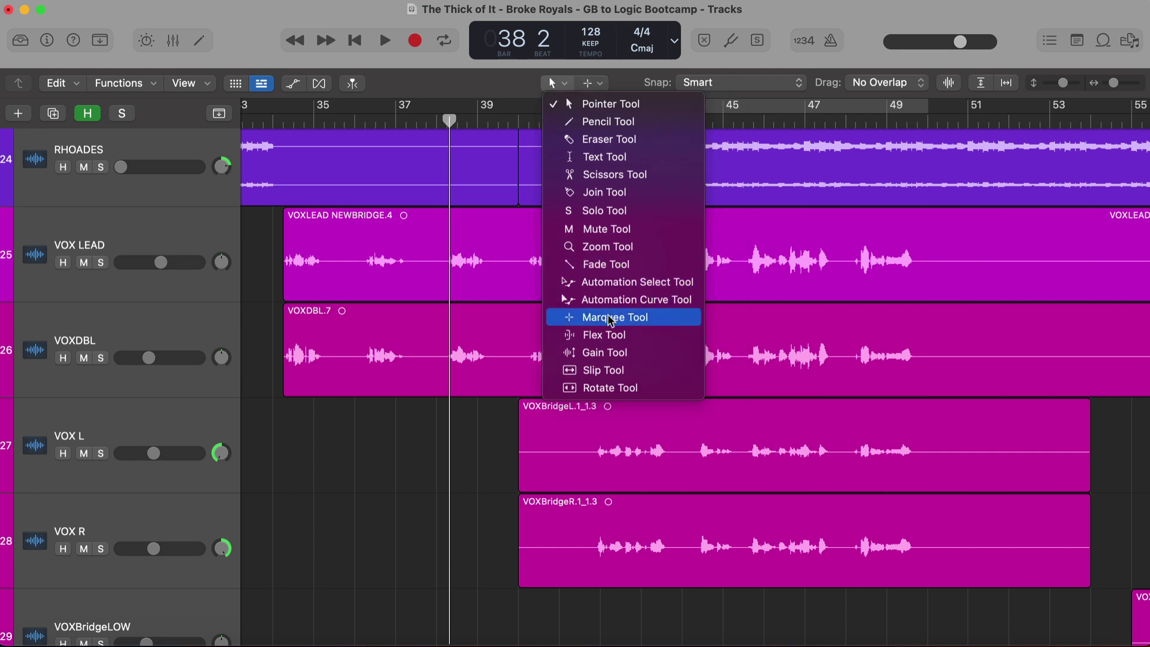
{"action": "left_click", "coordinate": [654, 355]}
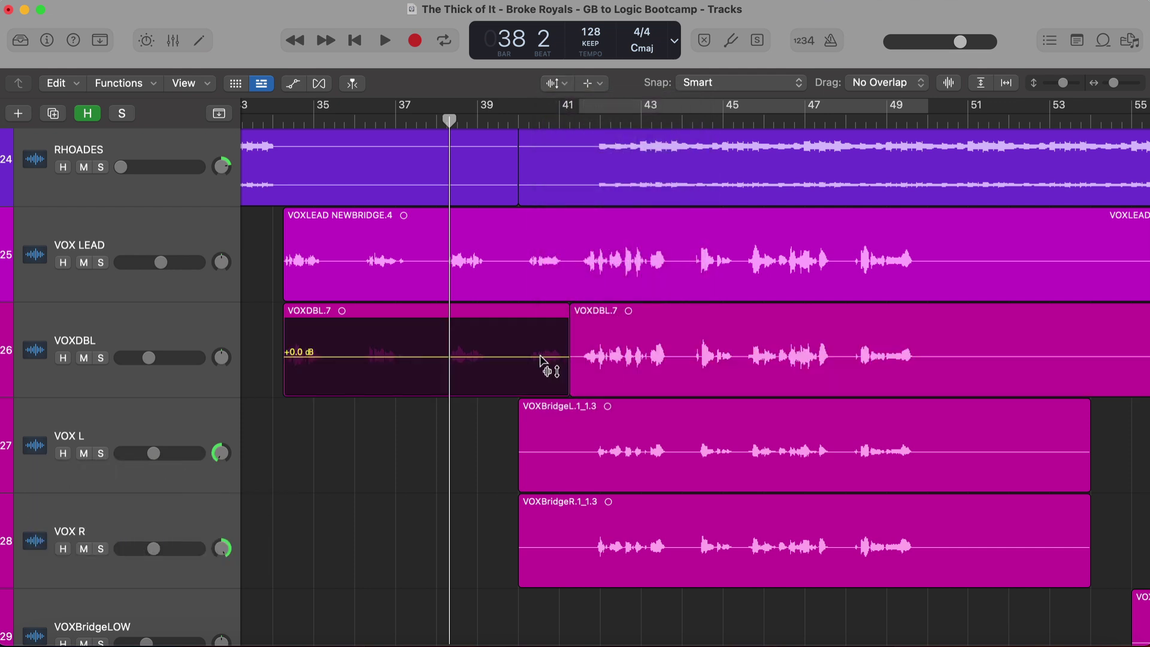
{"action": "left_click_drag", "start_coordinate": [506, 361], "coordinate": [513, 290]}
{"action": "left_click_drag", "start_coordinate": [505, 388], "coordinate": [453, 435]}
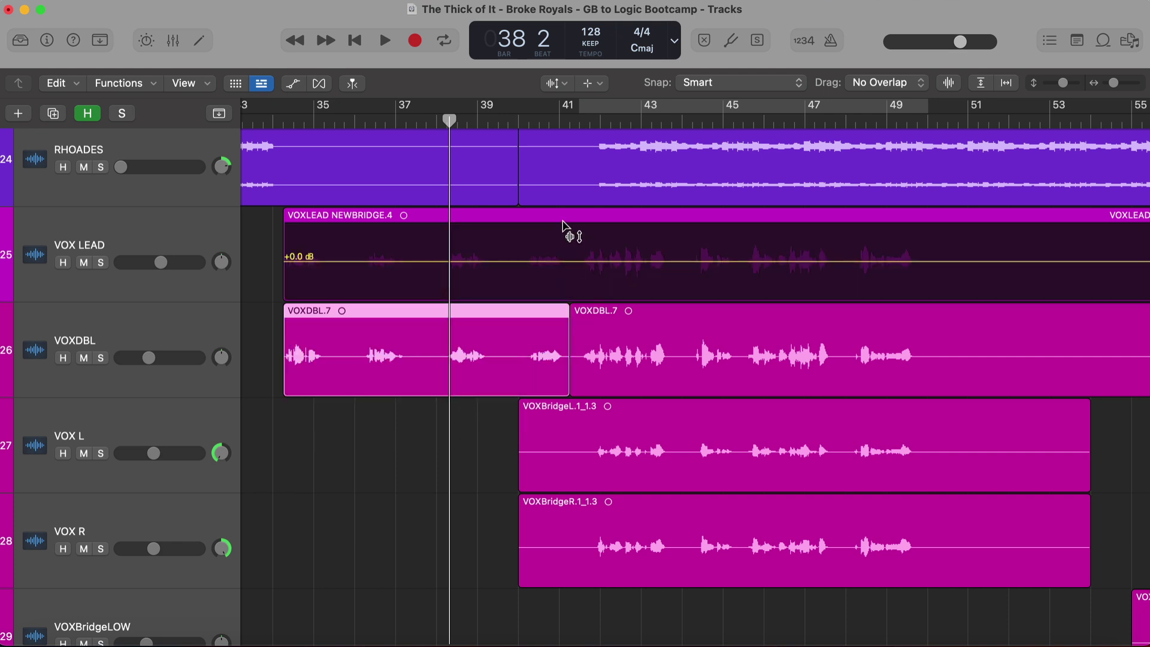
Step: Boost marquee-selected VOX LEAD phrases around bars 38 and 40 with the Gain tool, and set the first VOXDBL.7 region to -0.6 dB
{"action": "left_click_drag", "start_coordinate": [568, 257], "coordinate": [457, 416]}
{"action": "left_click", "coordinate": [483, 269]}
{"action": "left_click_drag", "start_coordinate": [498, 359], "coordinate": [469, 339]}
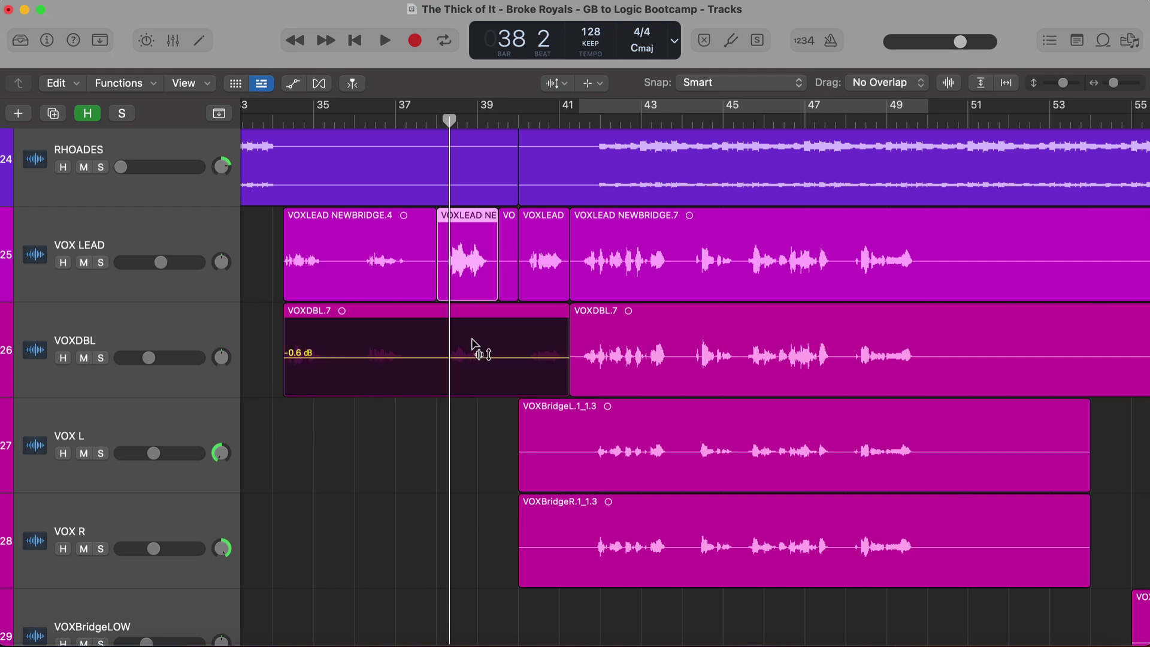
Step: Switch back to the Pointer tool and show the region parameters of the short VOX LEAD region at bar 40
{"action": "left_click", "coordinate": [556, 83]}
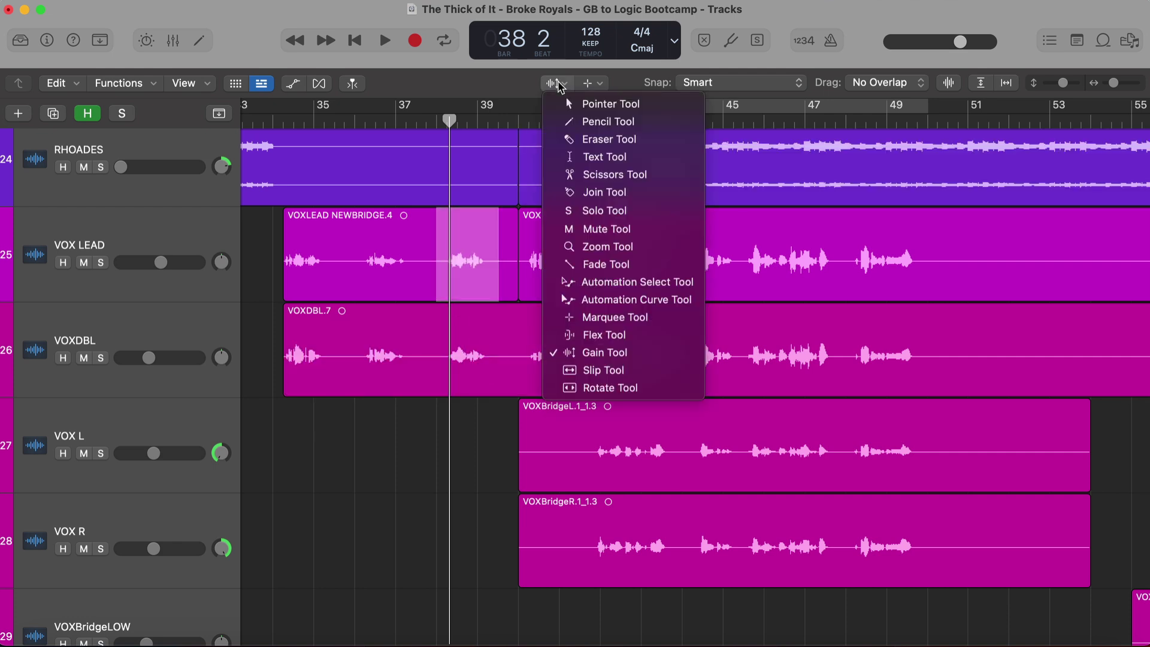
{"action": "left_click", "coordinate": [602, 105]}
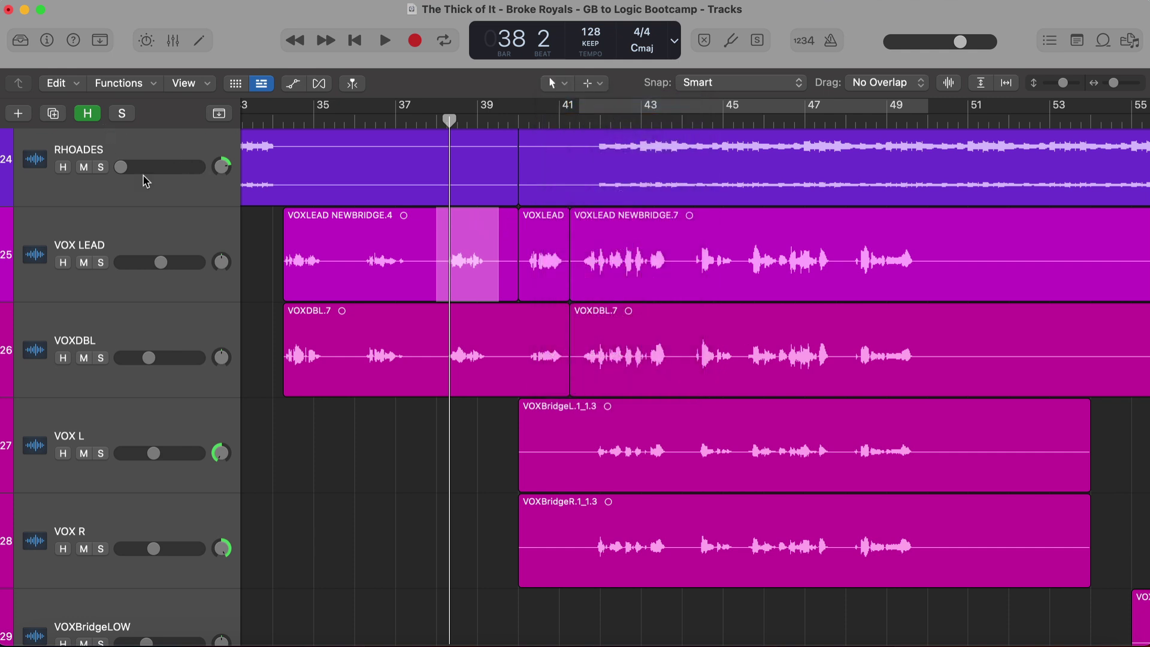
{"action": "left_click", "coordinate": [530, 271]}
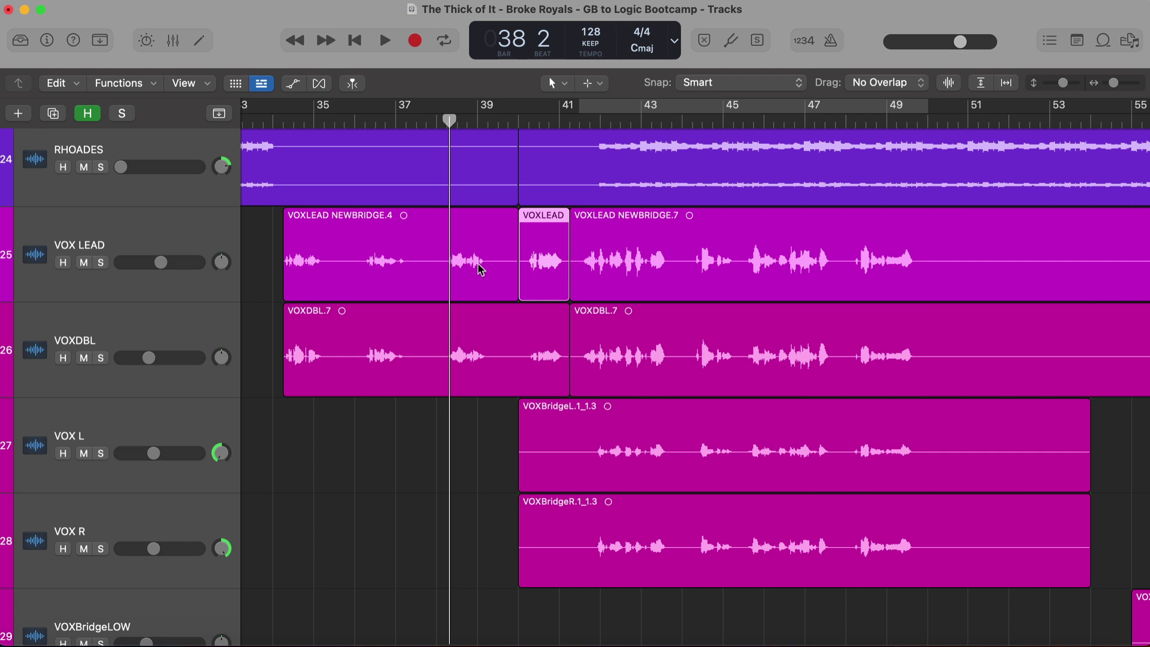
{"action": "key", "text": "i"}
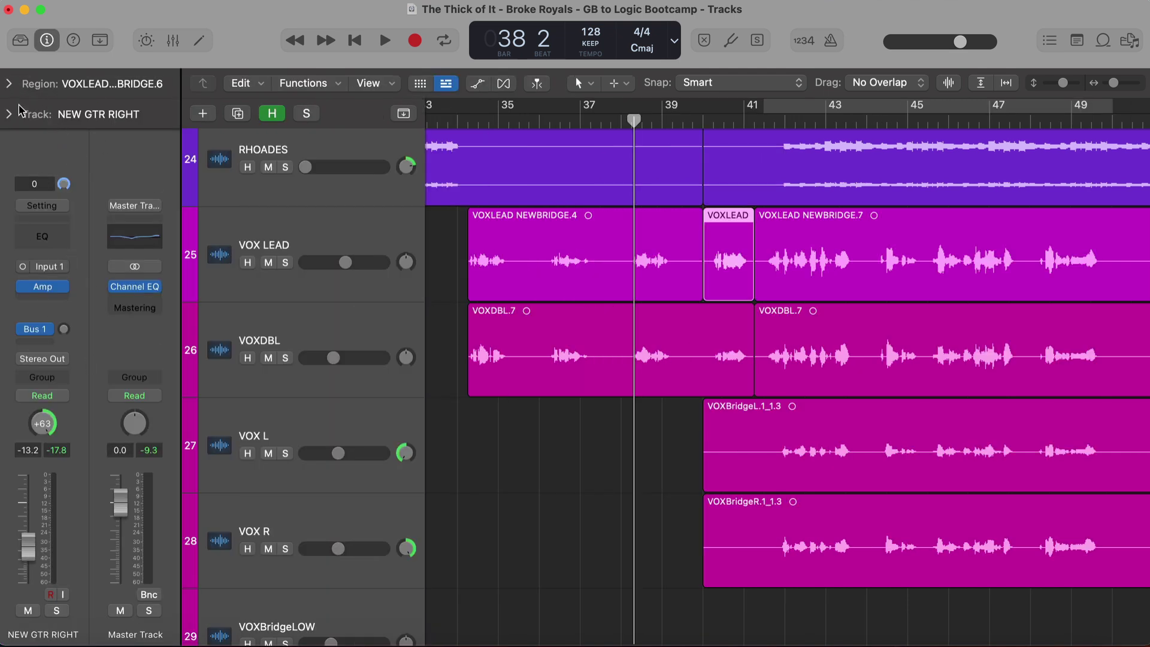
{"action": "left_click", "coordinate": [8, 83]}
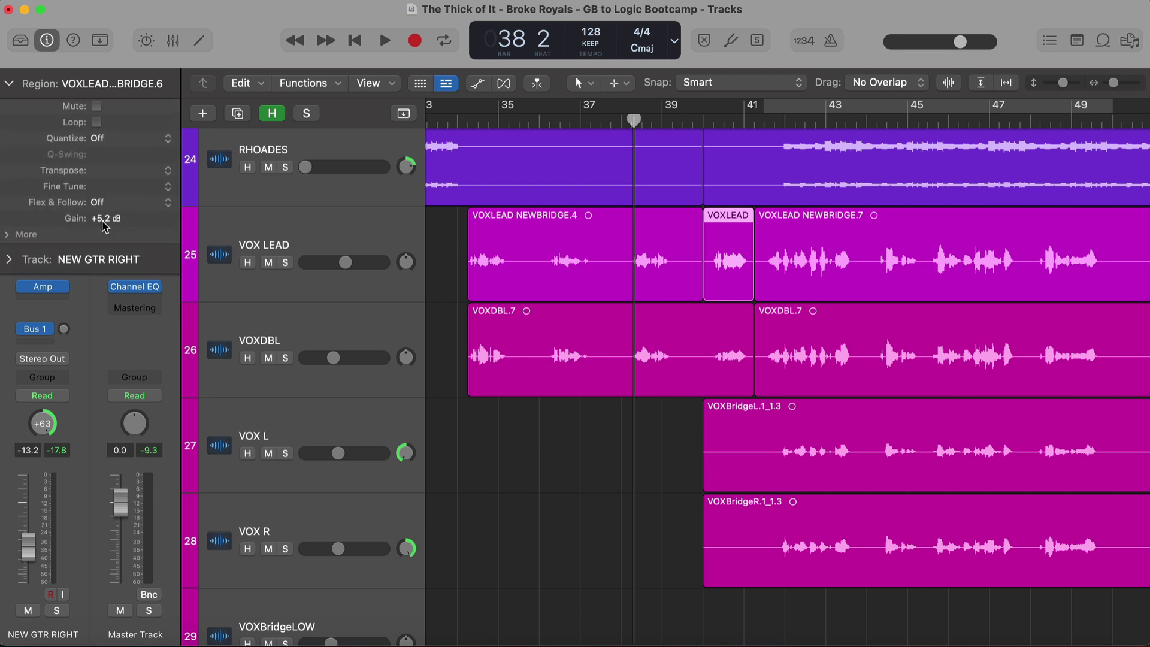
Step: Adjust the short VOX LEAD region's gain in its region parameters, and set the first VOXDBL.7 region's gain to +2.4 dB
{"action": "left_click_drag", "start_coordinate": [132, 219], "coordinate": [755, 276]}
{"action": "mouse_move", "coordinate": [97, 219]}
{"action": "left_mouse_down"}
{"action": "mouse_move", "coordinate": [97, 191]}
{"action": "mouse_move", "coordinate": [97, 230]}
{"action": "left_mouse_up"}
{"action": "left_click", "coordinate": [728, 348]}
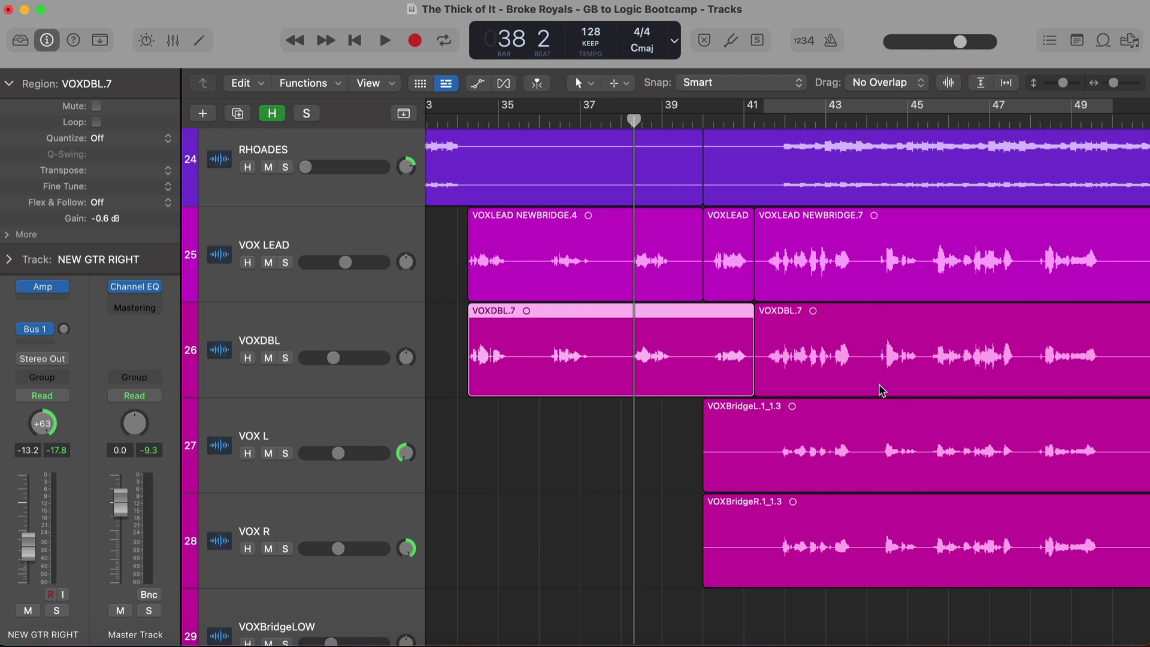
{"action": "left_click_drag", "start_coordinate": [102, 221], "coordinate": [123, 155]}
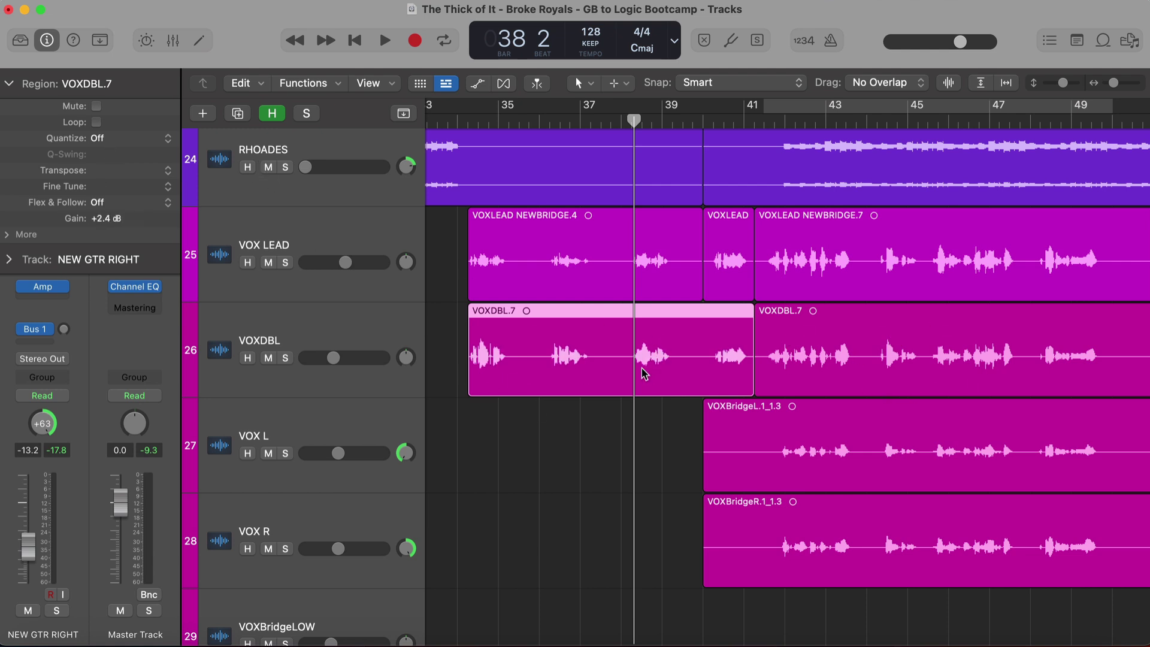
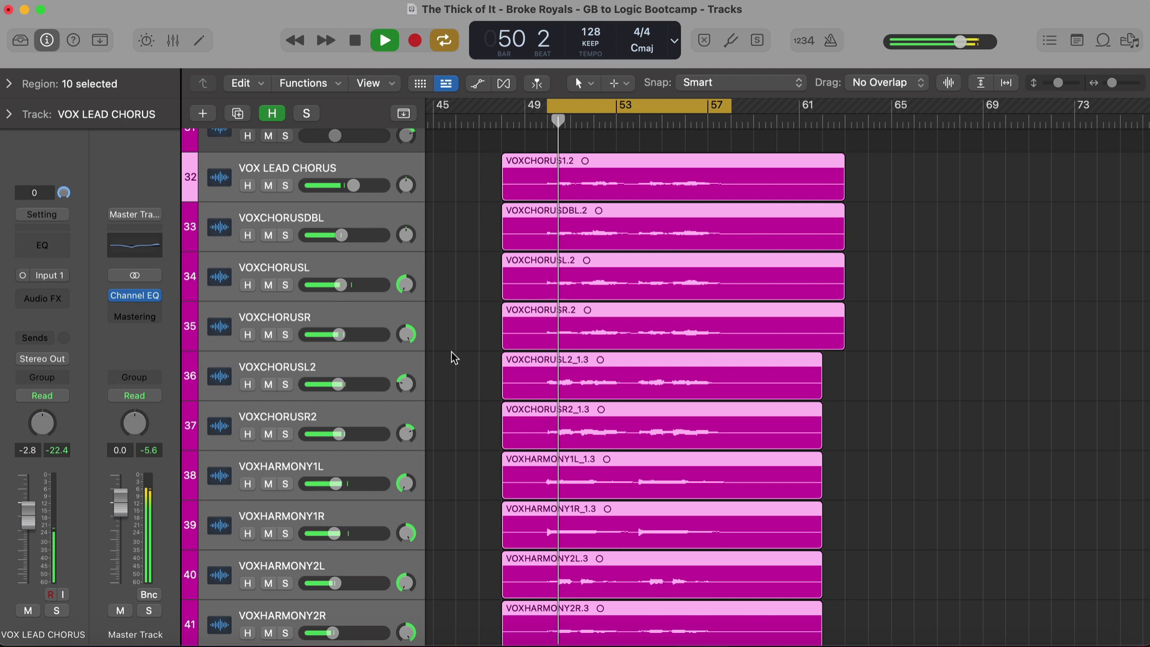
Step: Solo the selected tracks from VOX LEAD CHORUS to VOXHARMONY2R during playback, and stop the playback
{"action": "key", "text": "ctrl+s"}
{"action": "scroll", "coordinate": [454, 358], "scroll_direction": "down", "scroll_amount": 2}
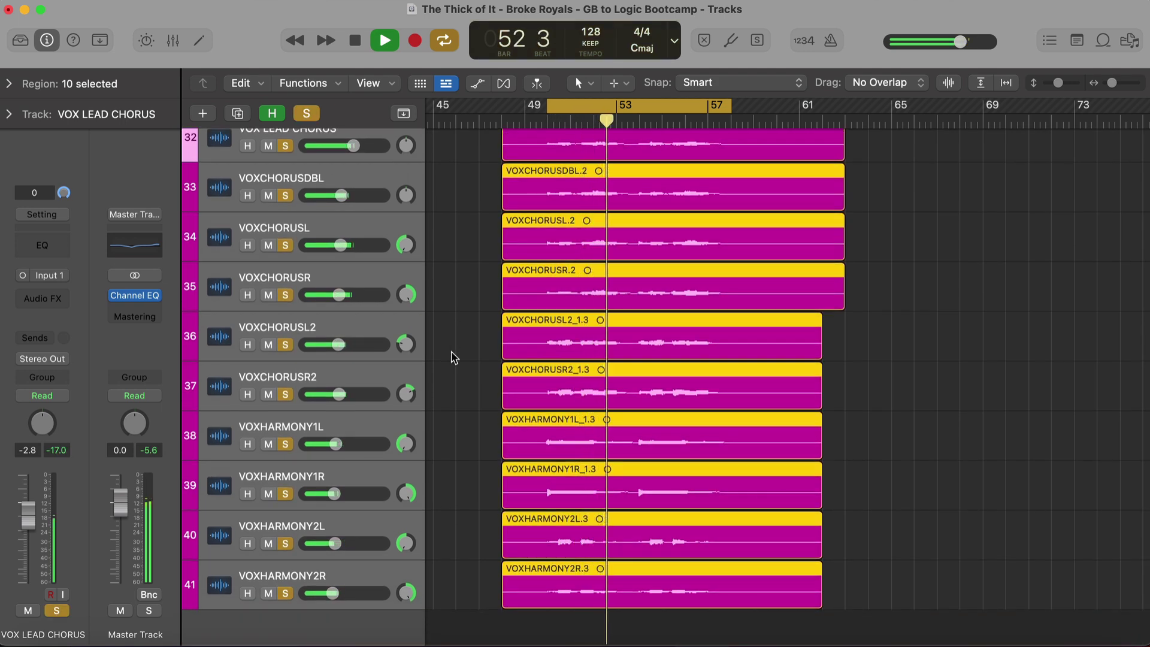
{"action": "scroll", "coordinate": [455, 358], "scroll_direction": "up", "scroll_amount": 3}
{"action": "key", "text": "space"}
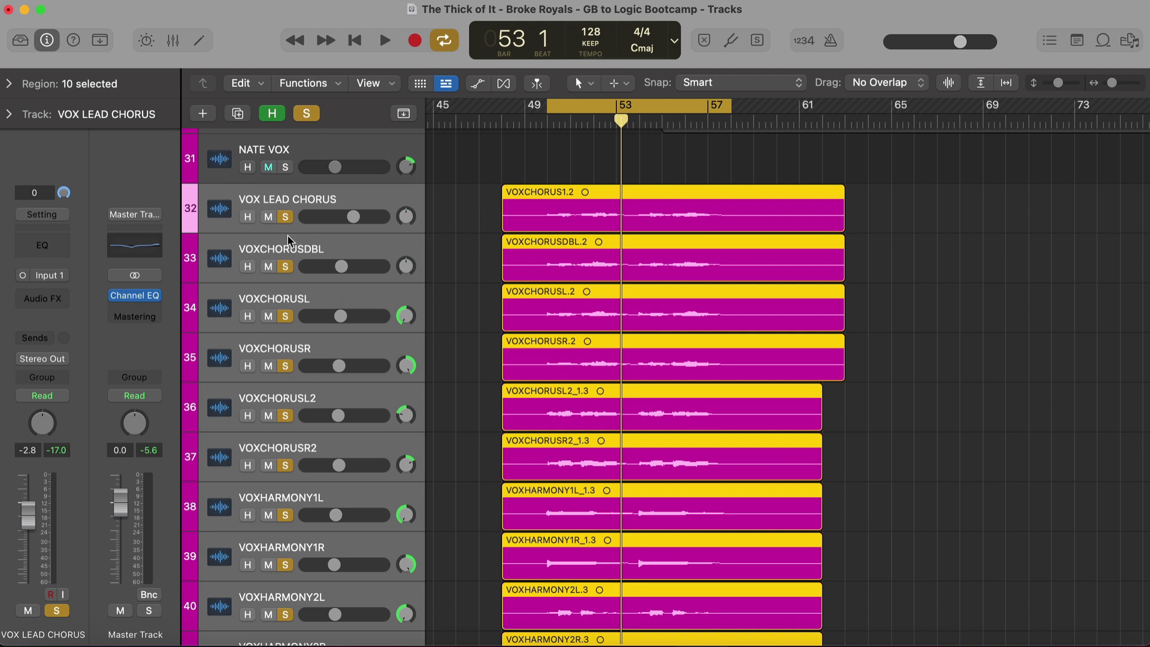
Step: Open the Mixer and add a Bus 1 send to all selected chorus and harmony vocal channels
{"action": "key", "text": "x"}
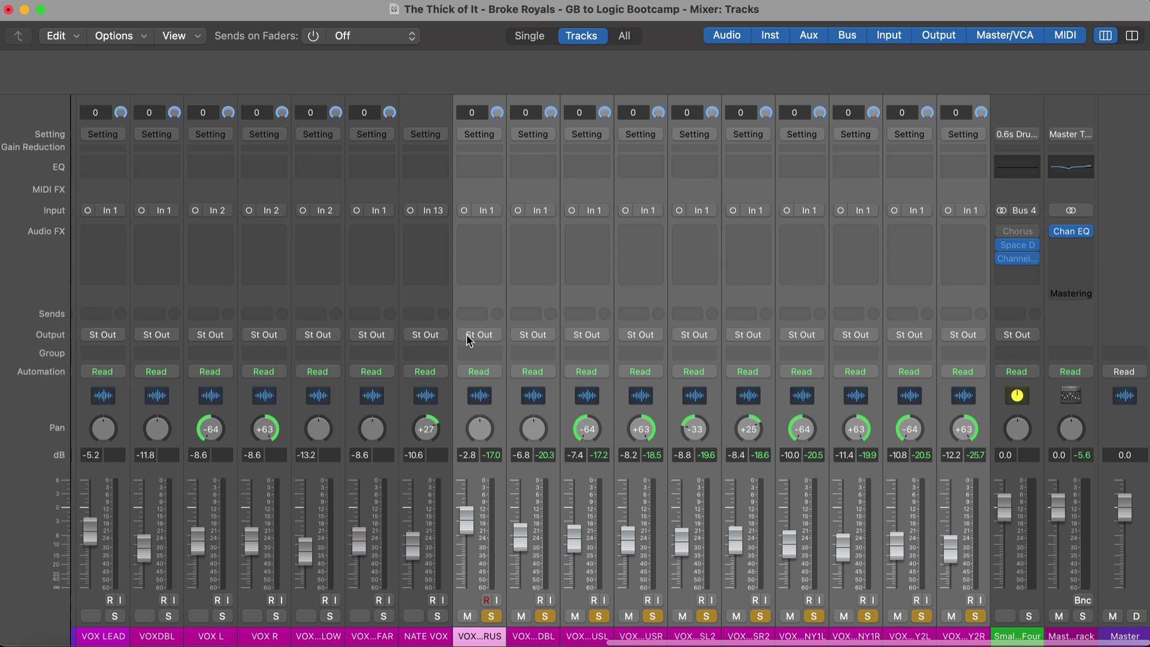
{"action": "left_click", "coordinate": [477, 314]}
{"action": "mouse_move", "coordinate": [480, 338]}
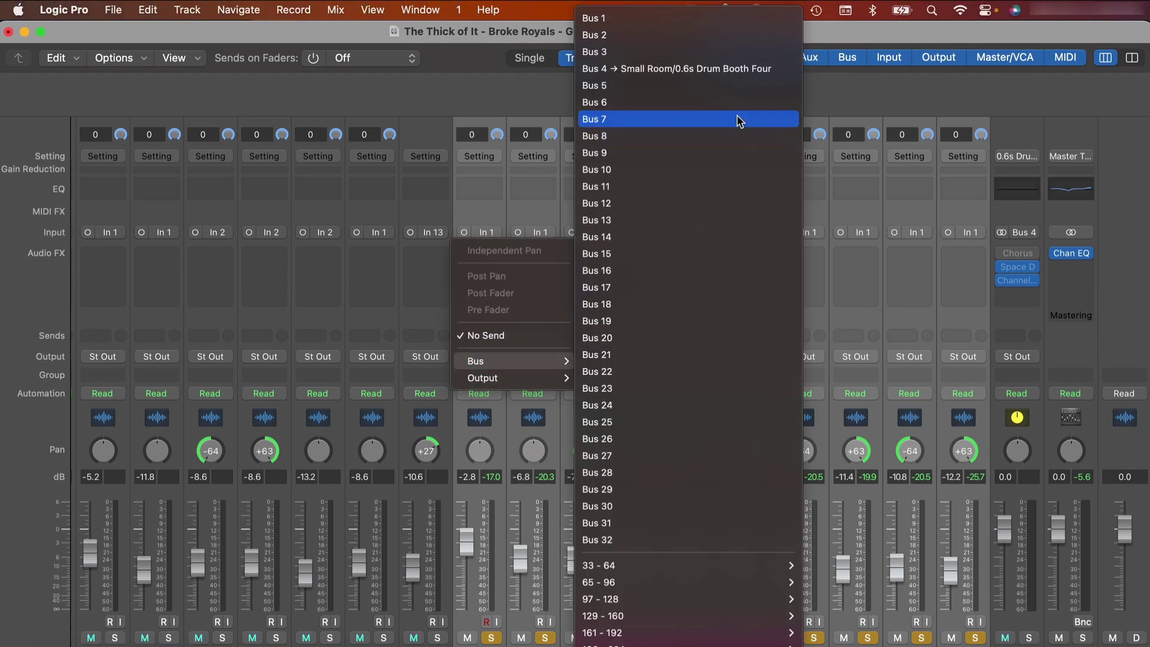
{"action": "key", "text": "Escape"}
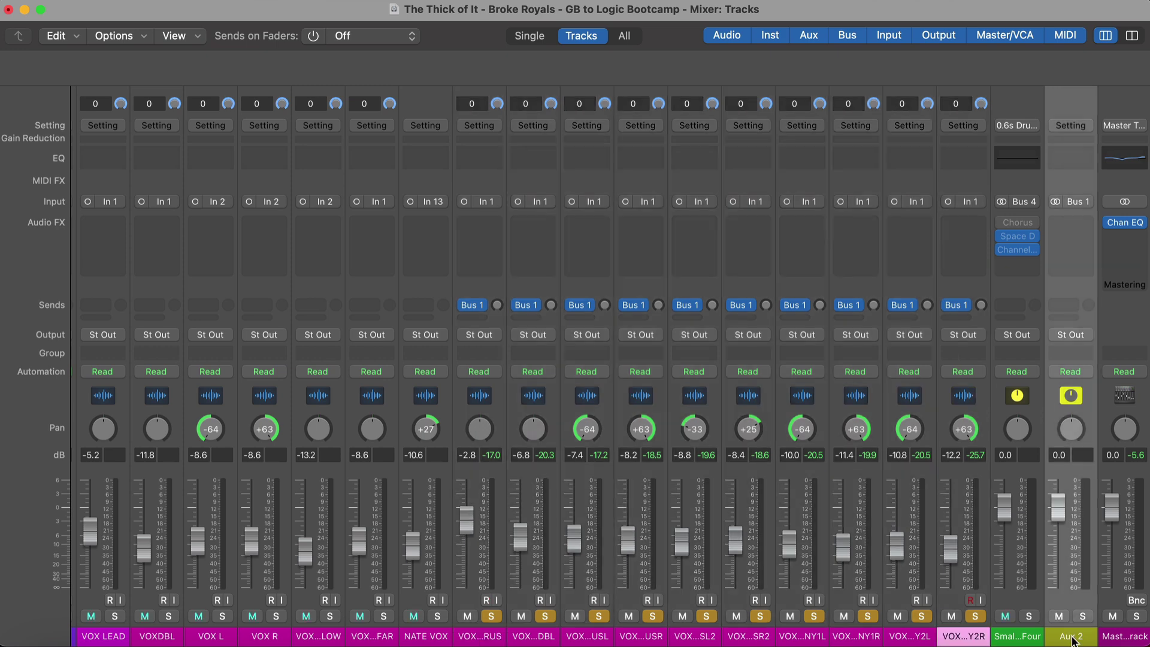
Step: Rename the Aux 2 channel REVERB and insert a stereo Space Designer reverb on it
{"action": "double_click", "coordinate": [1072, 638]}
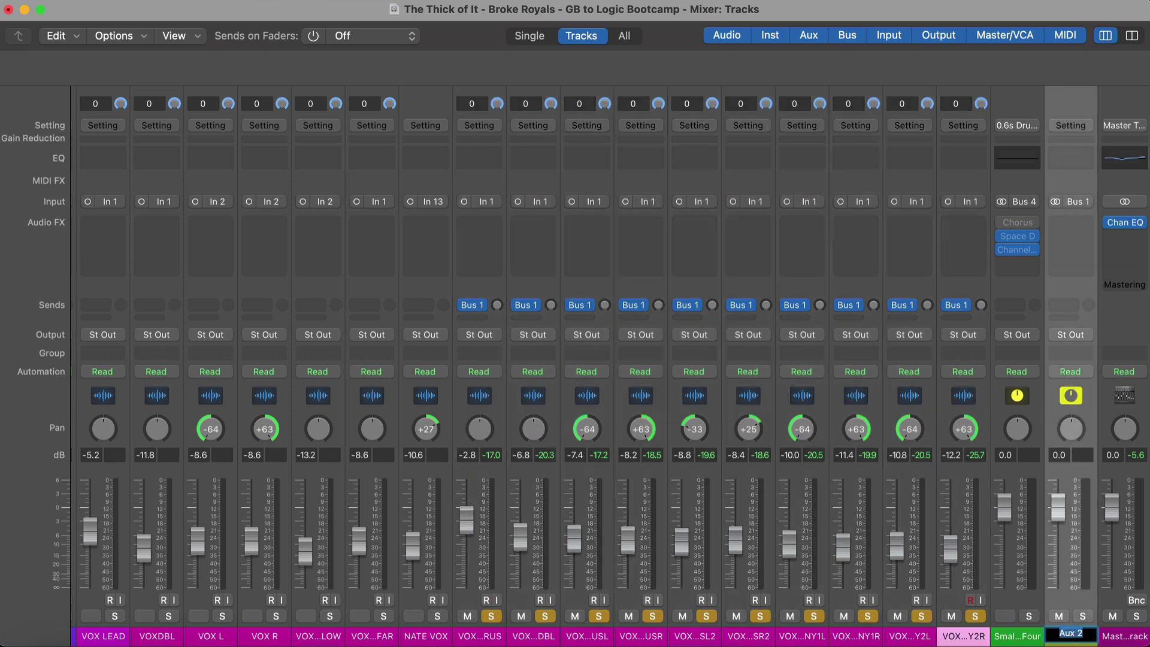
{"action": "key", "text": "Return"}
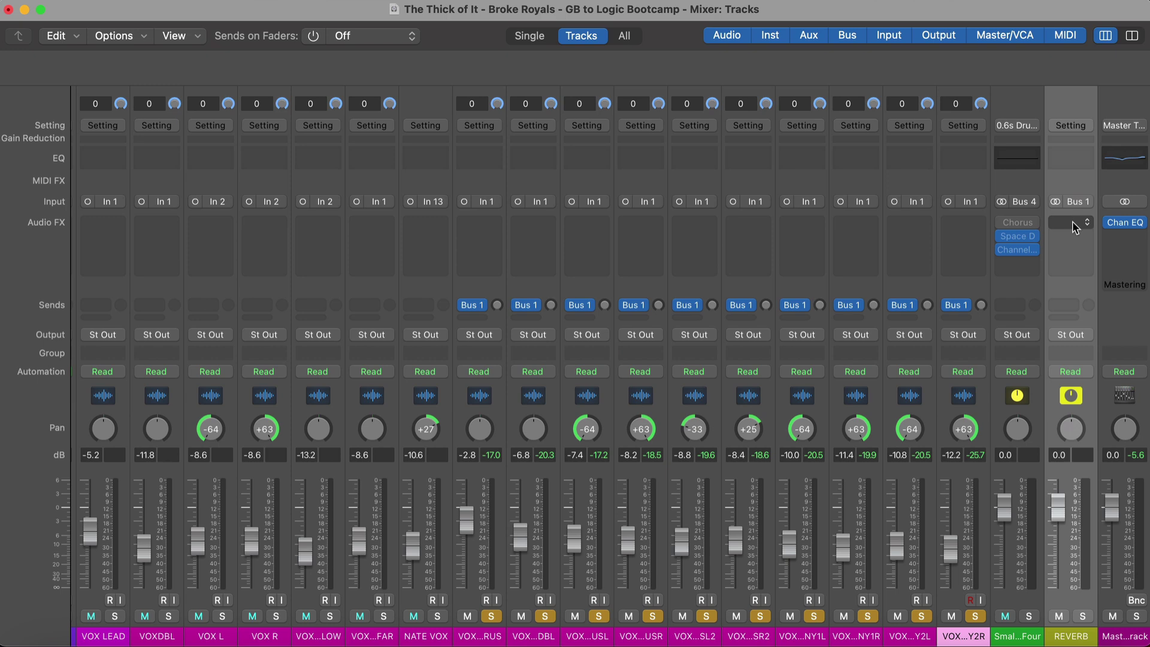
{"action": "left_click", "coordinate": [1072, 223]}
{"action": "mouse_move", "coordinate": [934, 502]}
{"action": "mouse_move", "coordinate": [932, 548]}
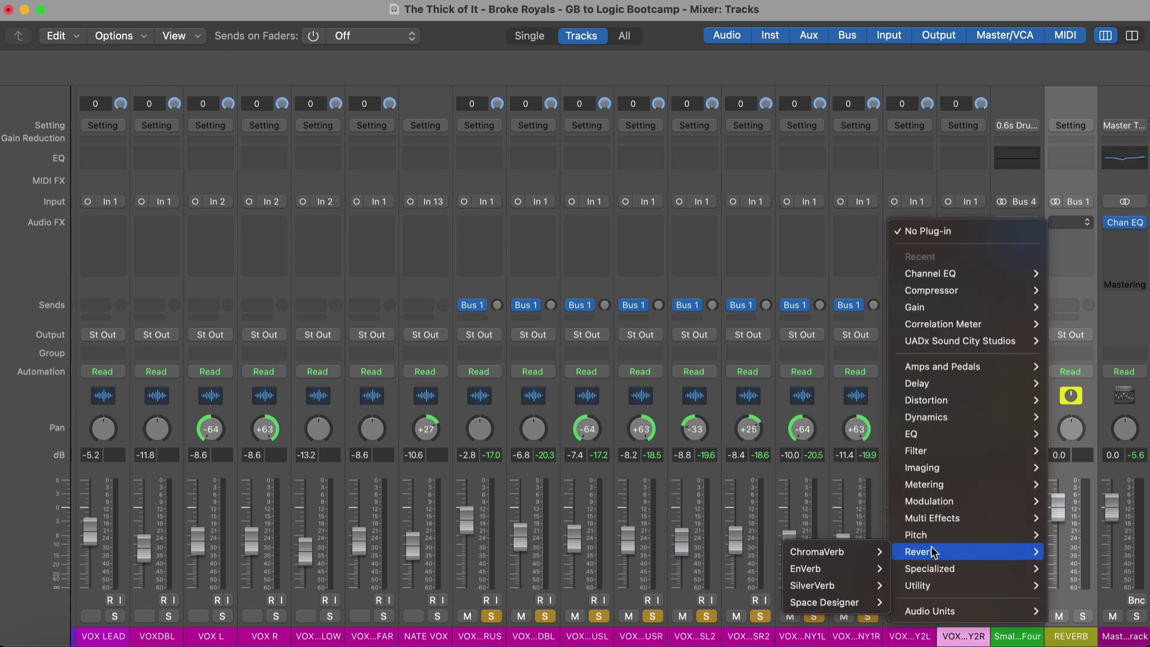
{"action": "mouse_move", "coordinate": [852, 607]}
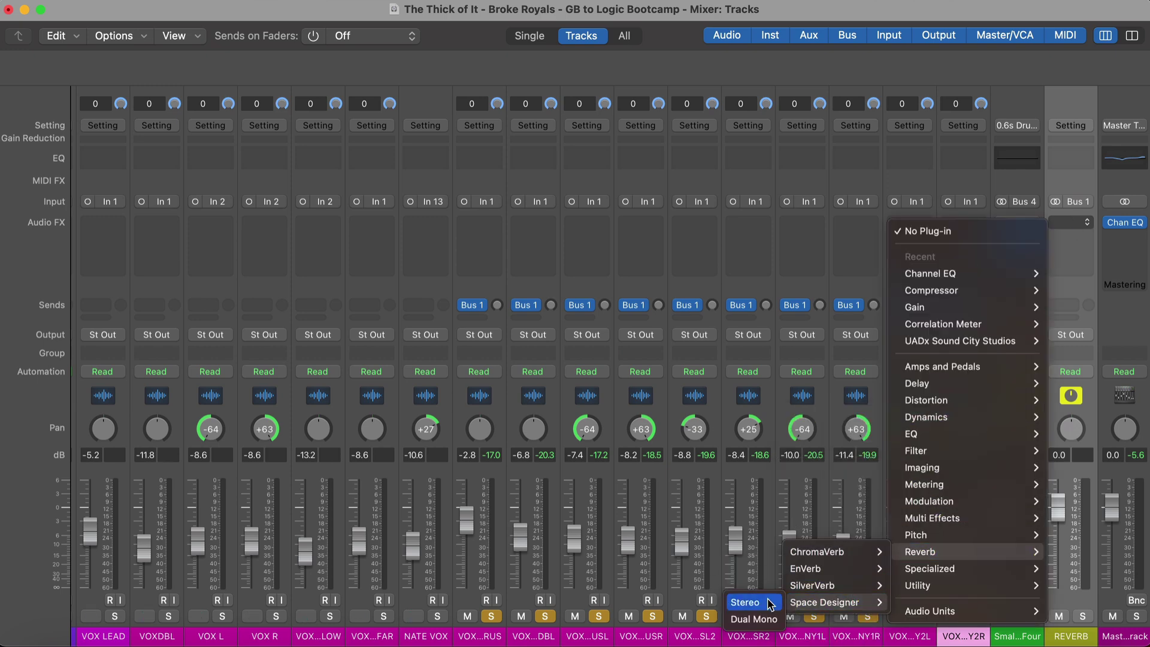
{"action": "left_click", "coordinate": [743, 603]}
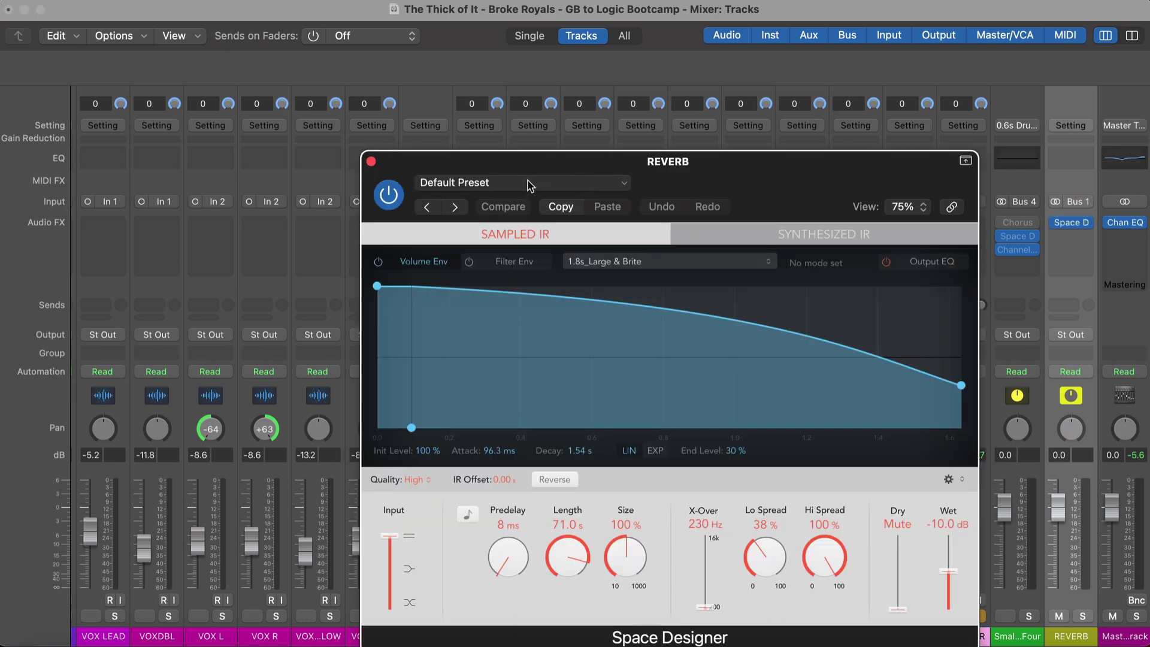
Step: Load the 04.4s Big Plate preset from the Large Spaces category in Space Designer, and close the plug-in window
{"action": "left_click", "coordinate": [527, 184]}
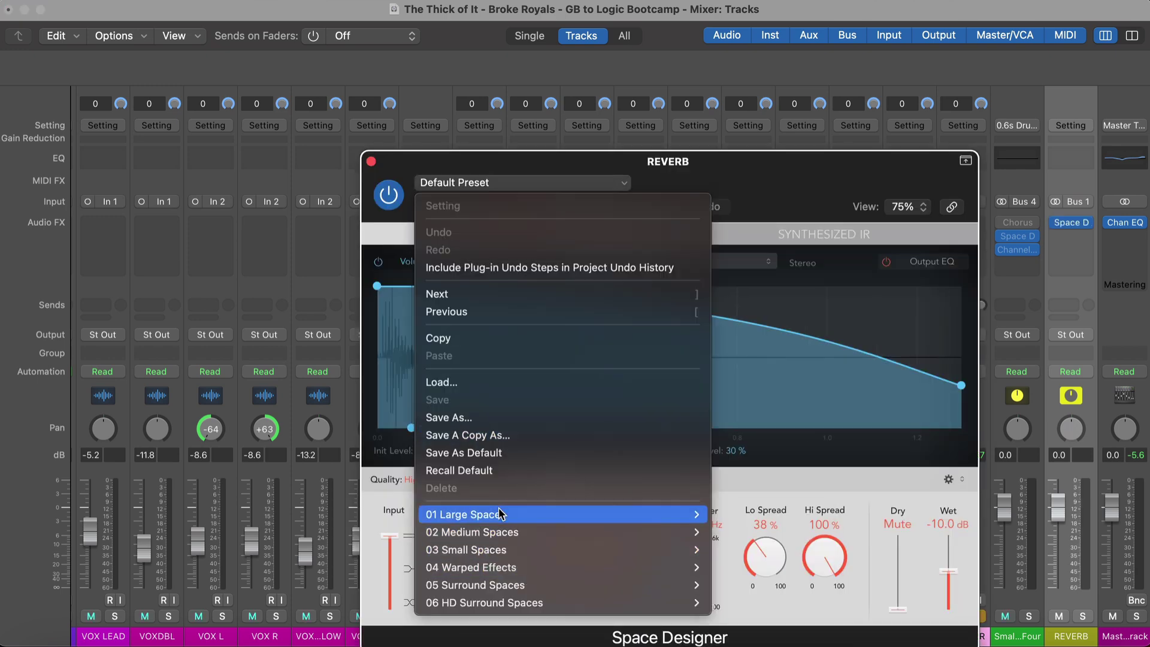
{"action": "mouse_move", "coordinate": [504, 514]}
{"action": "mouse_move", "coordinate": [785, 580]}
{"action": "left_click", "coordinate": [869, 608]}
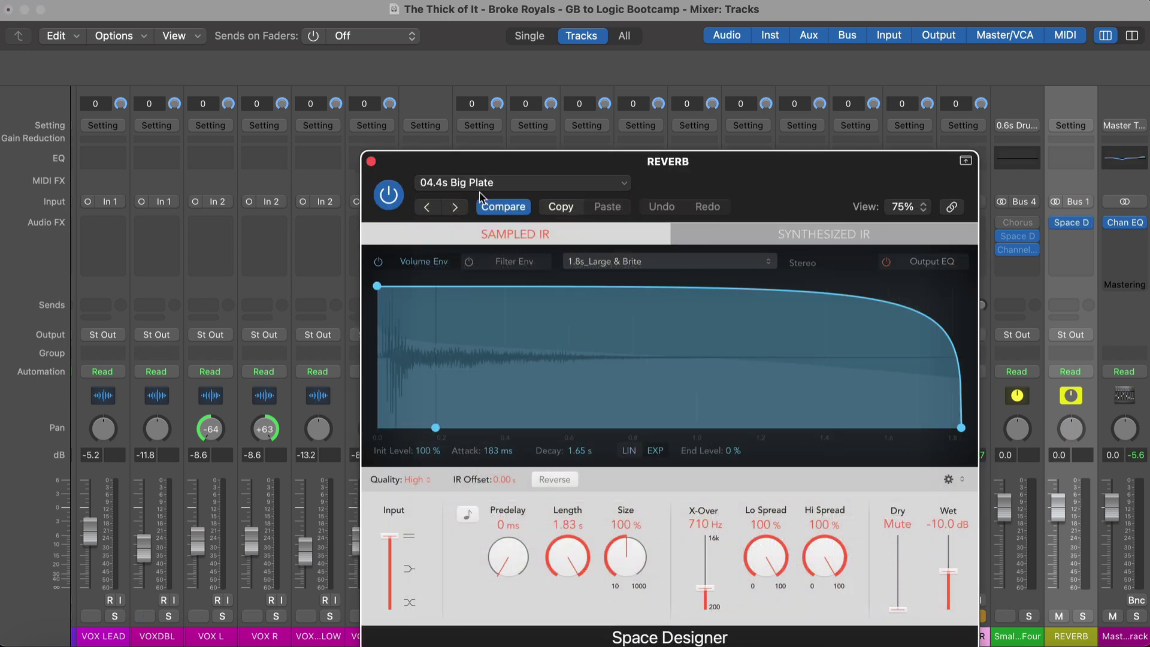
{"action": "left_click", "coordinate": [371, 162]}
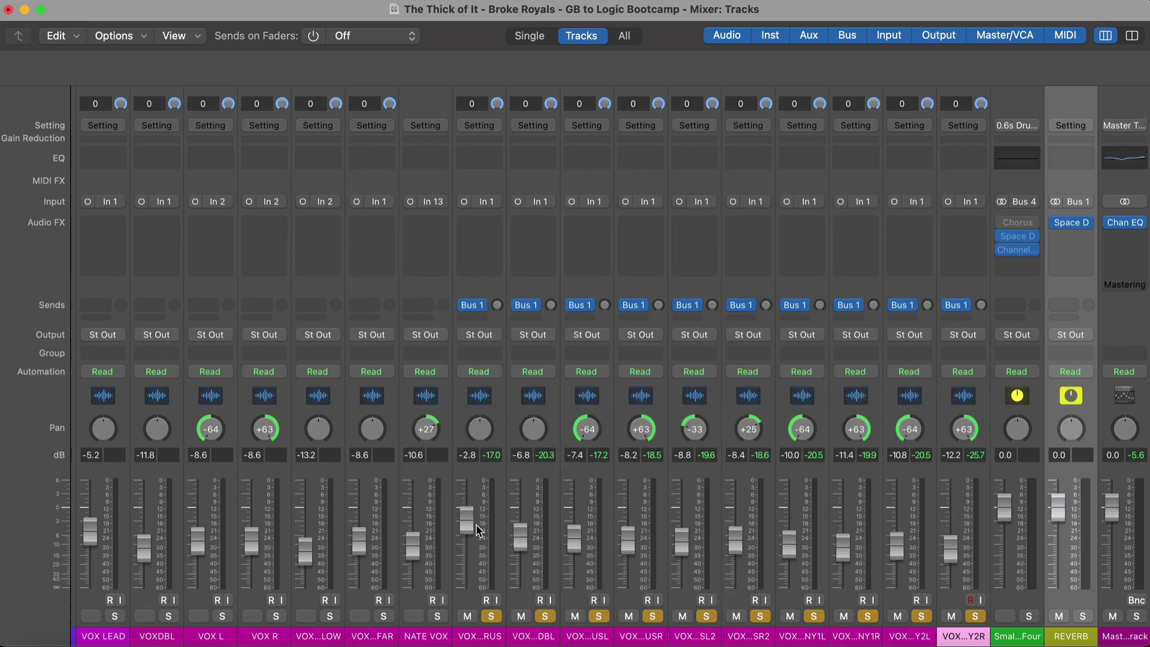
Step: Select all chorus and harmony vocal channels, raise their Bus 1 send levels together, and start playback
{"action": "left_click", "coordinate": [487, 592]}
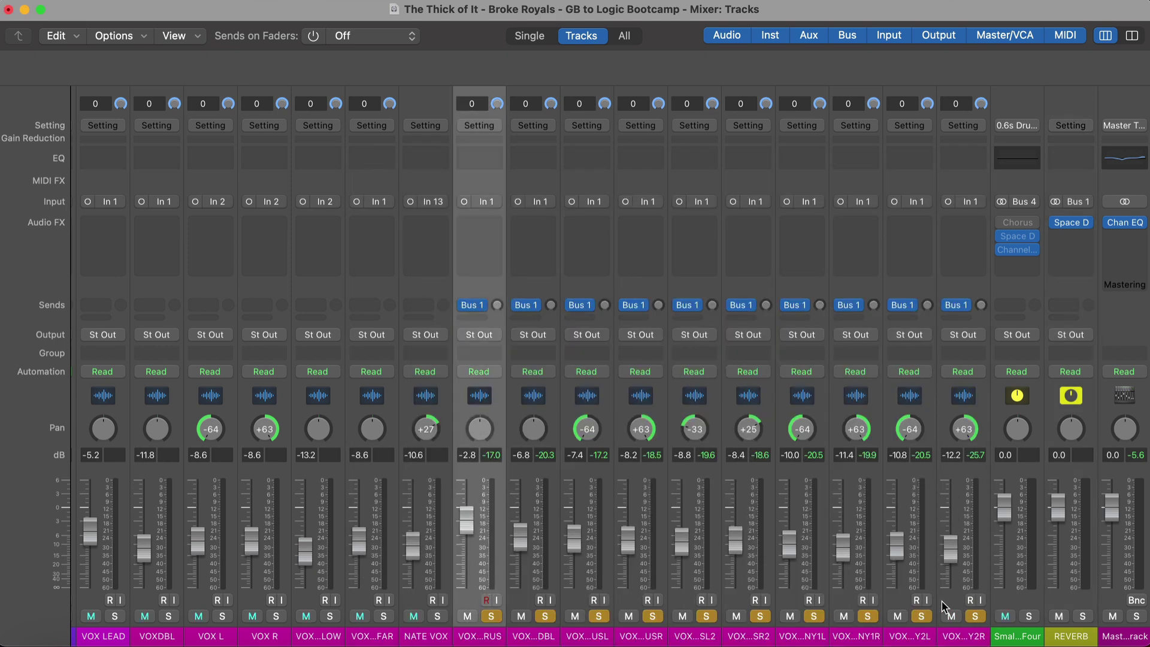
{"action": "left_click", "coordinate": [944, 605], "text": "shift"}
{"action": "left_click_drag", "start_coordinate": [497, 305], "coordinate": [503, 324]}
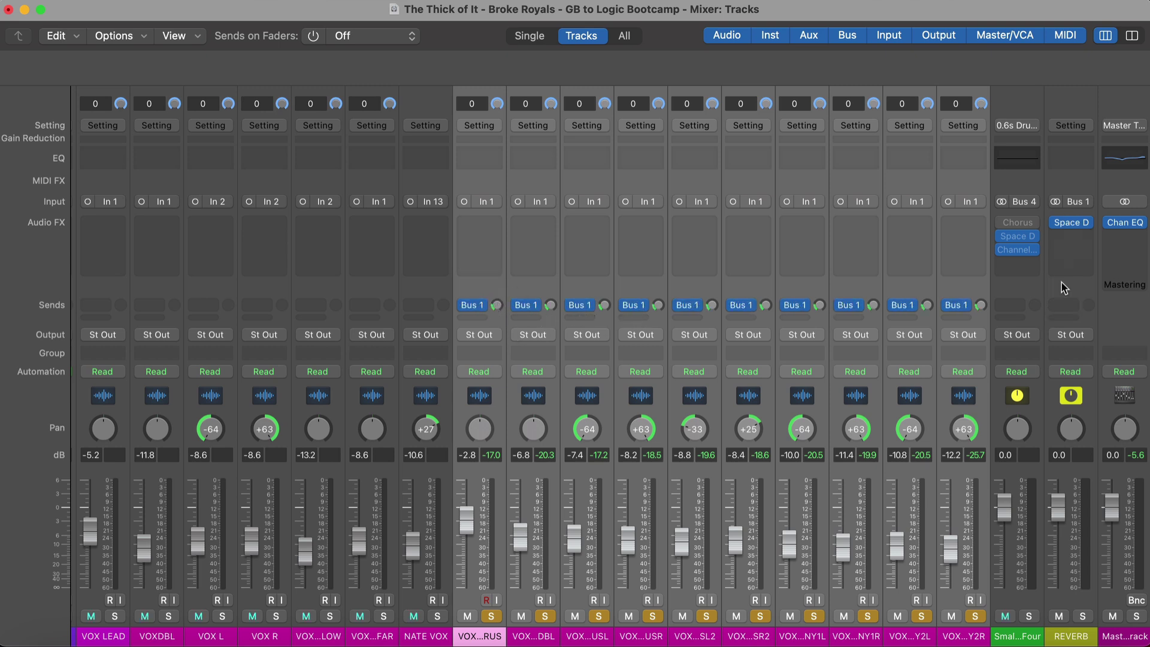
{"action": "key", "text": "space"}
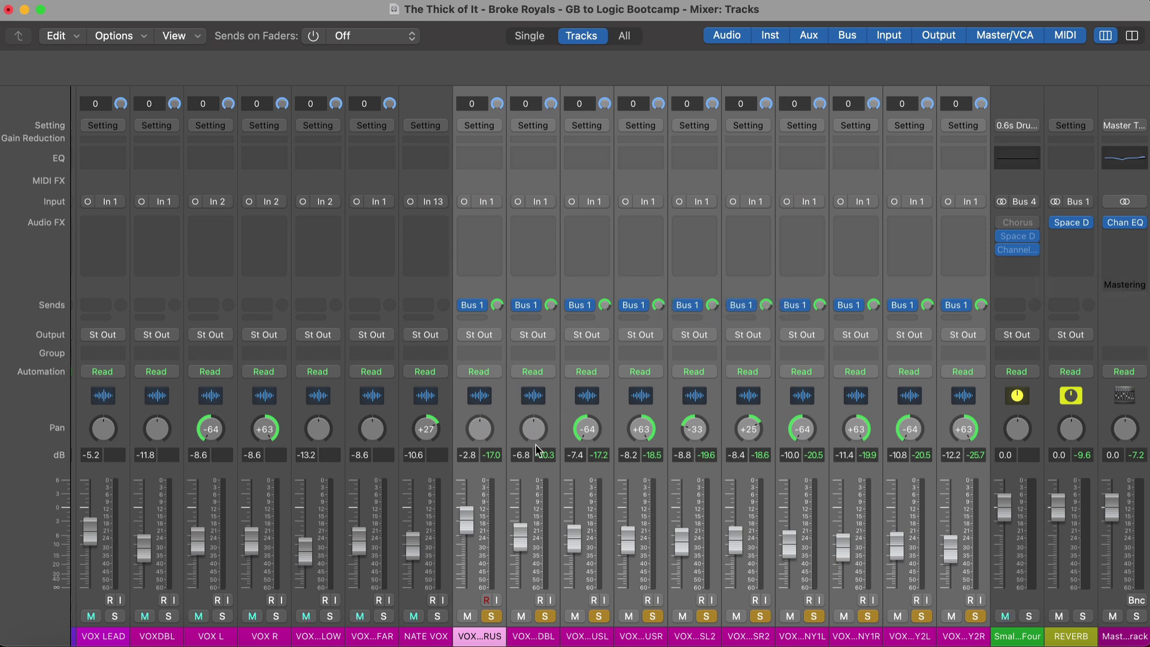
Step: Close the Mixer and group the selected chorus and harmony vocal tracks into a summing stack
{"action": "key", "text": "super+w"}
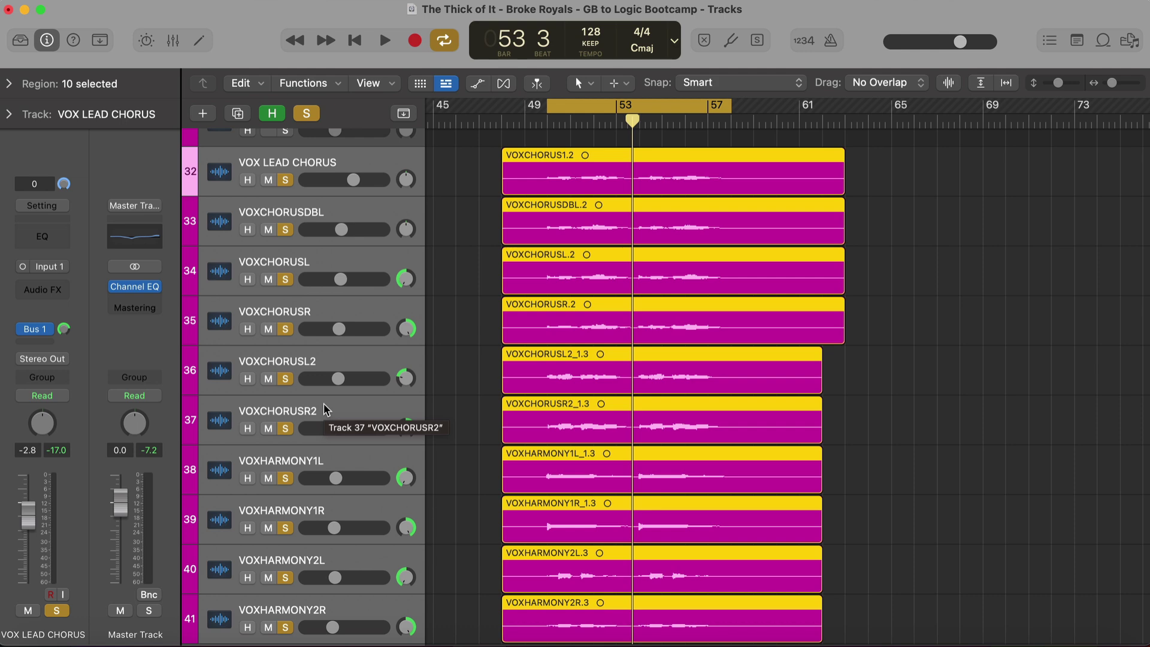
{"action": "key", "text": "shift+super+d"}
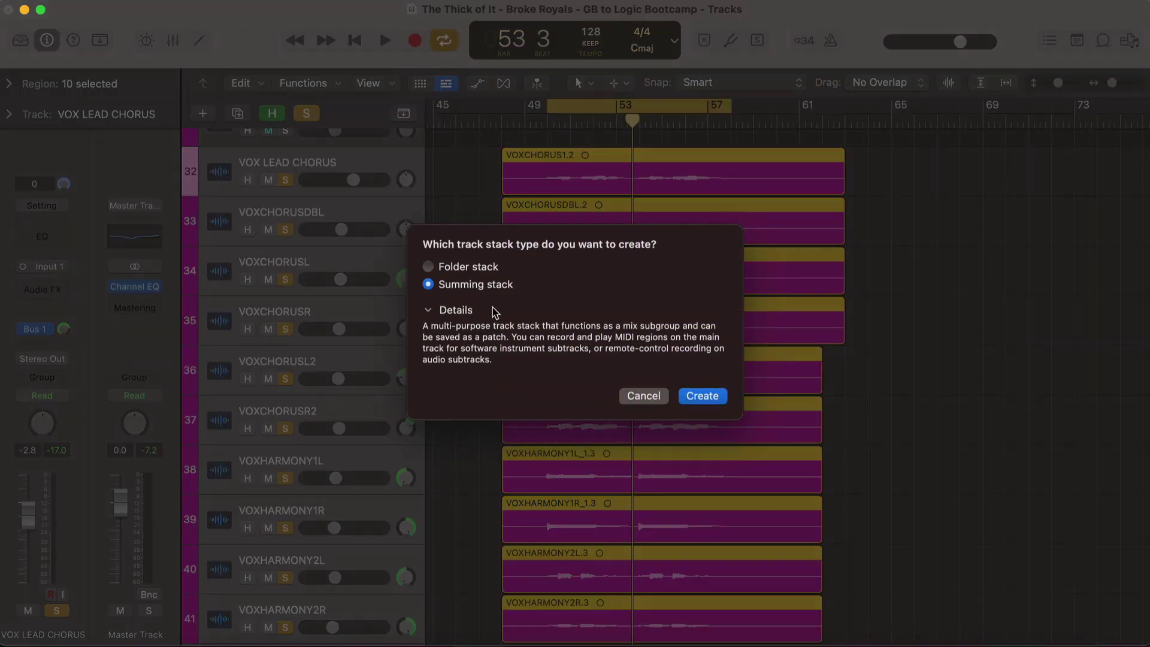
{"action": "left_click", "coordinate": [429, 267]}
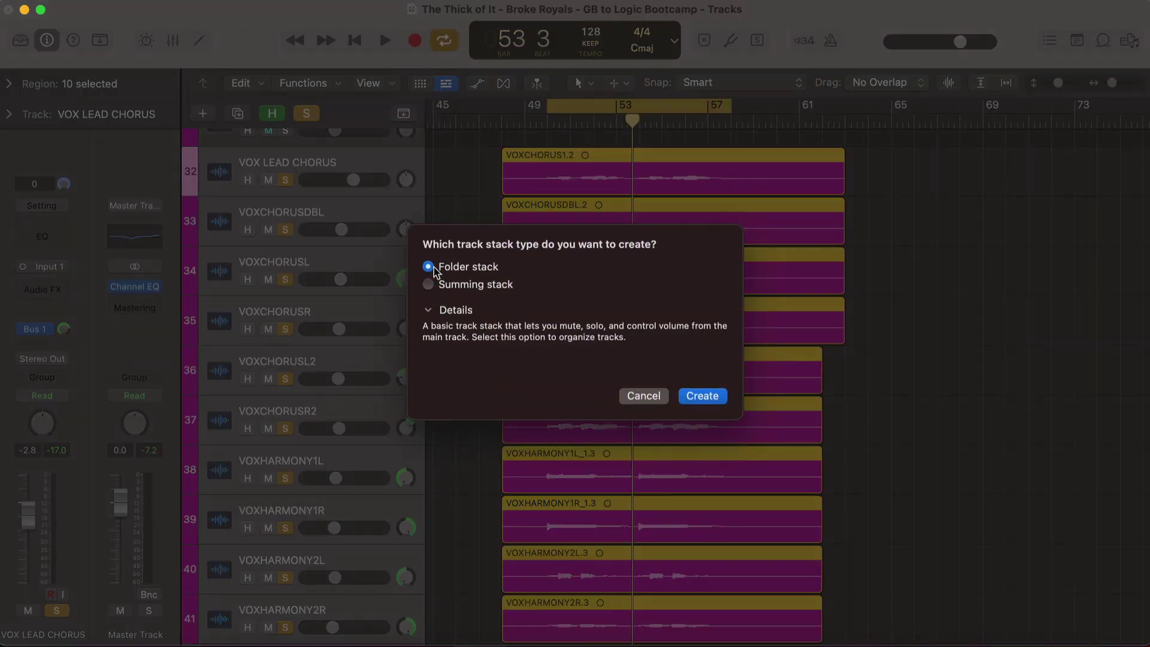
{"action": "left_click", "coordinate": [429, 285]}
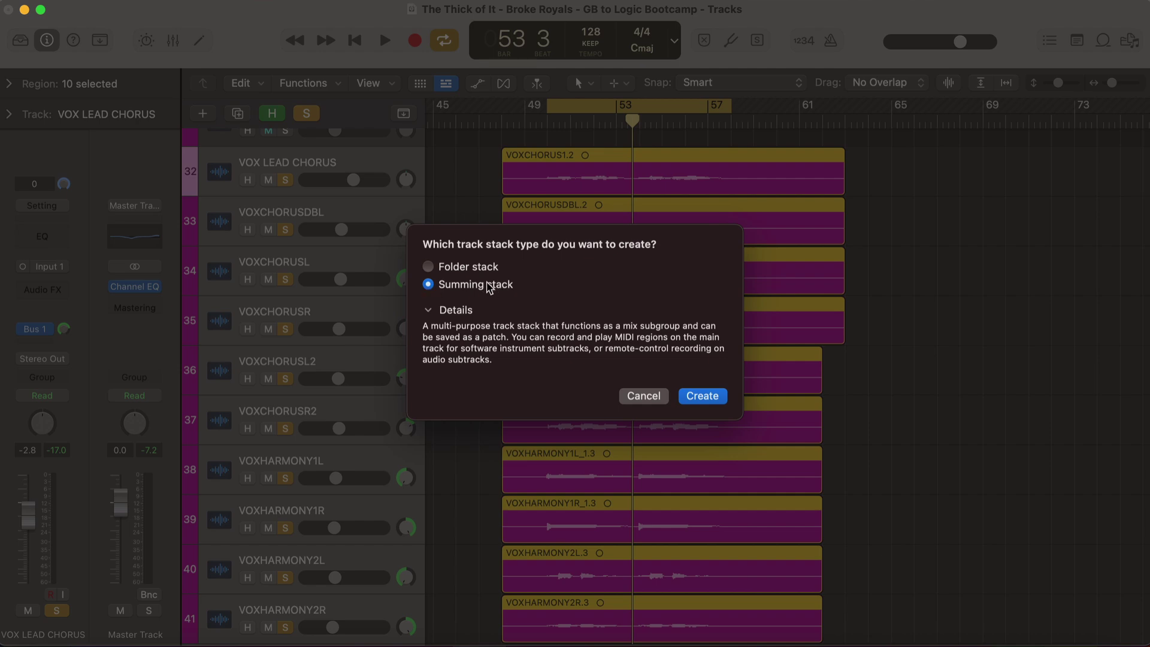
{"action": "left_click", "coordinate": [695, 395]}
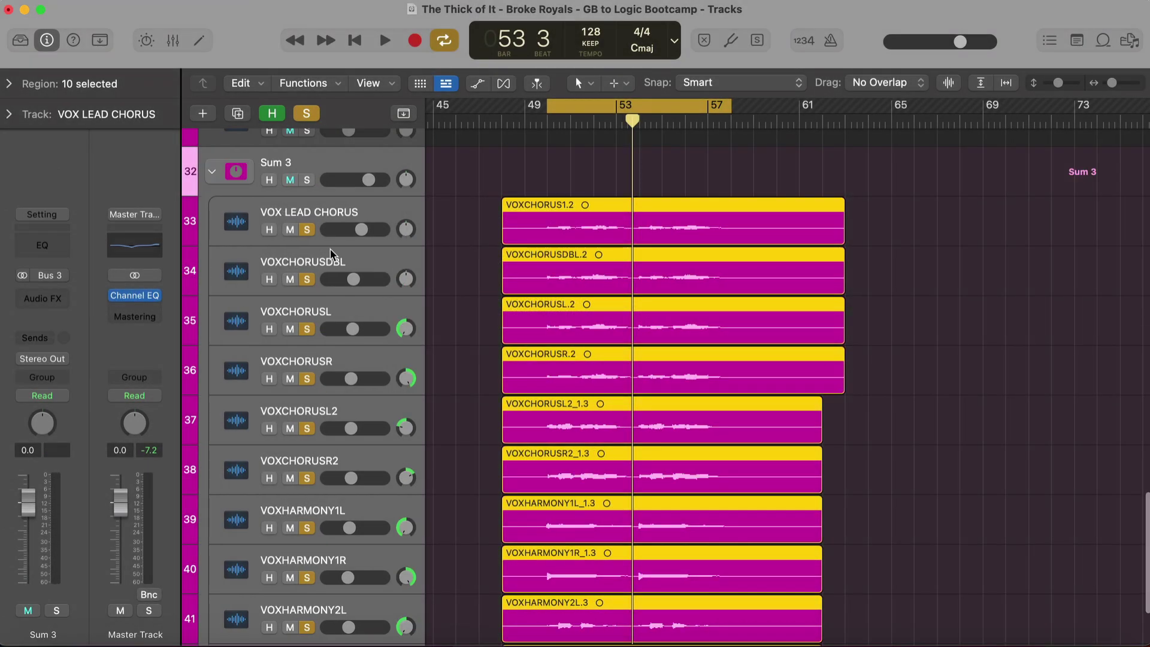
Step: Rename the new summing stack's main track VOX
{"action": "left_click", "coordinate": [266, 163]}
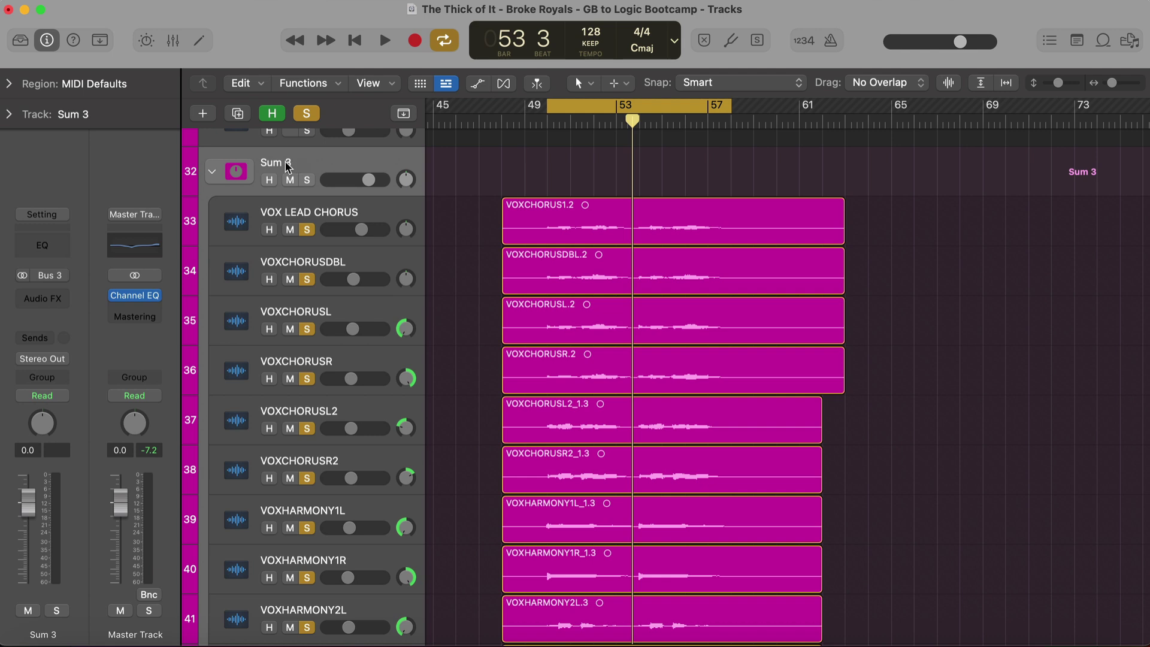
{"action": "double_click", "coordinate": [275, 162]}
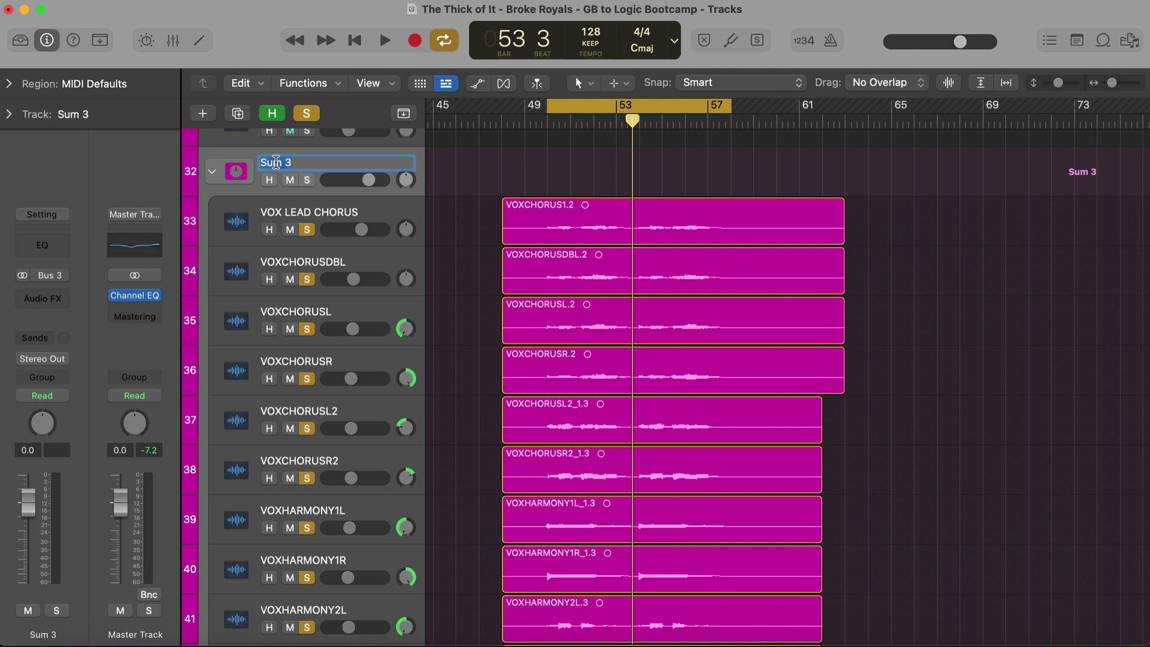
{"action": "type", "text": "VOX"}
{"action": "key", "text": "Return"}
Step: Reopen the Mixer, select the chorus and harmony vocal channels, and examine their output routing and that of the VOX channel
{"action": "key", "text": "x"}
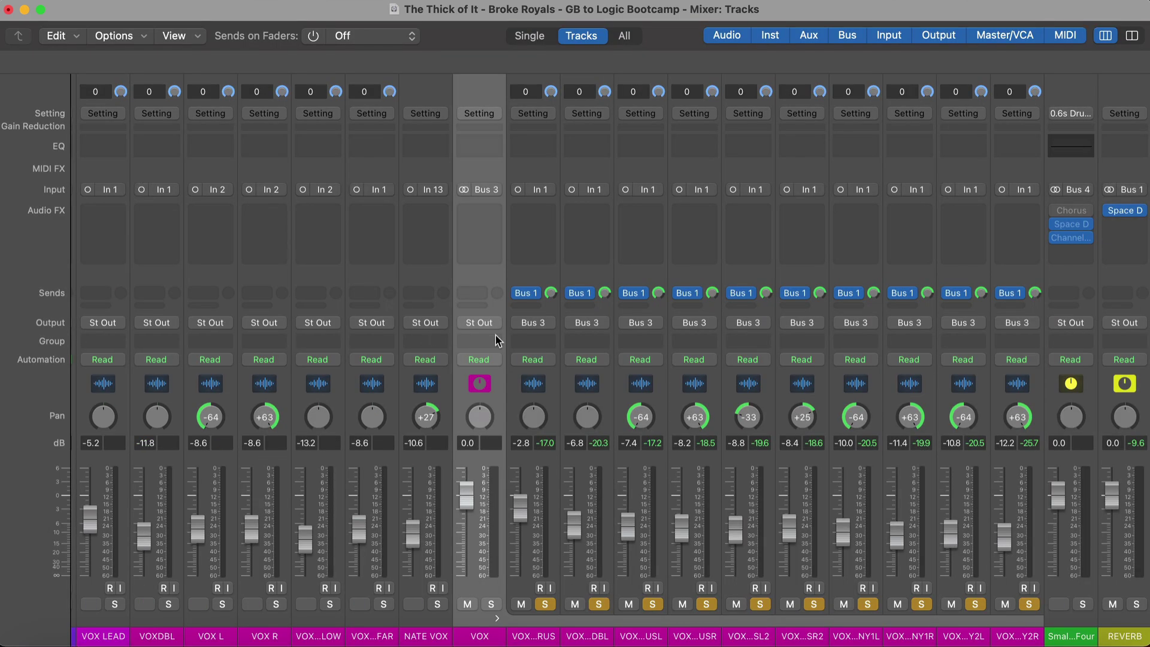
{"action": "left_click", "coordinate": [519, 586]}
{"action": "scroll", "coordinate": [519, 590], "scroll_direction": "right", "scroll_amount": 2}
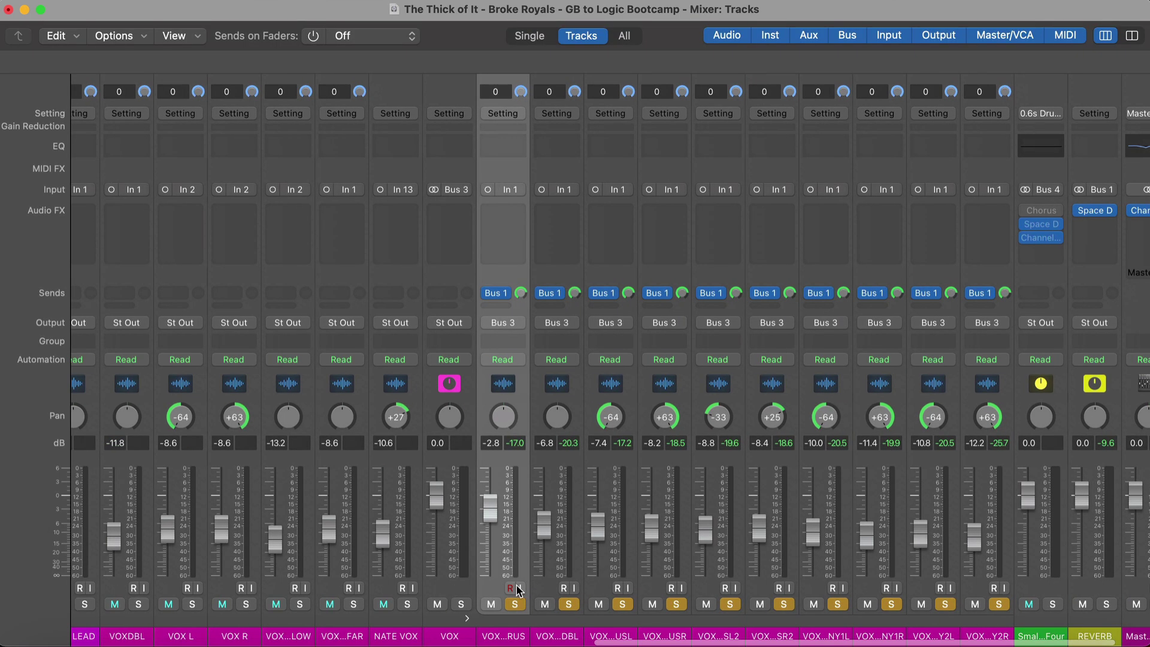
{"action": "left_click", "coordinate": [978, 591], "text": "shift"}
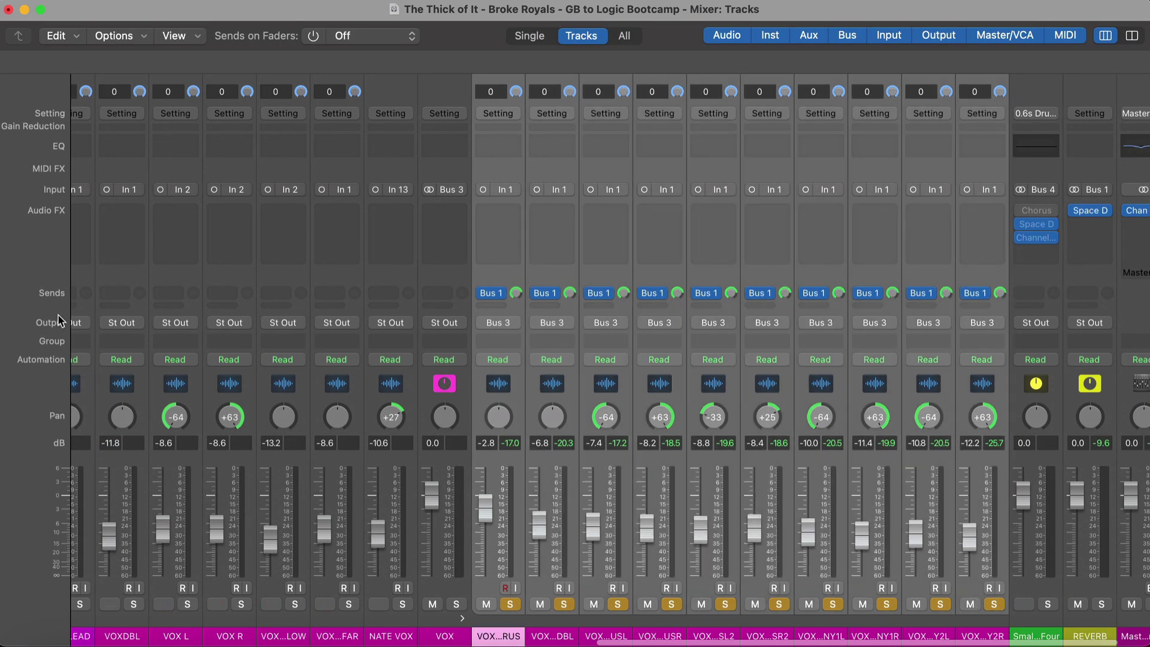
{"action": "left_click", "coordinate": [486, 328]}
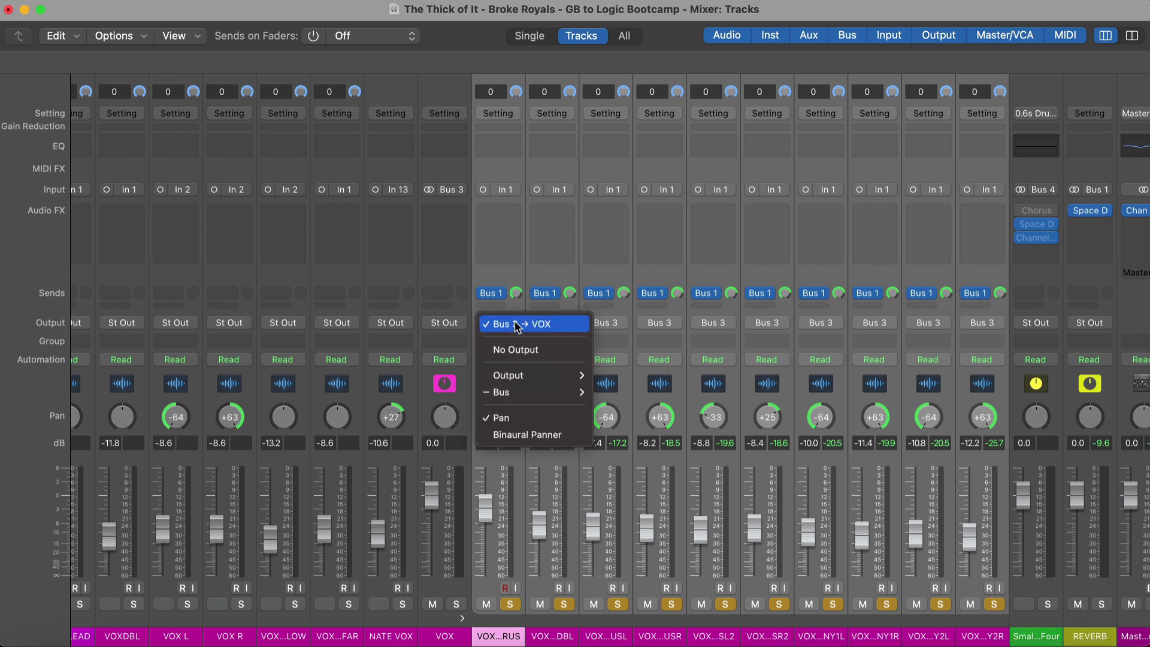
{"action": "left_click", "coordinate": [517, 327]}
{"action": "left_click", "coordinate": [454, 325]}
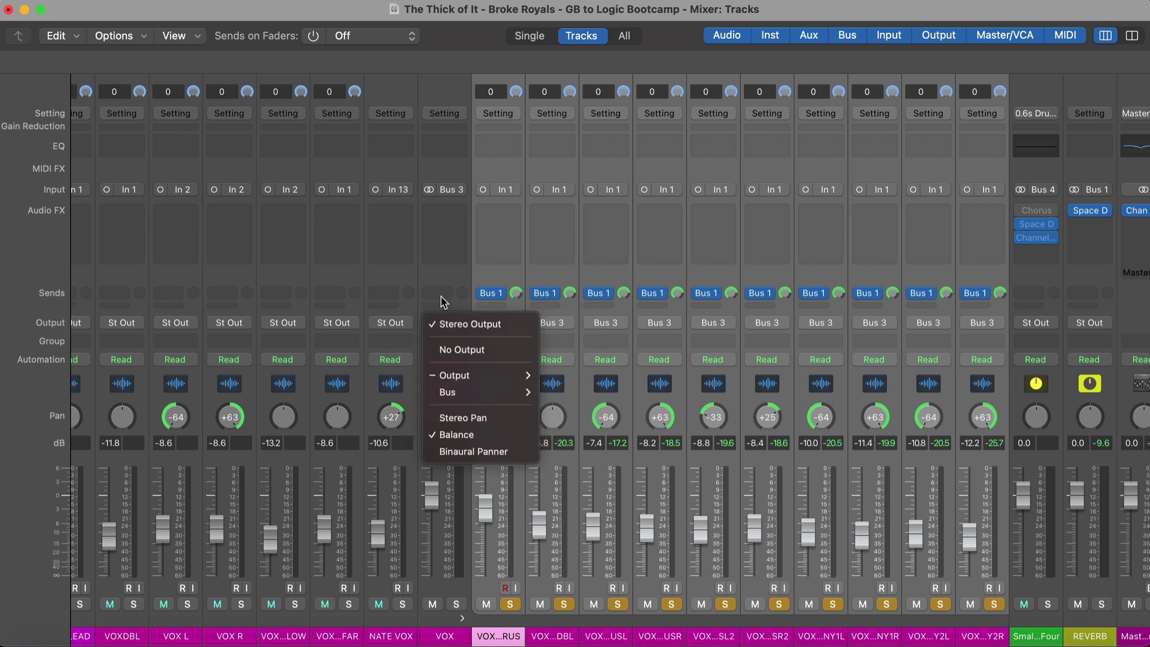
{"action": "left_click", "coordinate": [445, 302]}
{"action": "left_click", "coordinate": [516, 327]}
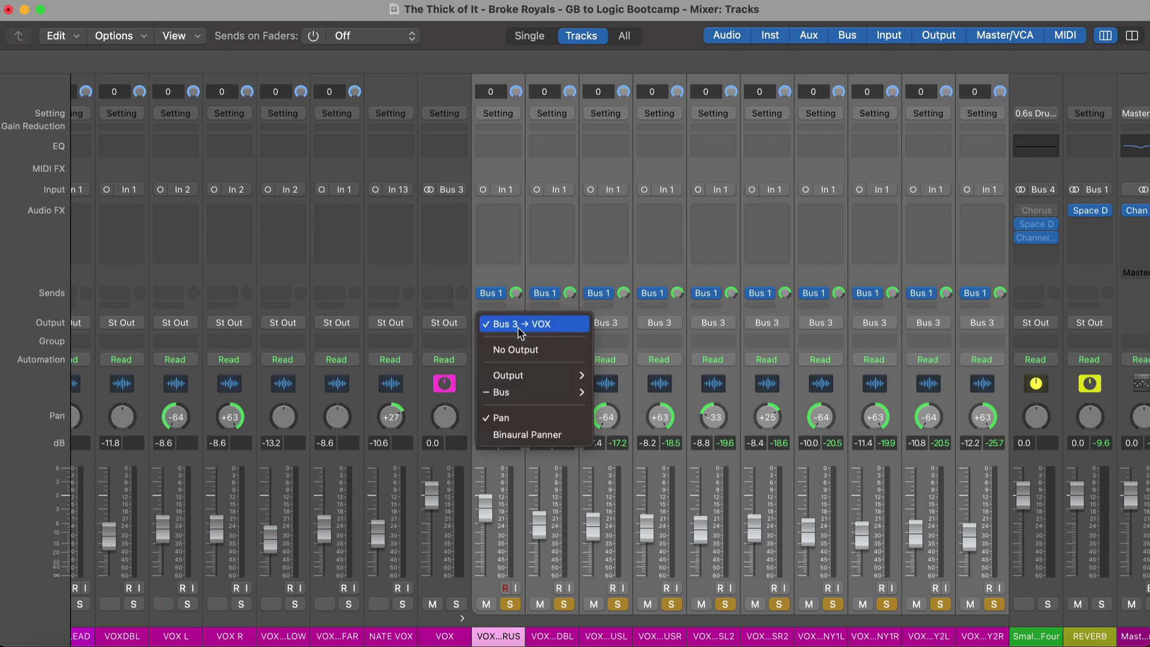
{"action": "left_click", "coordinate": [470, 236]}
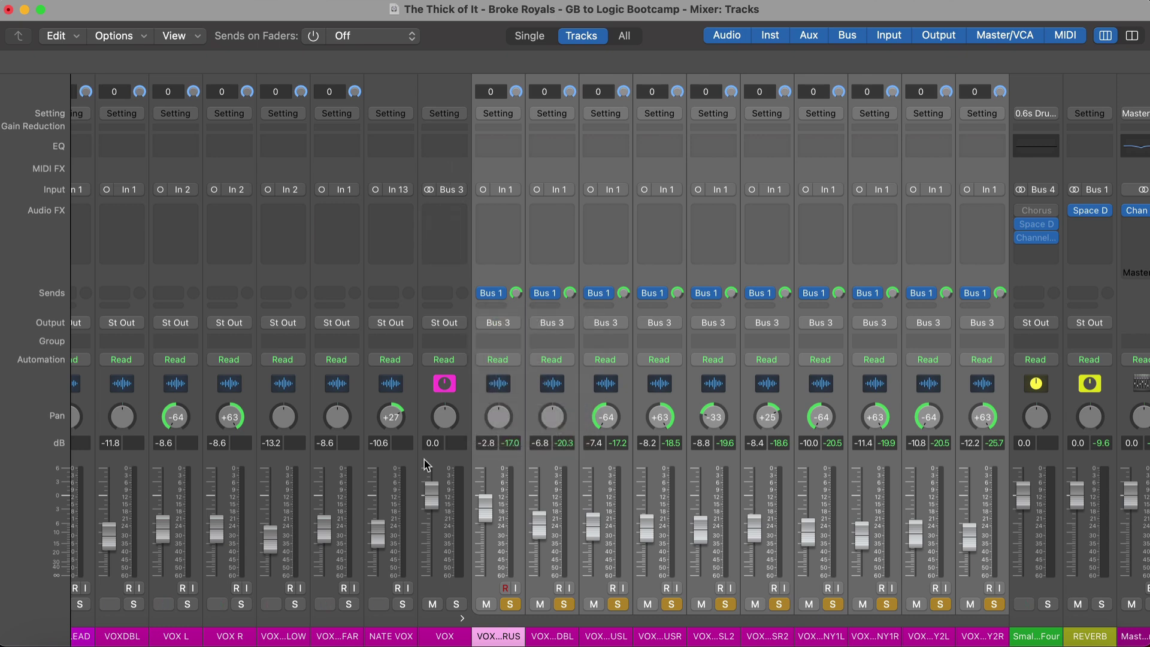
Step: Examine the input source of the VOX stack channel
{"action": "left_click", "coordinate": [455, 459]}
{"action": "left_click", "coordinate": [465, 188]}
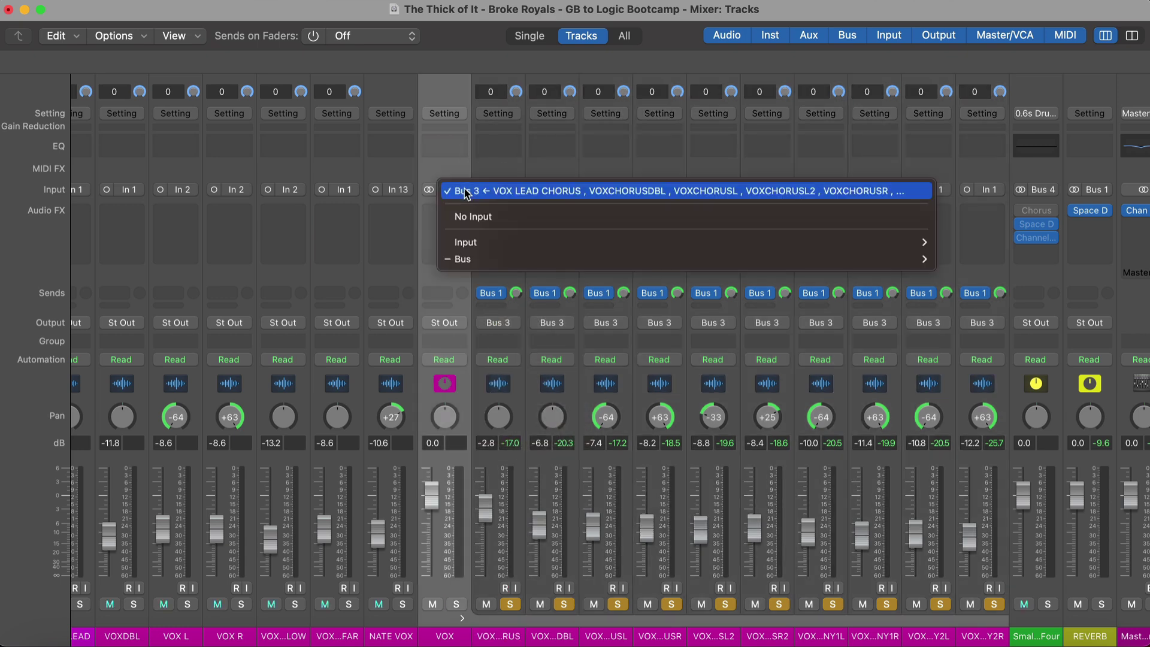
{"action": "left_click", "coordinate": [463, 187]}
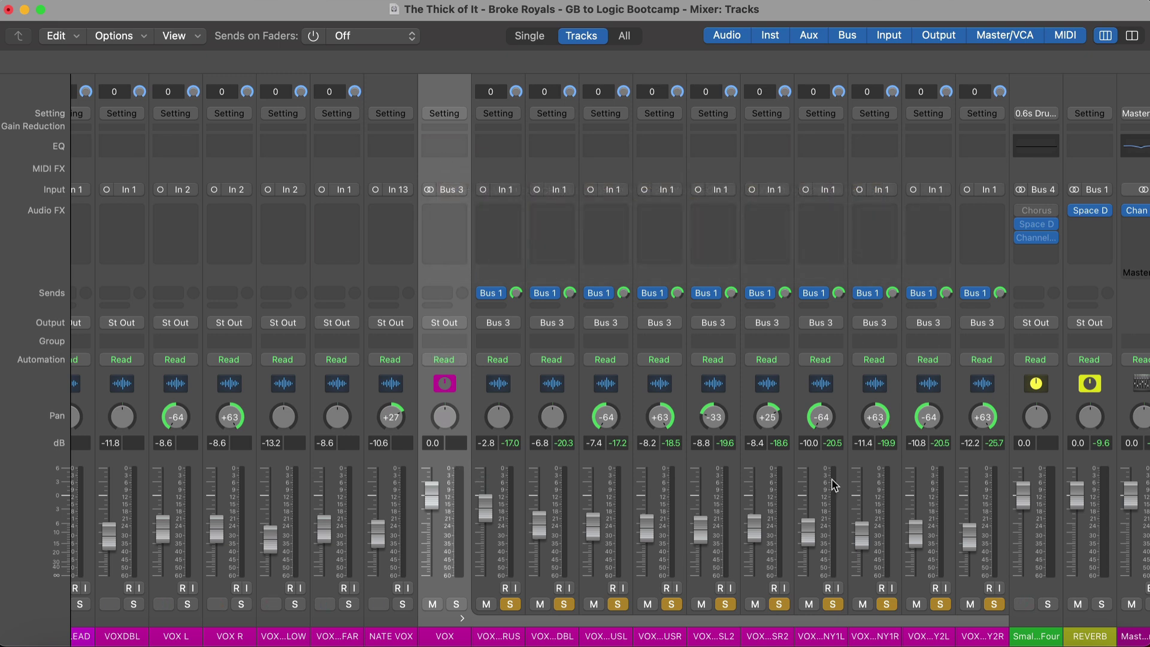
Step: Insert a Channel EQ on the VOX stack channel and start playback
{"action": "left_click", "coordinate": [460, 157]}
{"action": "left_click_drag", "start_coordinate": [496, 212], "coordinate": [351, 156]}
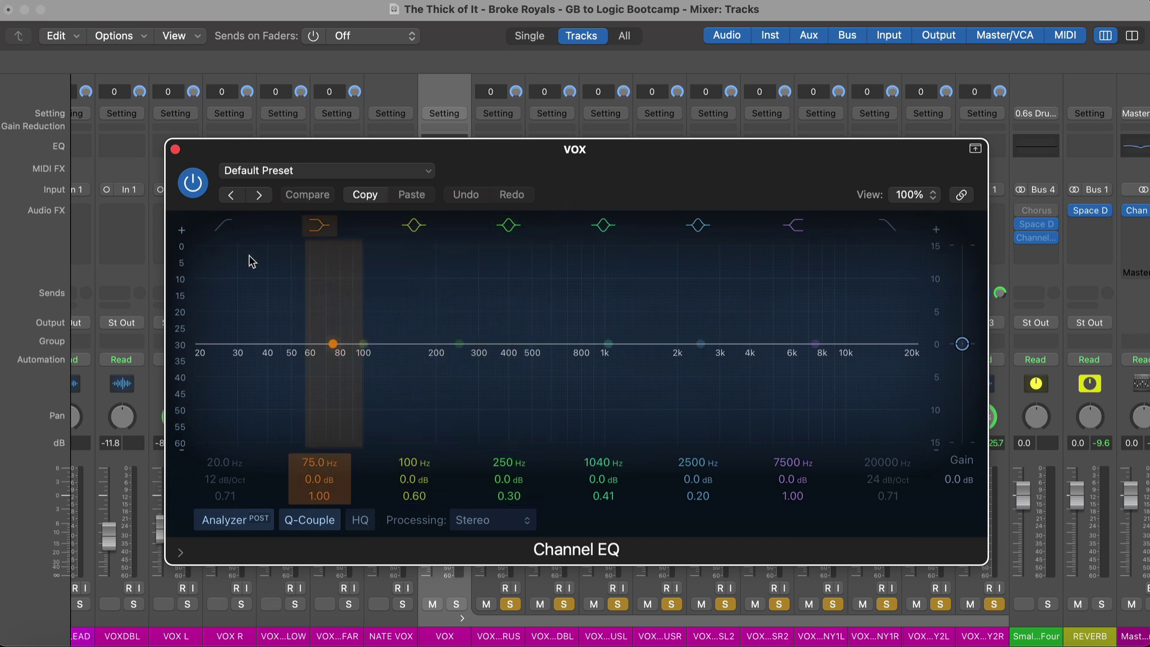
{"action": "key", "text": "space"}
Step: Shape the VOX EQ with -6.0 dB at 440 Hz, +4.6 dB at 2740 Hz and a +6.8 dB high shelf at 9150 Hz
{"action": "left_click_drag", "start_coordinate": [466, 351], "coordinate": [519, 397]}
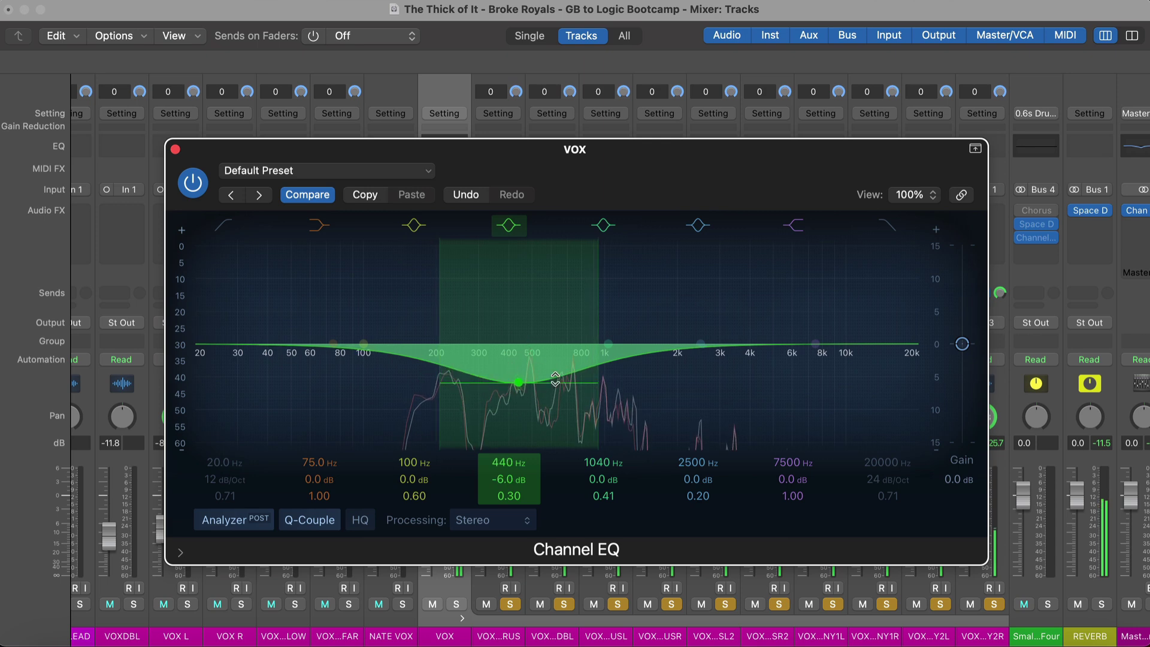
{"action": "left_click_drag", "start_coordinate": [719, 357], "coordinate": [747, 329]}
{"action": "left_click_drag", "start_coordinate": [833, 349], "coordinate": [850, 286]}
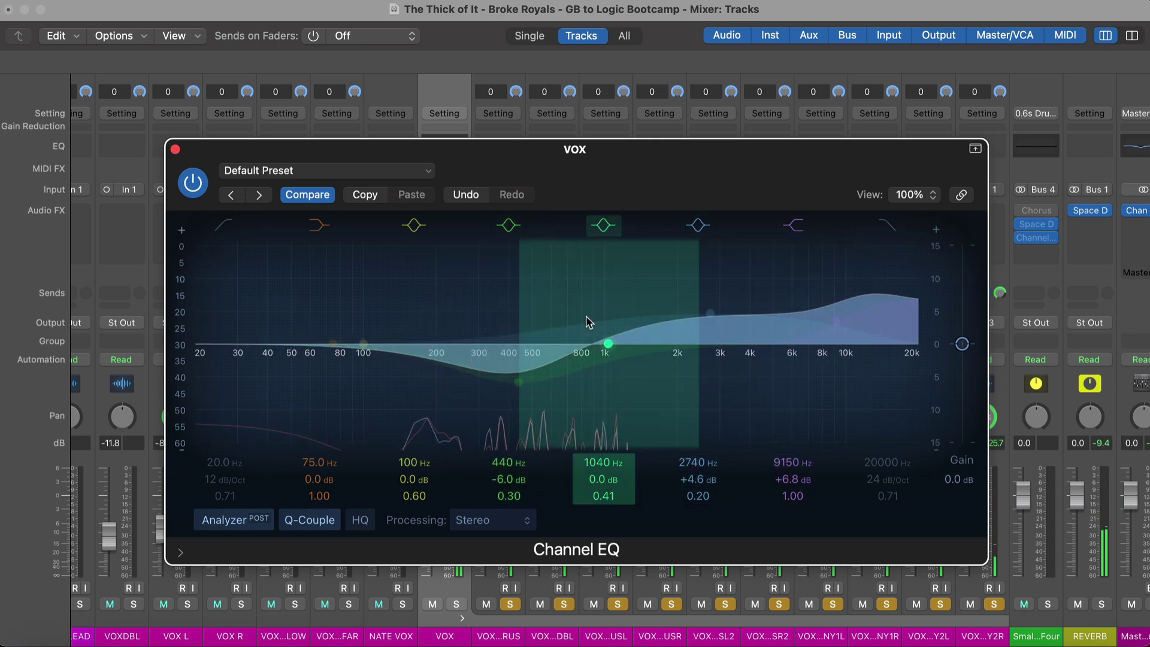
Step: Enable the VOX EQ's low-cut filter, set it to 109 Hz, and close the plug-in window
{"action": "left_click", "coordinate": [234, 235]}
{"action": "left_click_drag", "start_coordinate": [239, 326], "coordinate": [403, 321]}
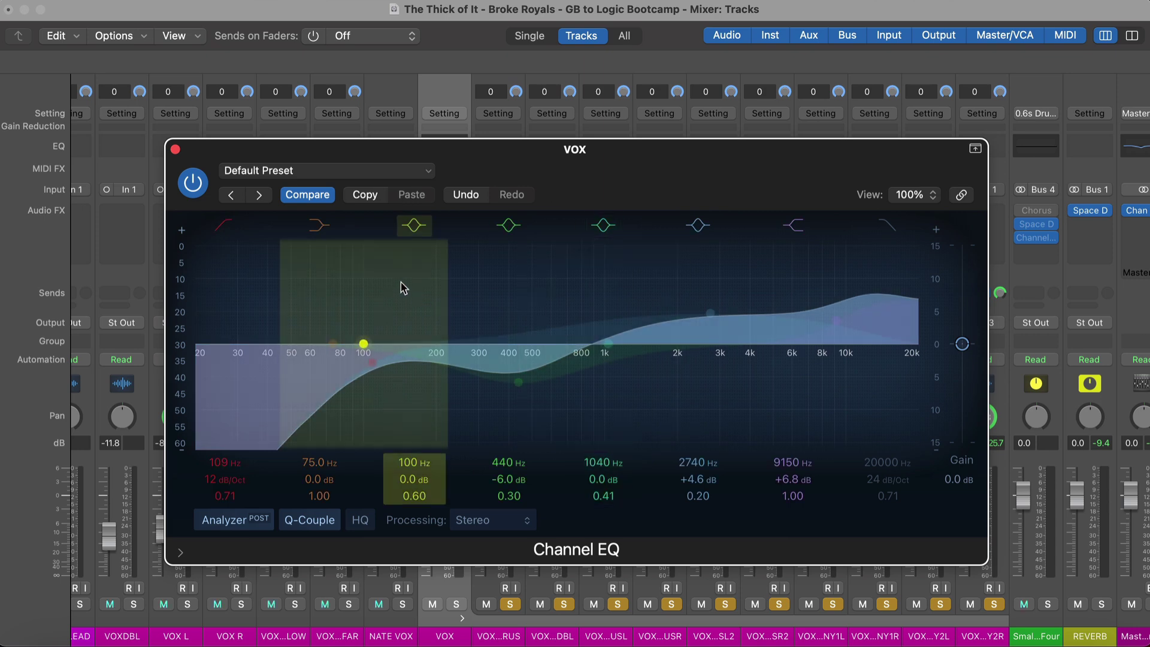
{"action": "left_click", "coordinate": [175, 149]}
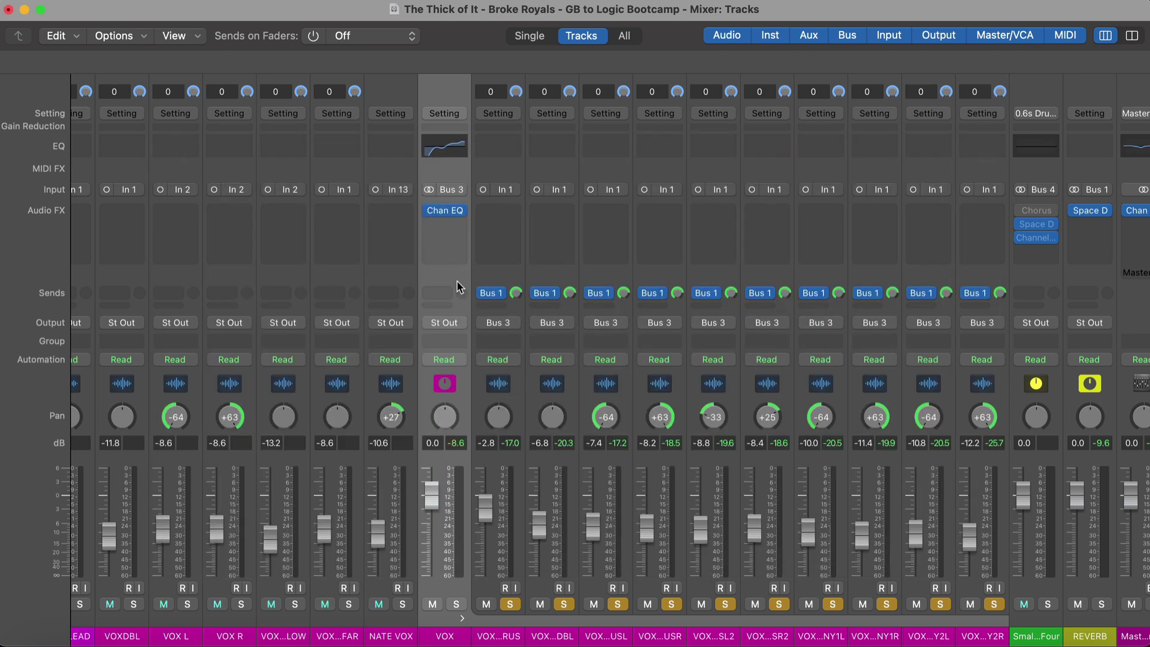
Step: Bypass the Bus 1 sends on all chorus and harmony vocal channels together, and select the VOX stack channel
{"action": "left_click", "coordinate": [492, 585]}
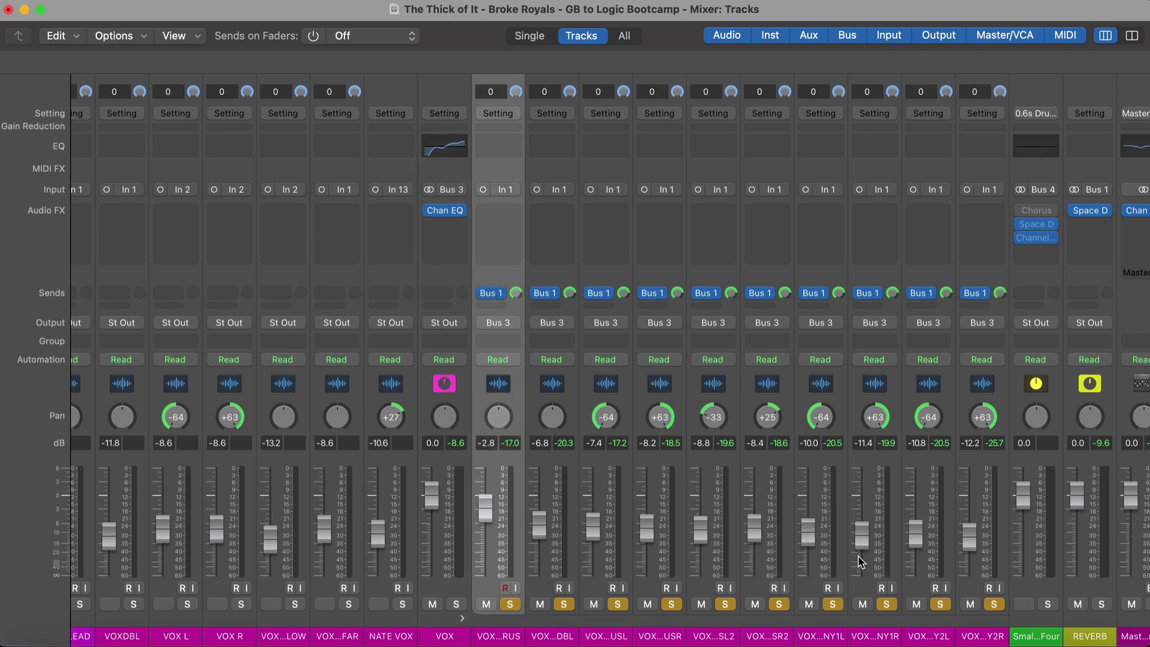
{"action": "left_click", "coordinate": [954, 589], "text": "shift"}
{"action": "left_click", "coordinate": [483, 293]}
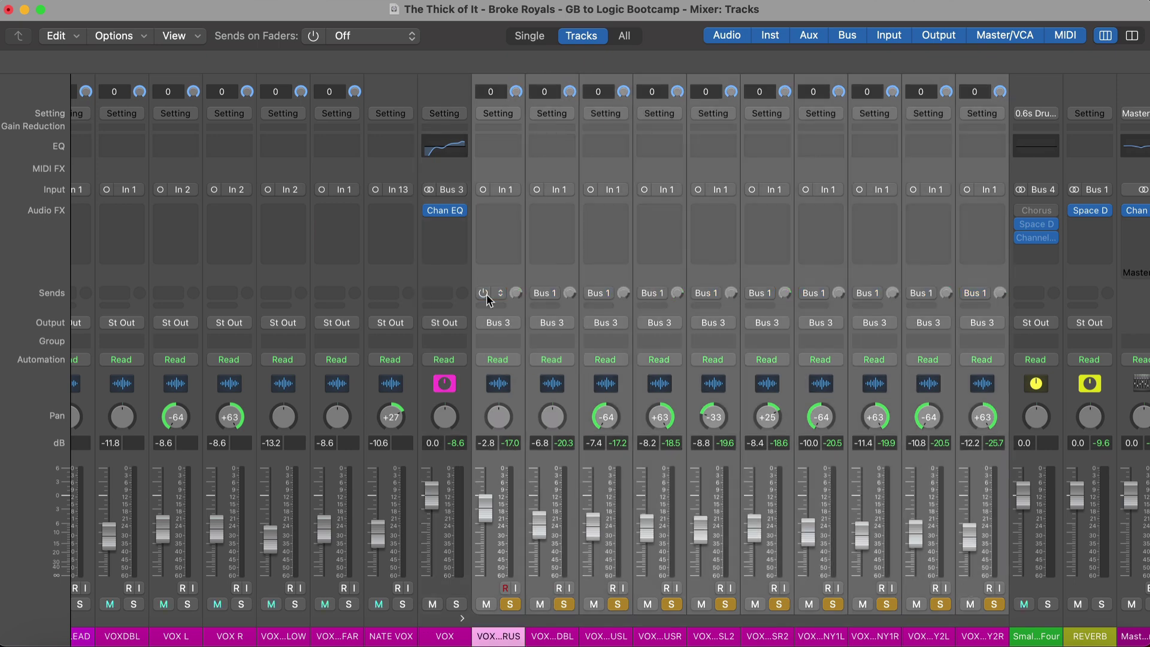
{"action": "left_click", "coordinate": [444, 283]}
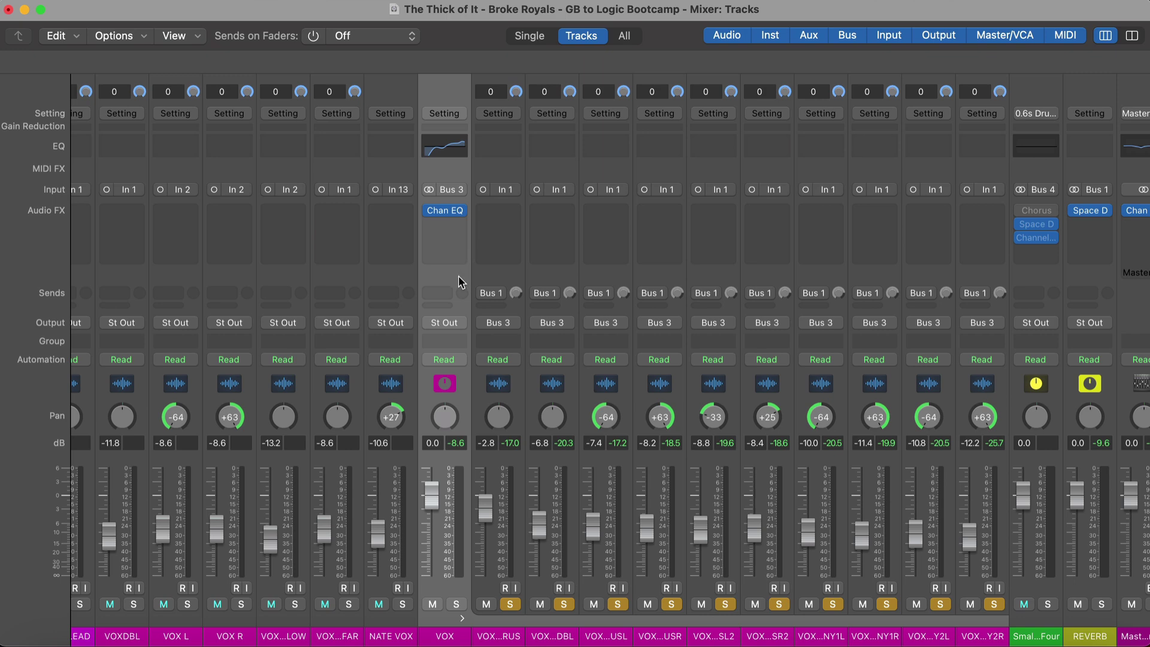
Step: Add a Bus 1 send to the VOX stack channel, raise its send level, and play the mix
{"action": "left_click", "coordinate": [437, 293]}
{"action": "mouse_move", "coordinate": [449, 318]}
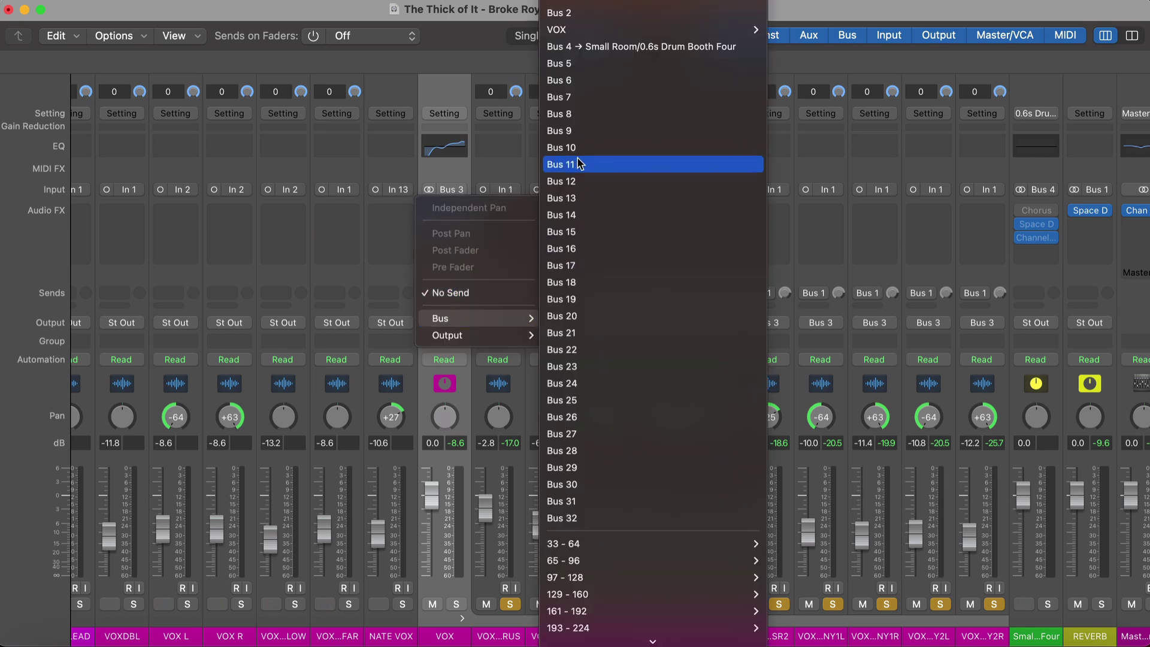
{"action": "key", "text": "Escape"}
{"action": "left_click_drag", "start_coordinate": [464, 296], "coordinate": [464, 278]}
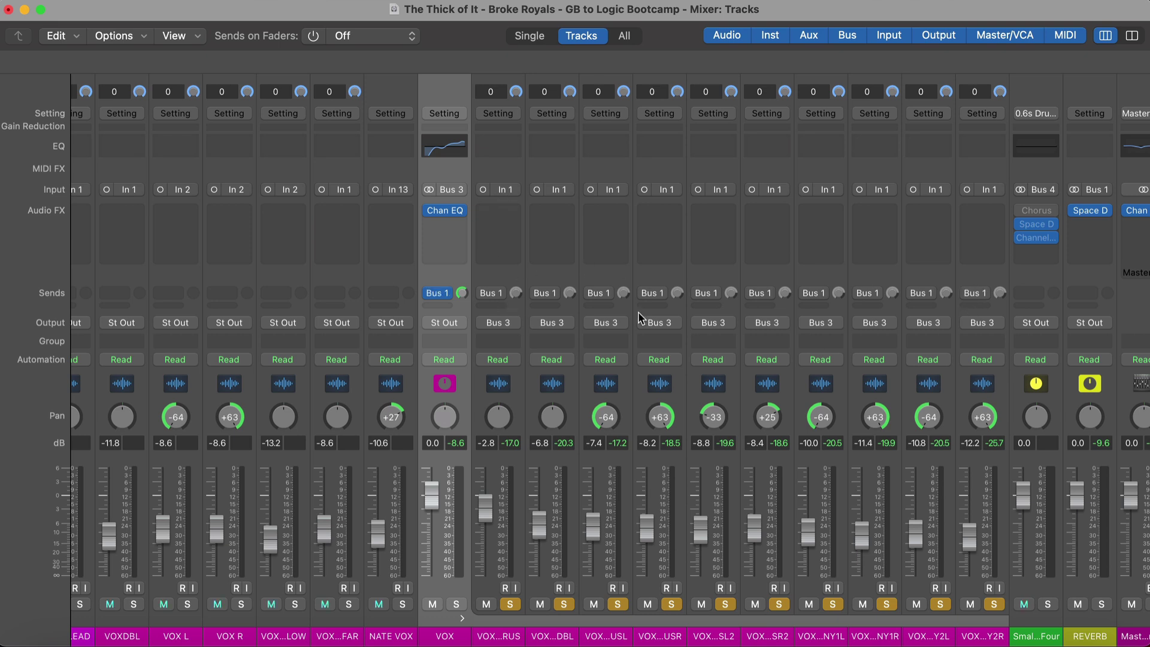
{"action": "key", "text": "space"}
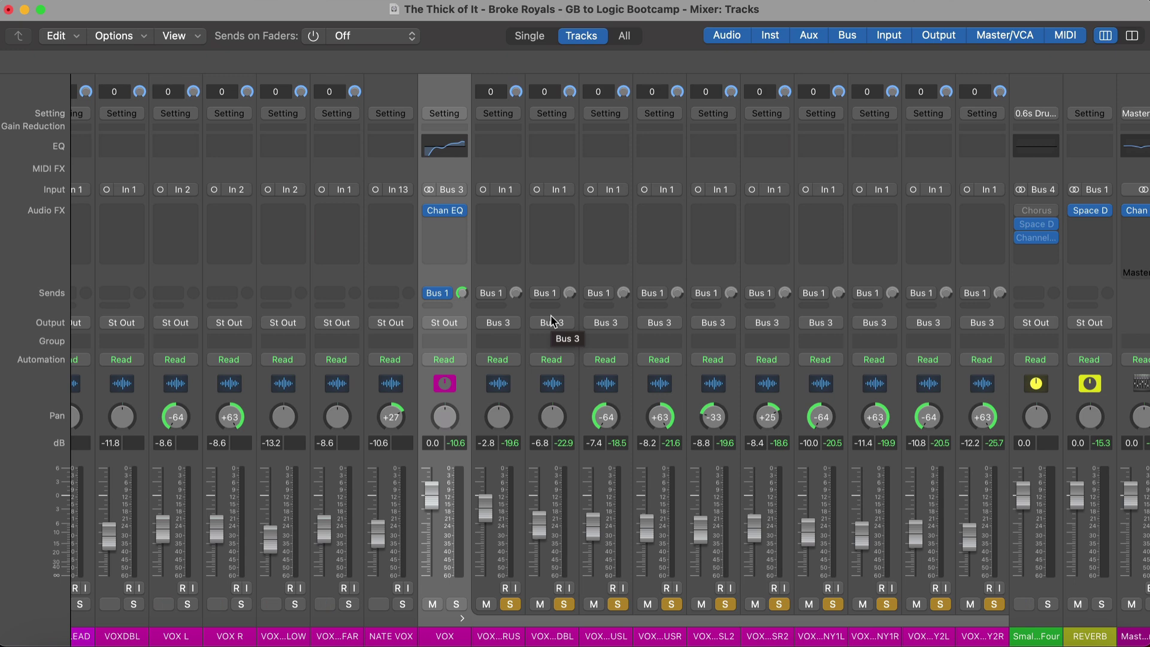
Step: Group the six guitar tracks, from NEW GTR CENTER INTRO AND BRIDGE to OLD GTR LEAD TAILS, into a summing stack named GTRS
{"action": "key", "text": "super+w"}
{"action": "scroll", "coordinate": [552, 322], "scroll_direction": "up", "scroll_amount": 20}
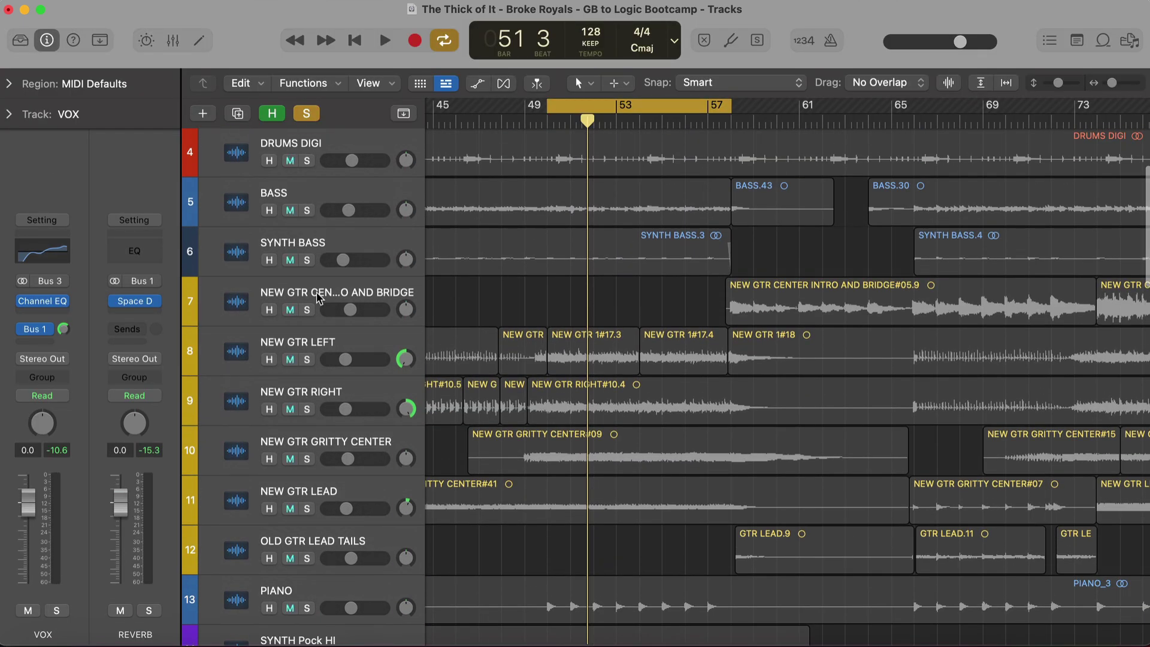
{"action": "left_click", "coordinate": [352, 303]}
{"action": "left_click", "coordinate": [334, 538], "text": "shift"}
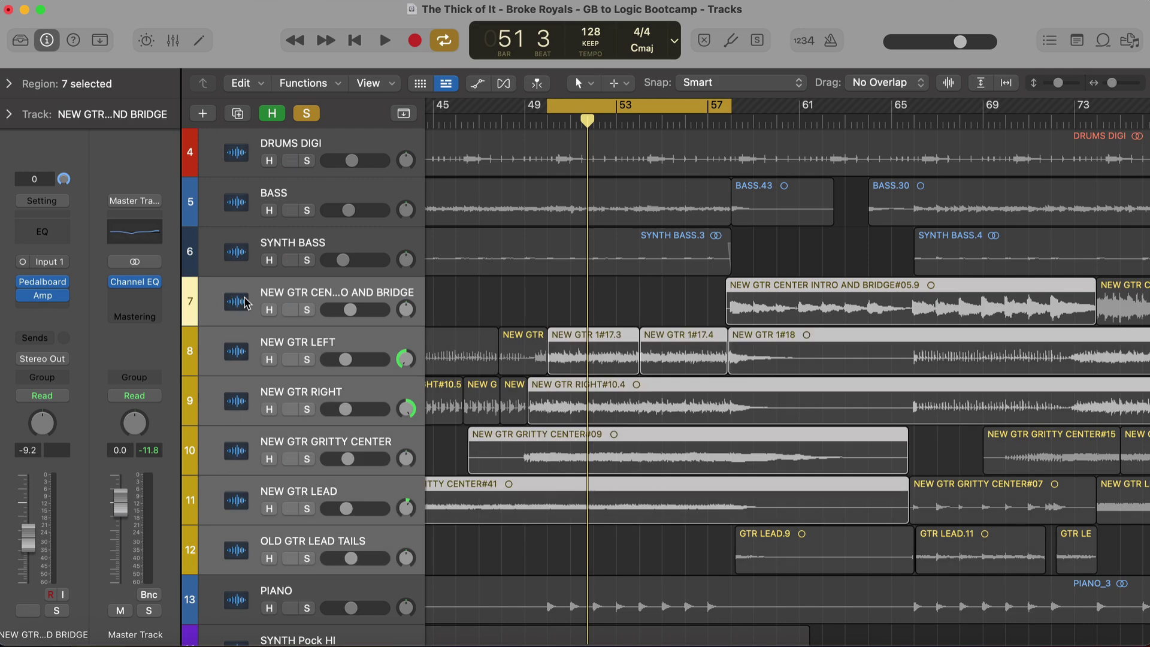
{"action": "key", "text": "shift+super+d"}
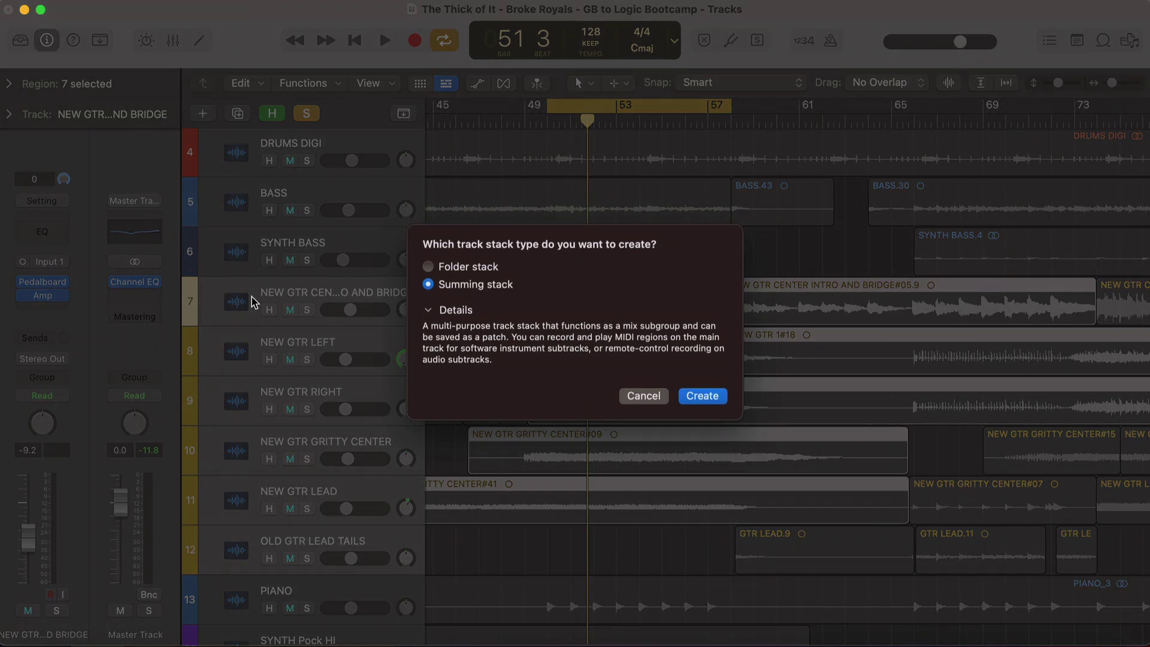
{"action": "key", "text": "Escape"}
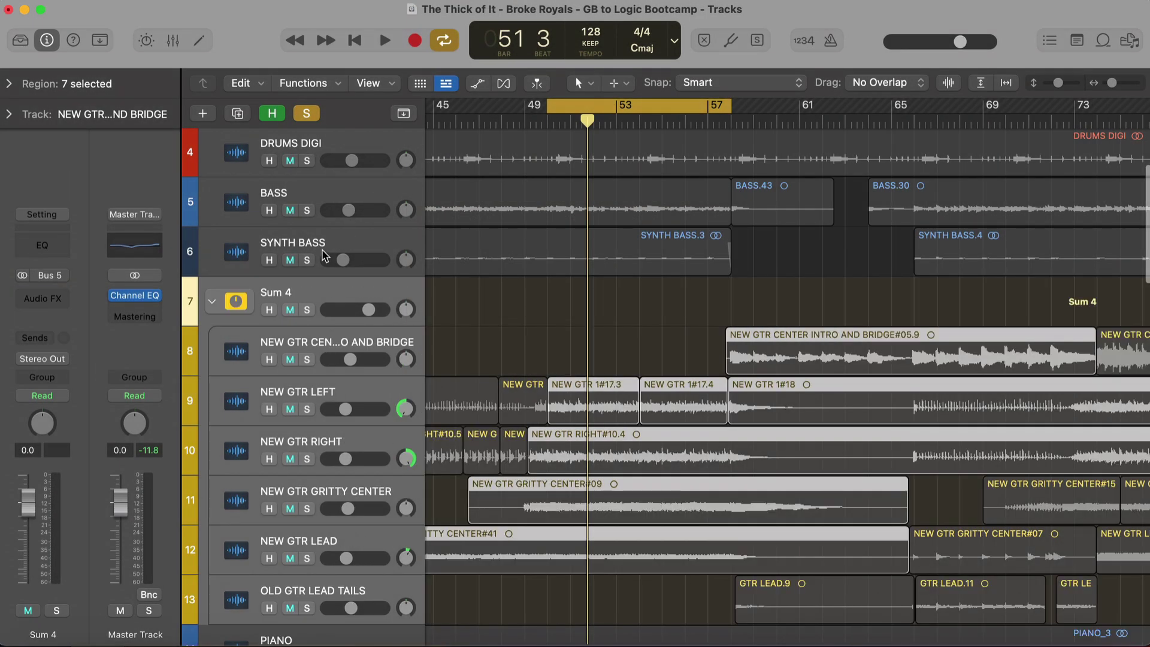
{"action": "type", "text": "GTRS"}
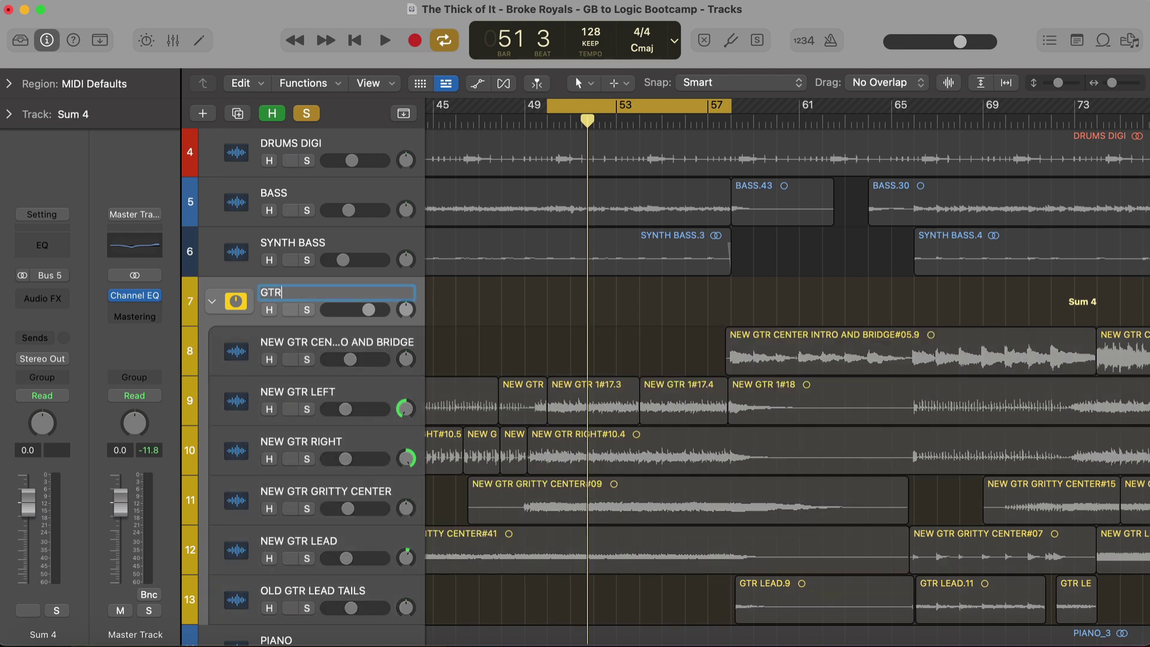
{"action": "key", "text": "Return"}
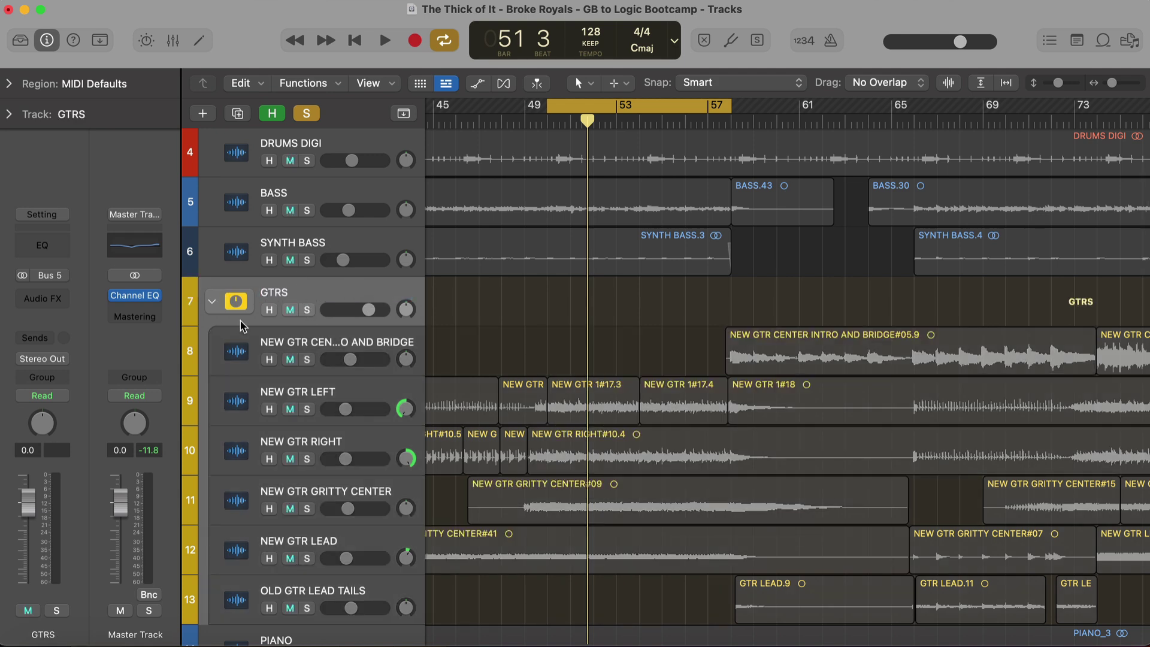
Step: Examine the output routing of the guitar subtracks and the input of the GTRS stack in the mixer
{"action": "key", "text": "super+2"}
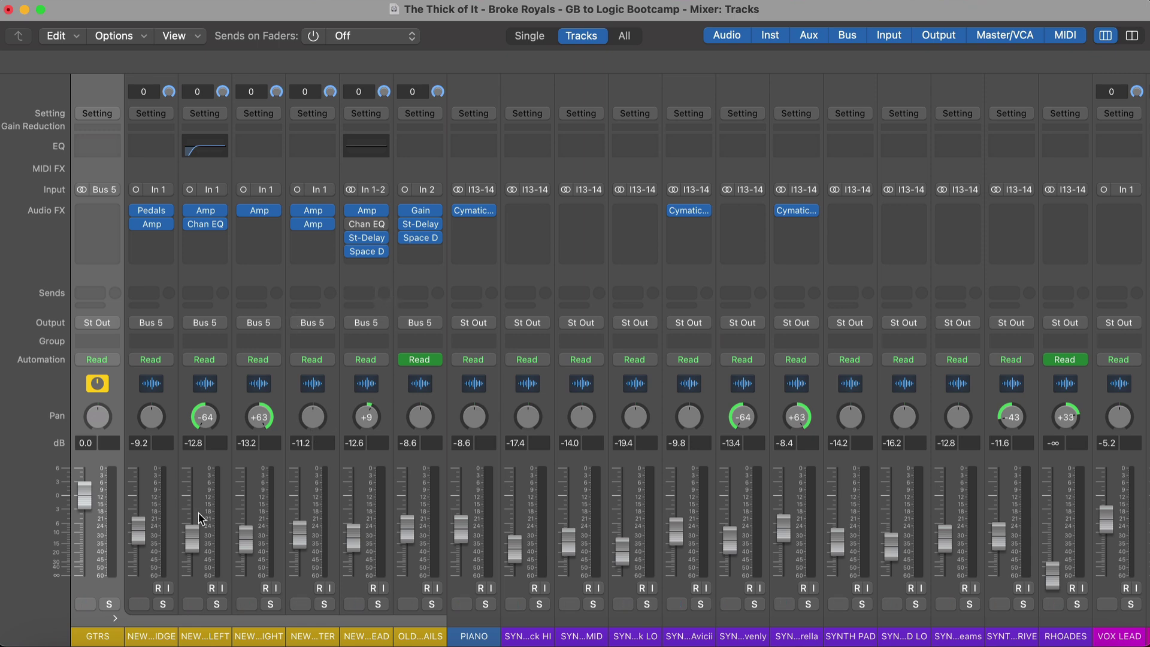
{"action": "left_click", "coordinate": [160, 574]}
{"action": "left_click", "coordinate": [427, 609], "text": "shift"}
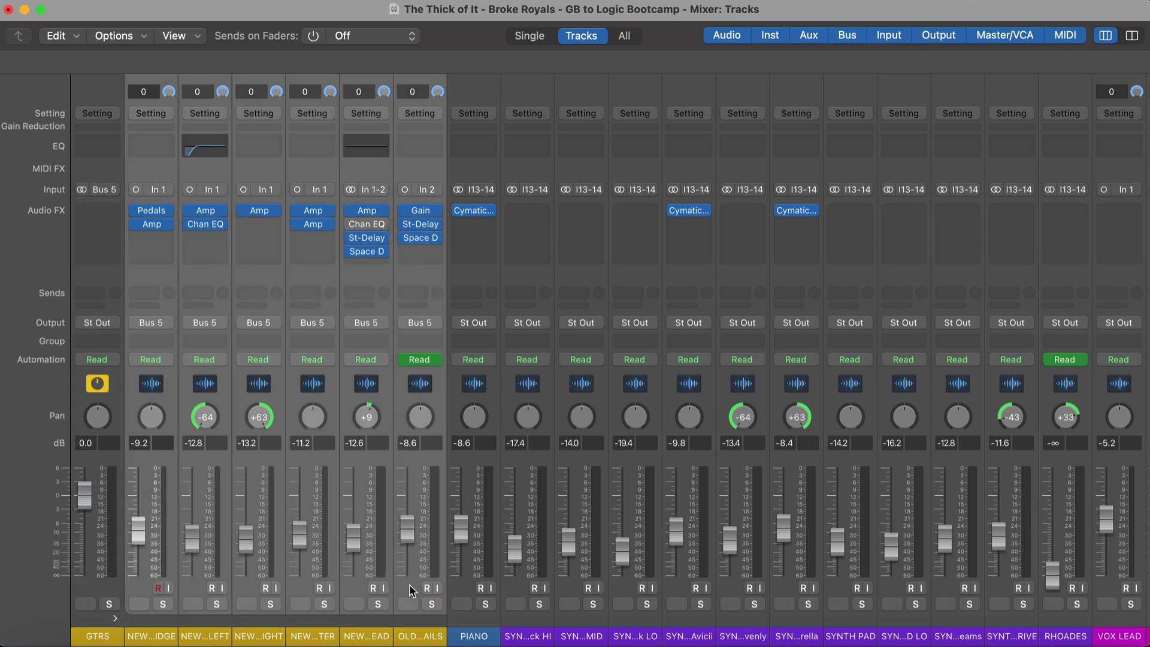
{"action": "scroll", "coordinate": [141, 196], "scroll_direction": "left", "scroll_amount": 2}
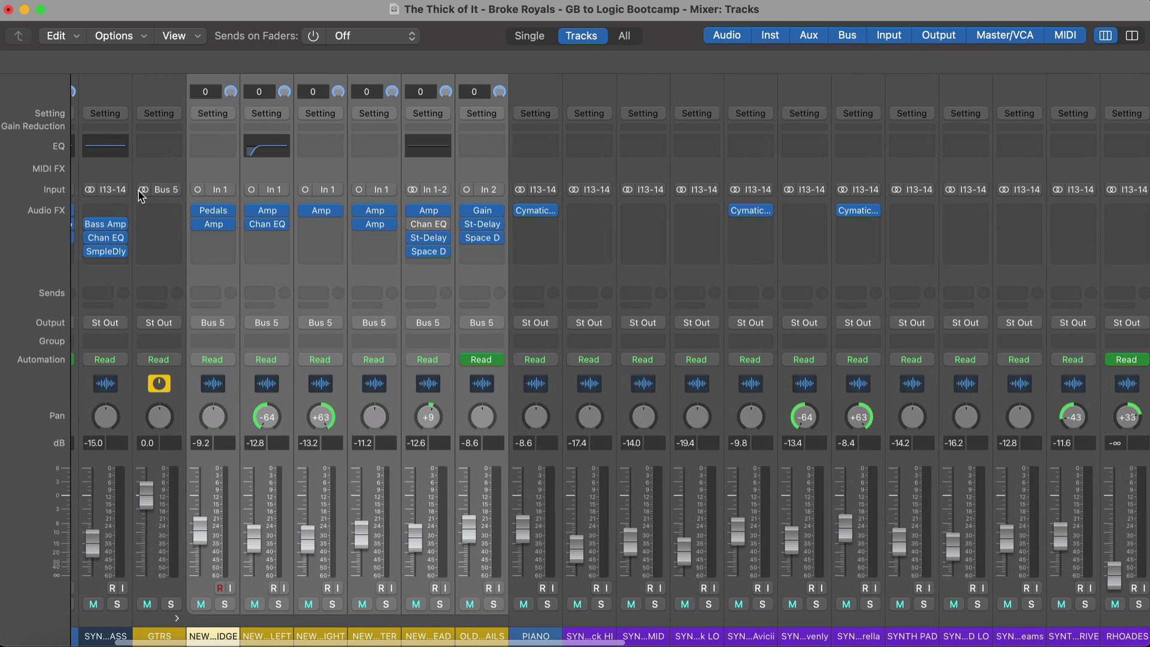
{"action": "left_click", "coordinate": [175, 190]}
{"action": "left_click", "coordinate": [176, 186]}
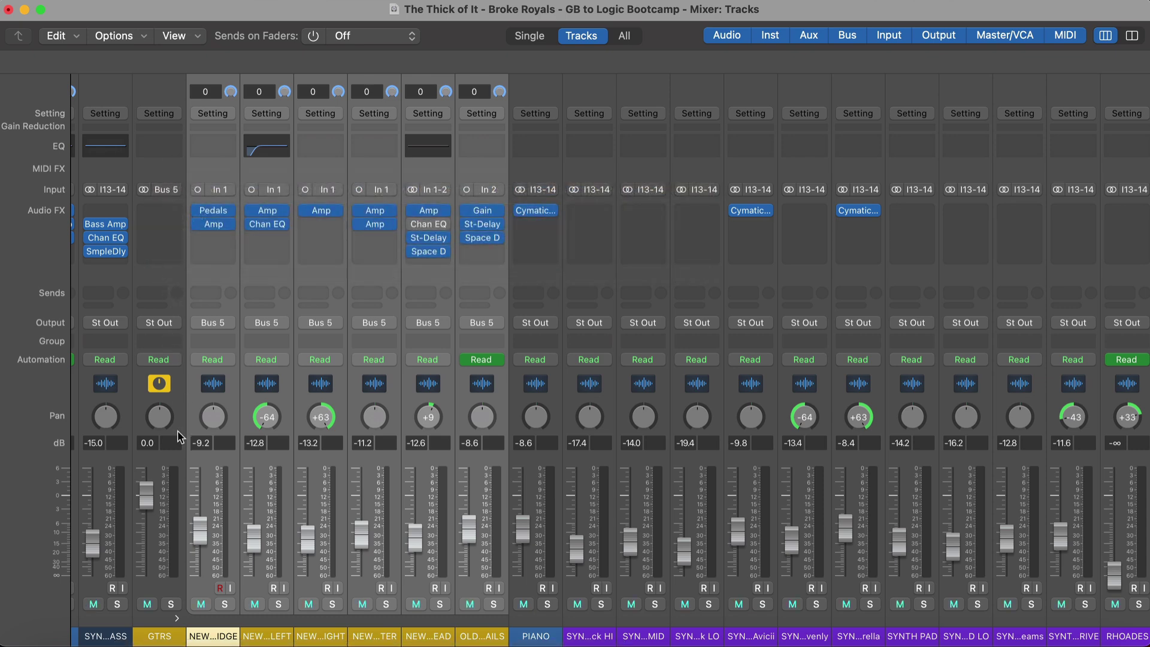
Step: Insert a Channel EQ on the GTRS stack channel and reposition its plug-in window
{"action": "left_click", "coordinate": [184, 411]}
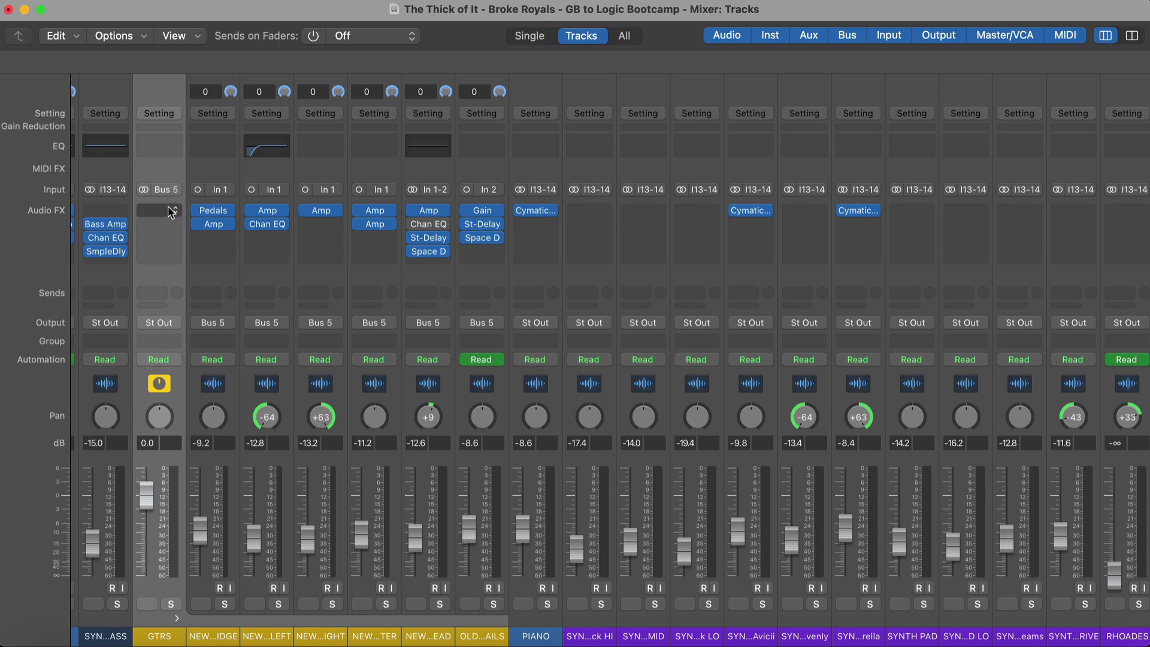
{"action": "left_click", "coordinate": [168, 154]}
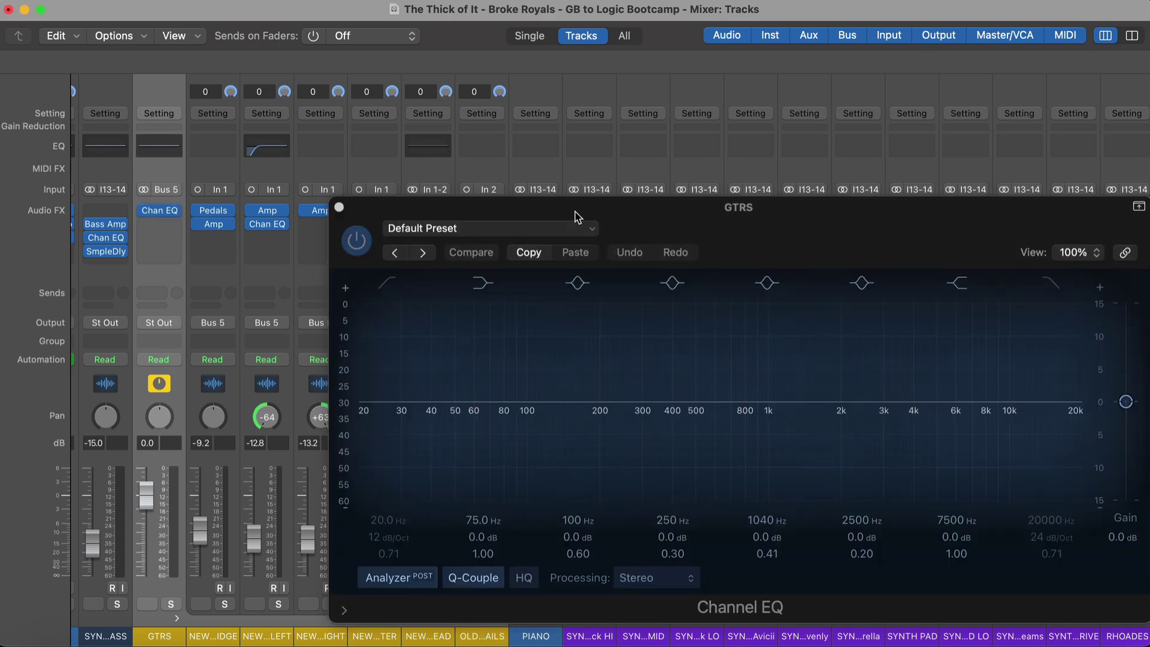
{"action": "left_click_drag", "start_coordinate": [584, 216], "coordinate": [337, 96]}
{"action": "left_click_drag", "start_coordinate": [439, 97], "coordinate": [583, 130]}
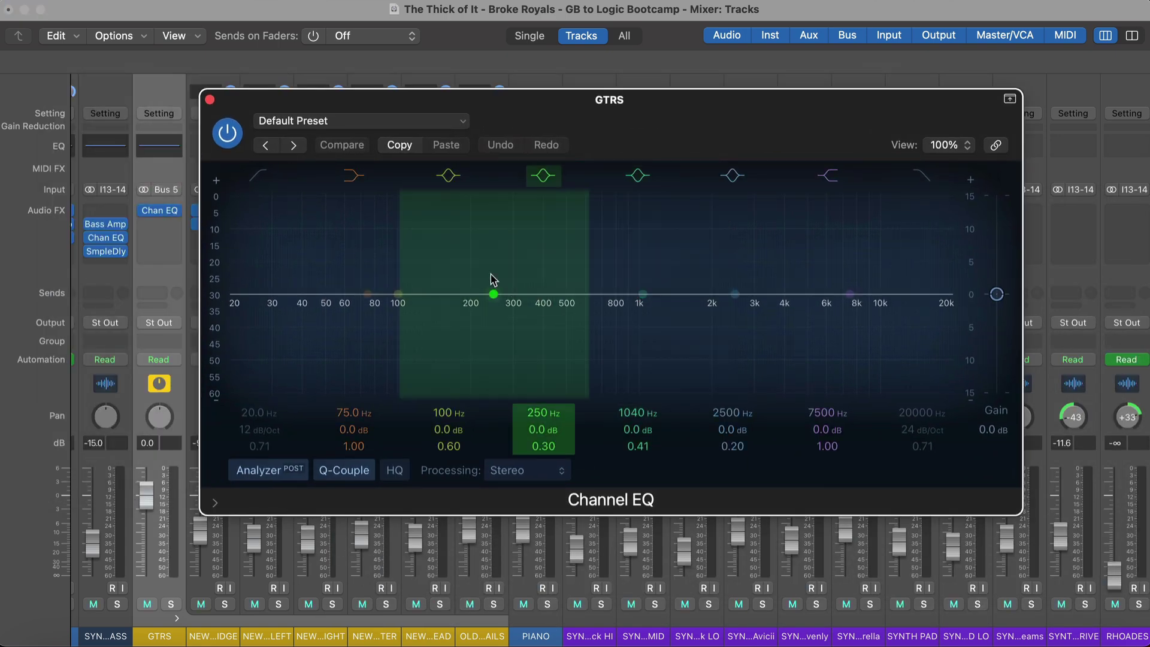
Step: Shape the GTRS EQ with +3.9 dB at 2000 Hz, +1.9 dB at 226 Hz, a 102 Hz low cut and a 7250 Hz high cut
{"action": "left_click_drag", "start_coordinate": [639, 308], "coordinate": [707, 282]}
{"action": "mouse_move", "coordinate": [489, 309]}
{"action": "left_mouse_down"}
{"action": "mouse_move", "coordinate": [477, 249]}
{"action": "mouse_move", "coordinate": [480, 298]}
{"action": "left_mouse_up"}
{"action": "left_click_drag", "start_coordinate": [570, 261], "coordinate": [551, 254]}
{"action": "left_click_drag", "start_coordinate": [246, 328], "coordinate": [416, 328]}
{"action": "left_click_drag", "start_coordinate": [923, 318], "coordinate": [824, 299]}
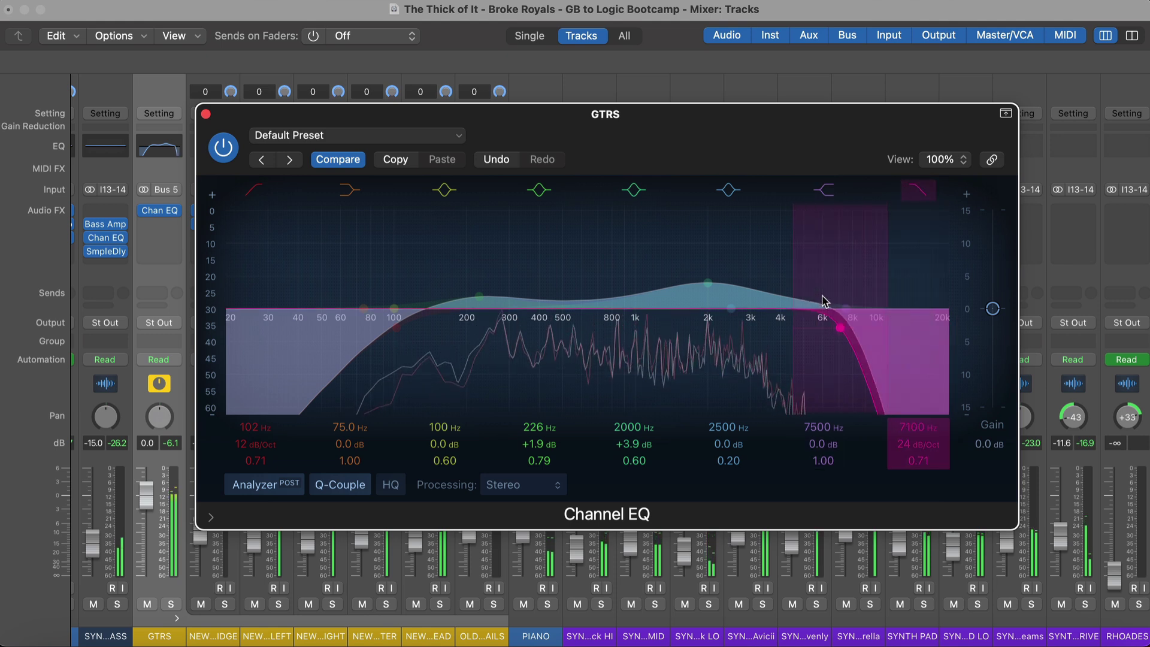
Step: Compare the soloed GTRS stack with its EQ bypassed and active, leave the EQ on, and close the plug-in window
{"action": "left_click", "coordinate": [224, 148]}
{"action": "left_click", "coordinate": [226, 148]}
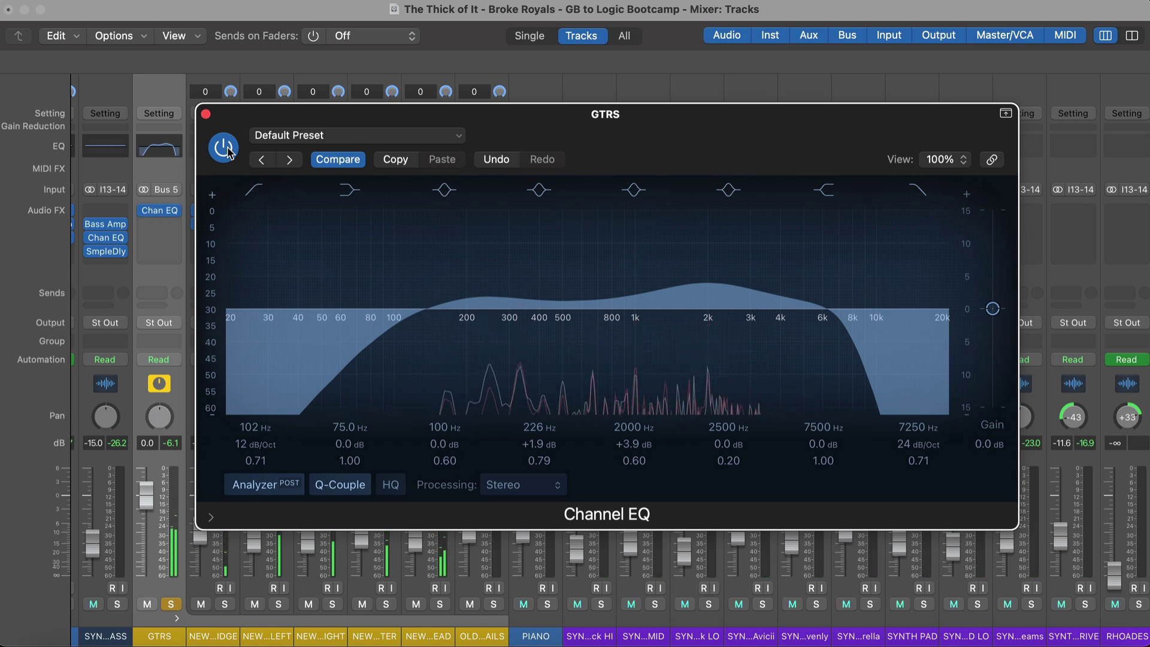
{"action": "left_click", "coordinate": [225, 147]}
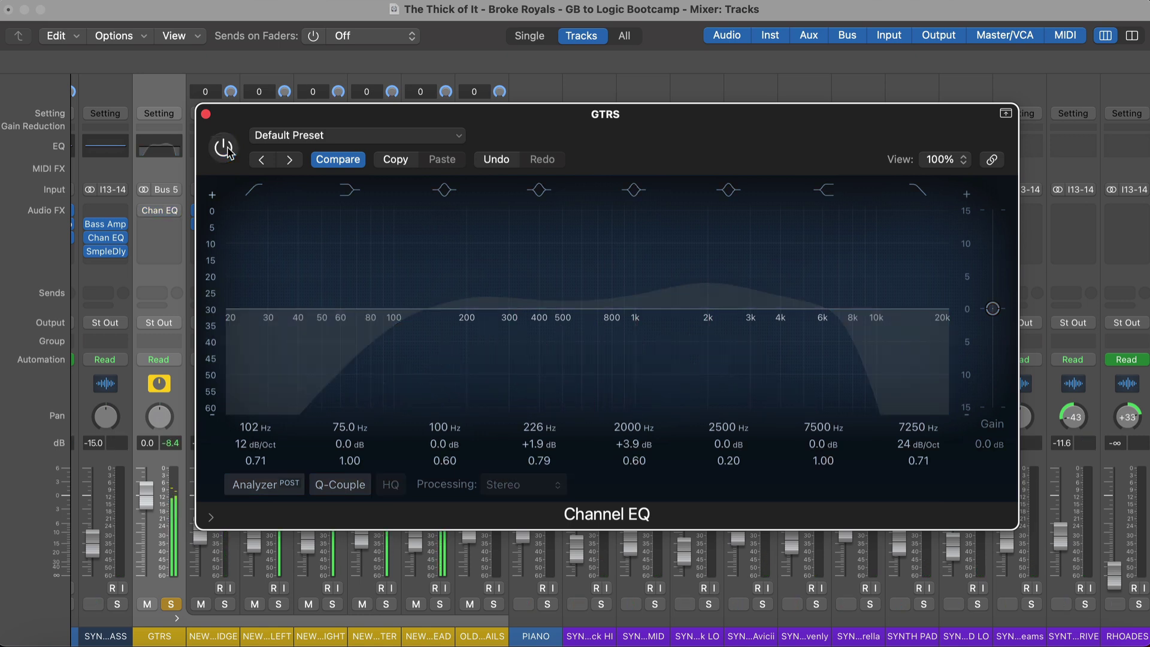
{"action": "left_click", "coordinate": [226, 150]}
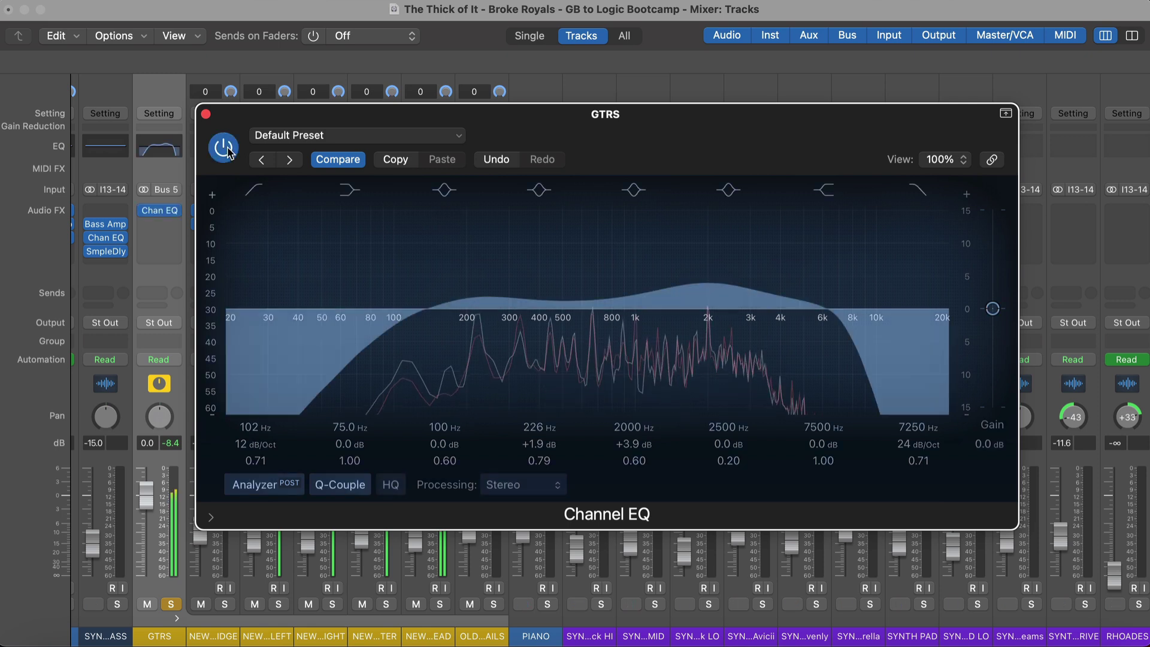
{"action": "left_click", "coordinate": [226, 150]}
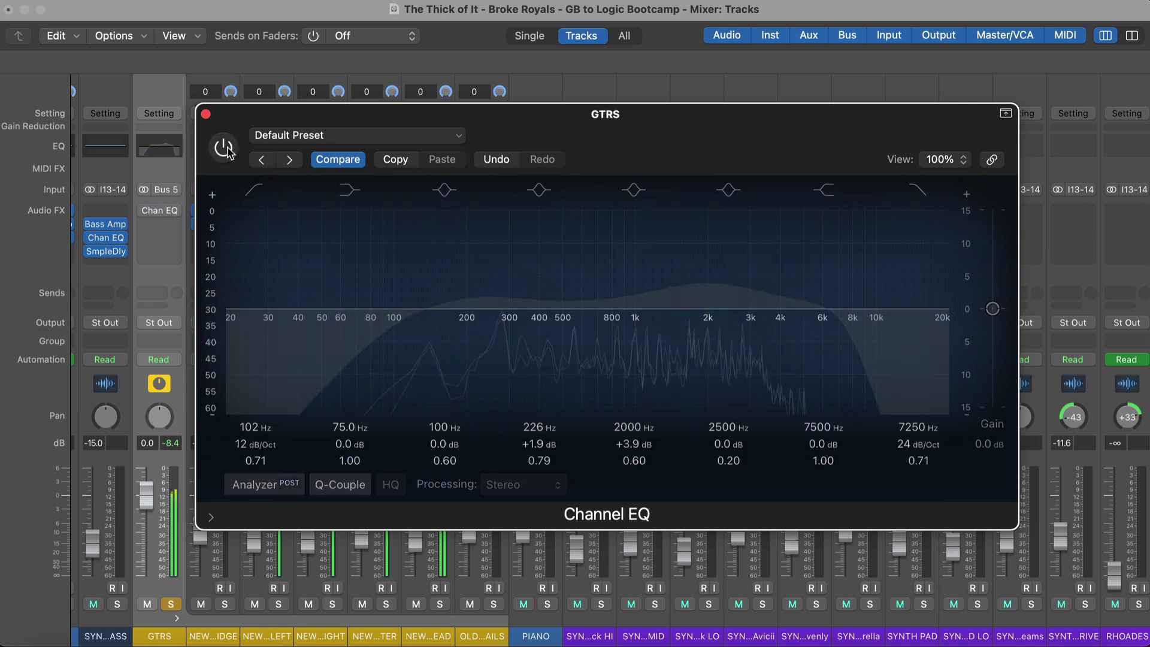
{"action": "left_click", "coordinate": [227, 149]}
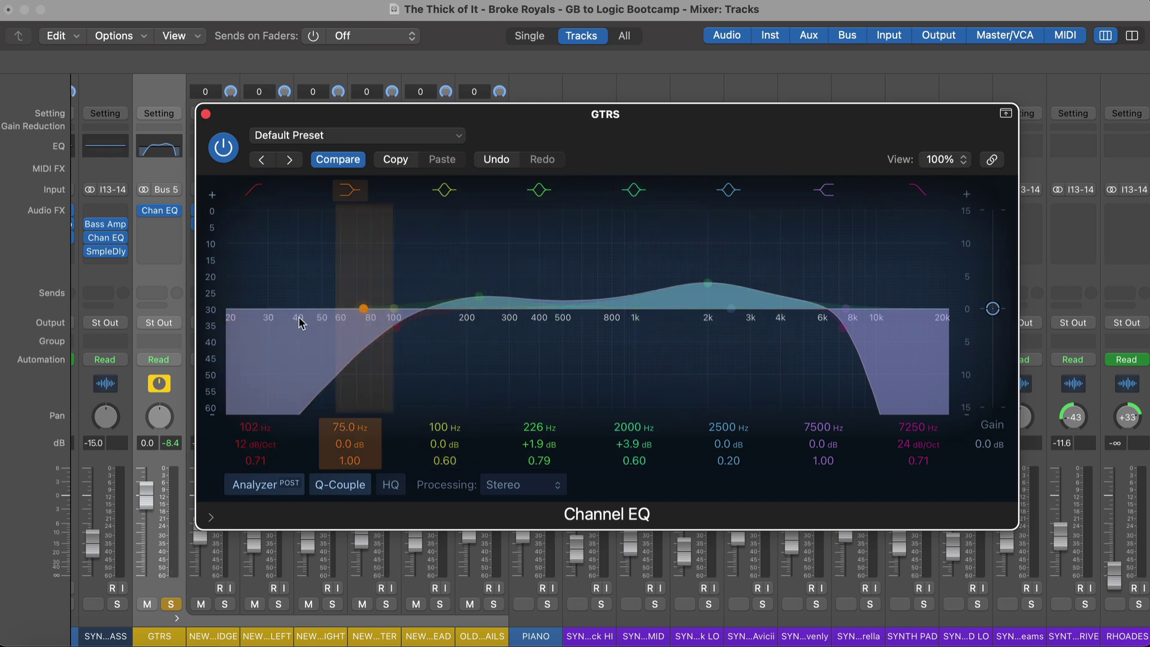
{"action": "left_click", "coordinate": [207, 113]}
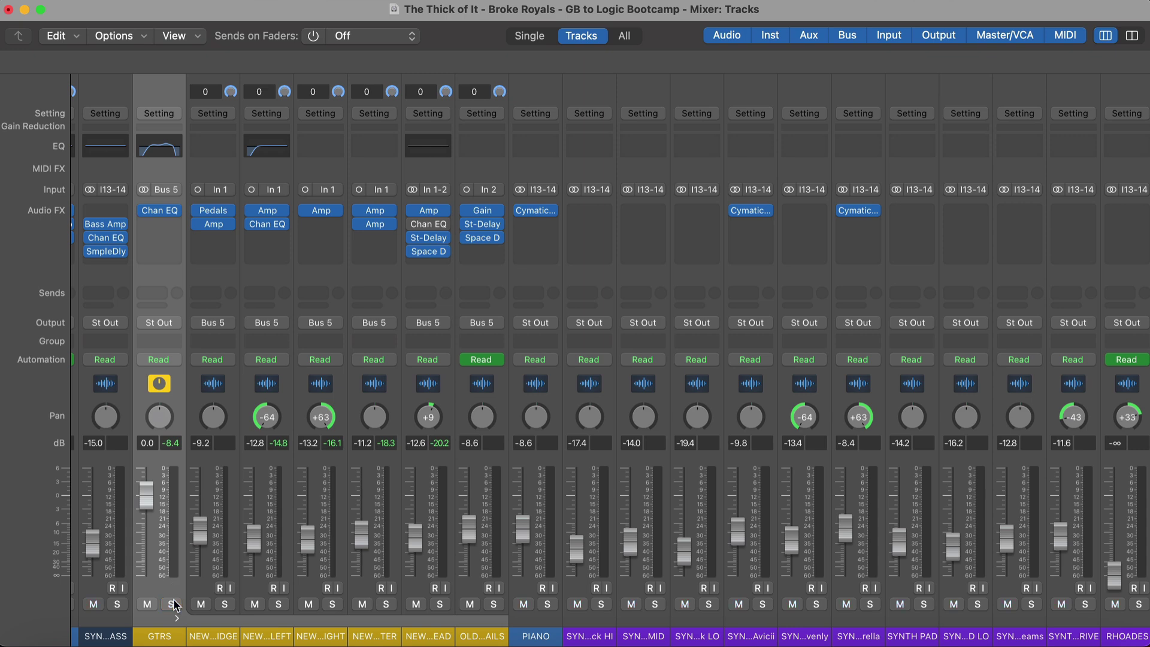
Step: Return to the track arrangement and collapse the GTRS stack
{"action": "key", "text": "super+2"}
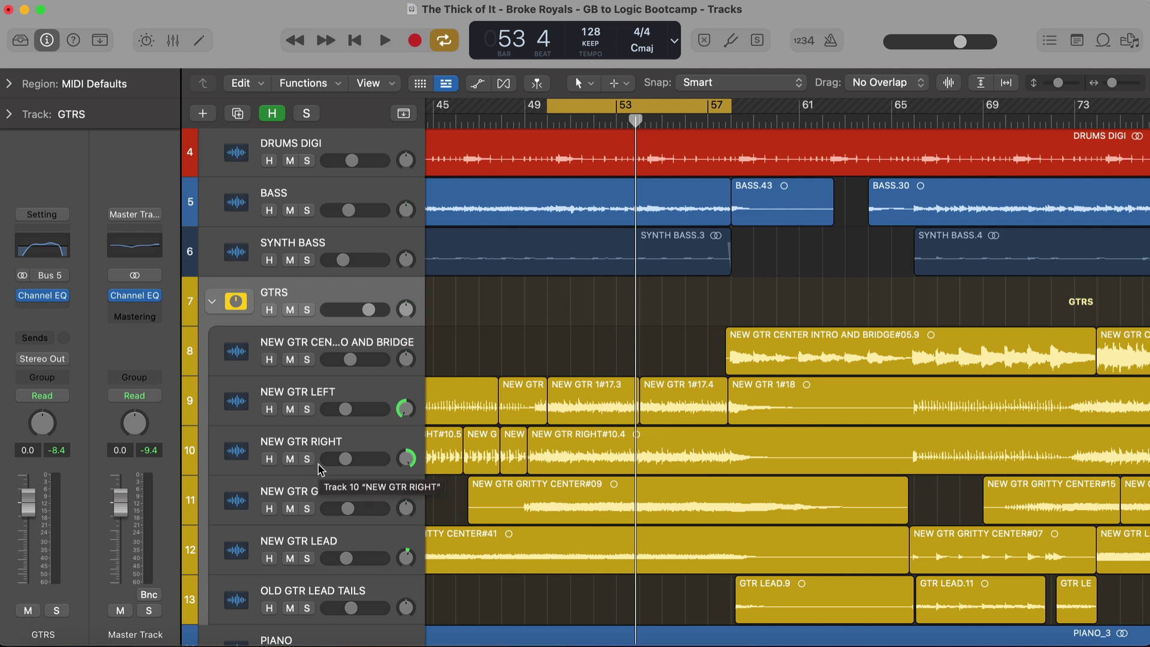
{"action": "scroll", "coordinate": [314, 347], "scroll_direction": "down", "scroll_amount": 1}
{"action": "scroll", "coordinate": [315, 348], "scroll_direction": "left", "scroll_amount": 1}
{"action": "scroll", "coordinate": [315, 347], "scroll_direction": "down", "scroll_amount": 2}
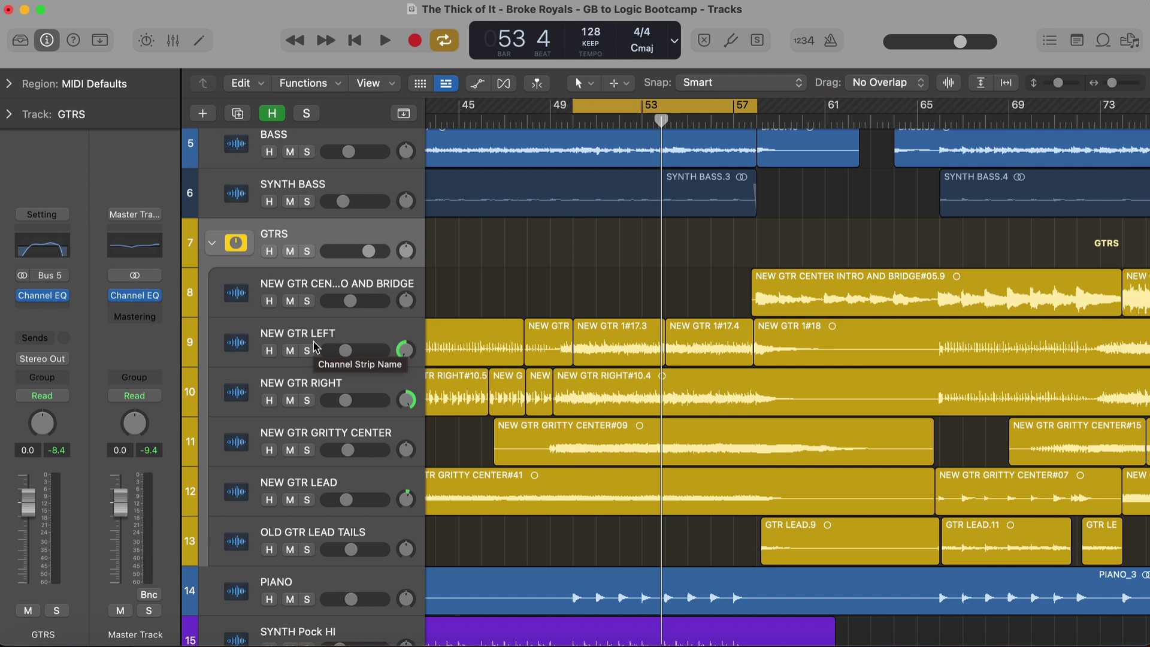
{"action": "left_click", "coordinate": [212, 245]}
{"action": "scroll", "coordinate": [347, 245], "scroll_direction": "down", "scroll_amount": 1}
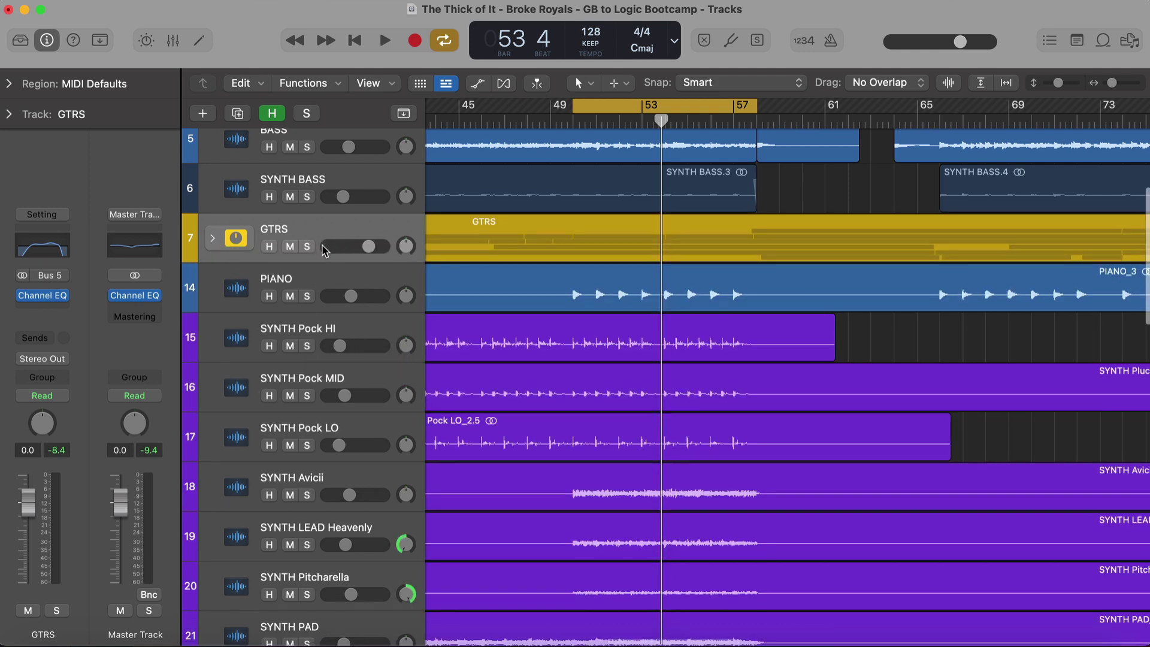
Step: Group the piano and synth tracks, from PIANO to RHOADES, into a summing stack
{"action": "scroll", "coordinate": [359, 252], "scroll_direction": "down", "scroll_amount": 2}
{"action": "left_click", "coordinate": [315, 267]}
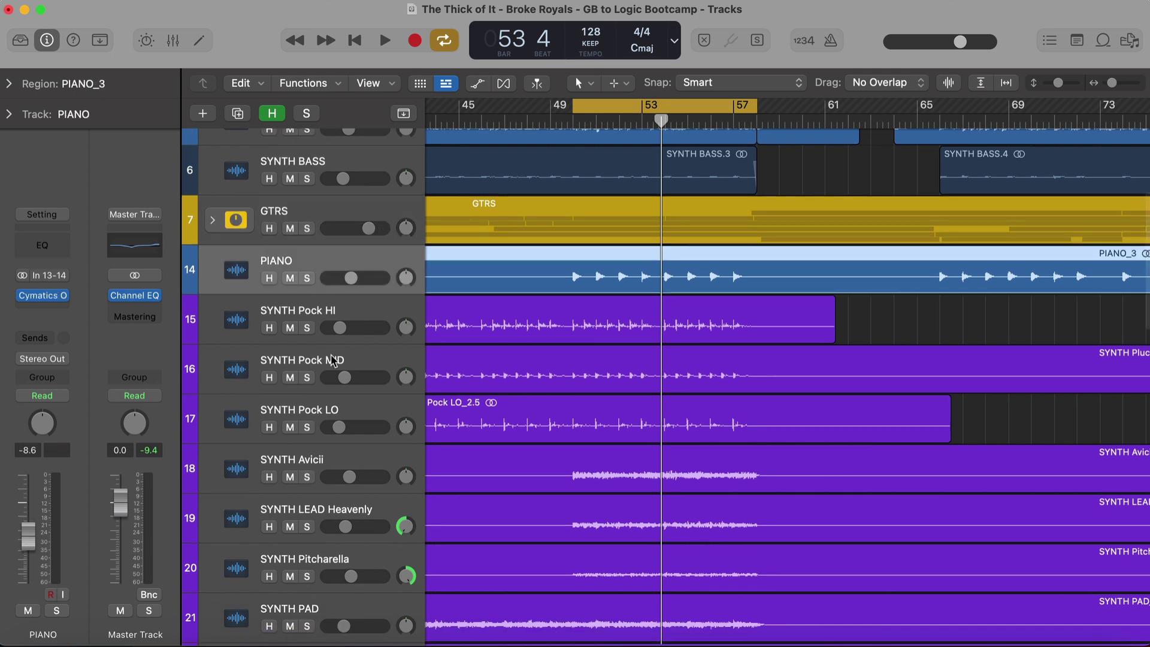
{"action": "scroll", "coordinate": [334, 362], "scroll_direction": "down", "scroll_amount": 15}
{"action": "key", "text": "super+a"}
{"action": "scroll", "coordinate": [333, 380], "scroll_direction": "up", "scroll_amount": 6}
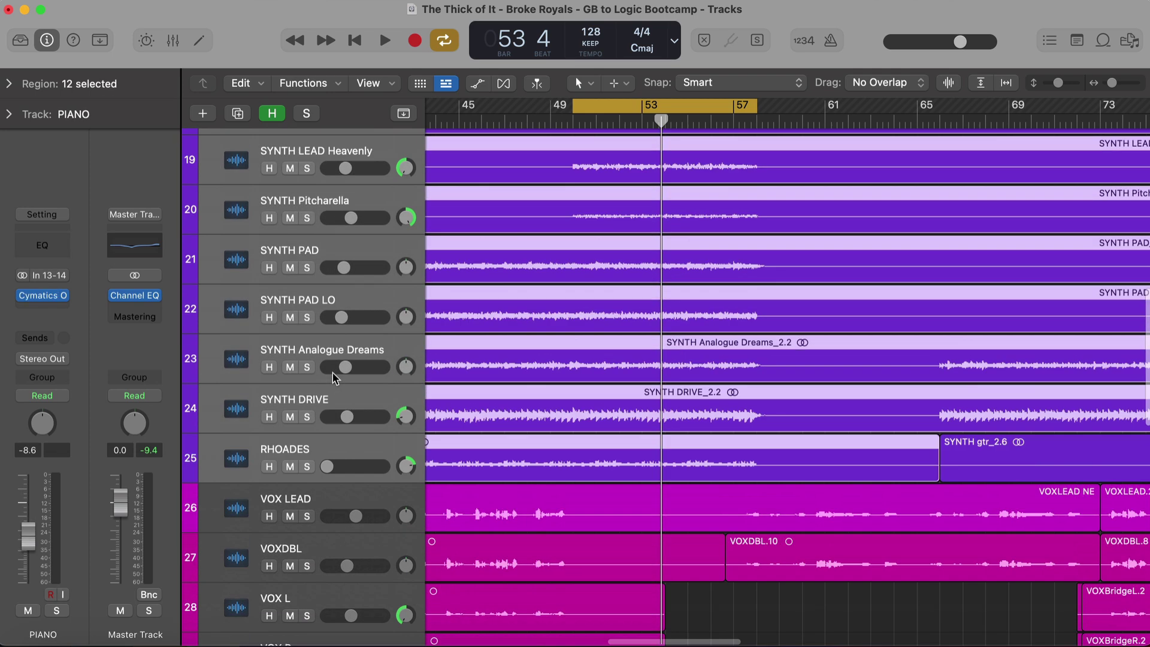
{"action": "key", "text": "shift+super+d"}
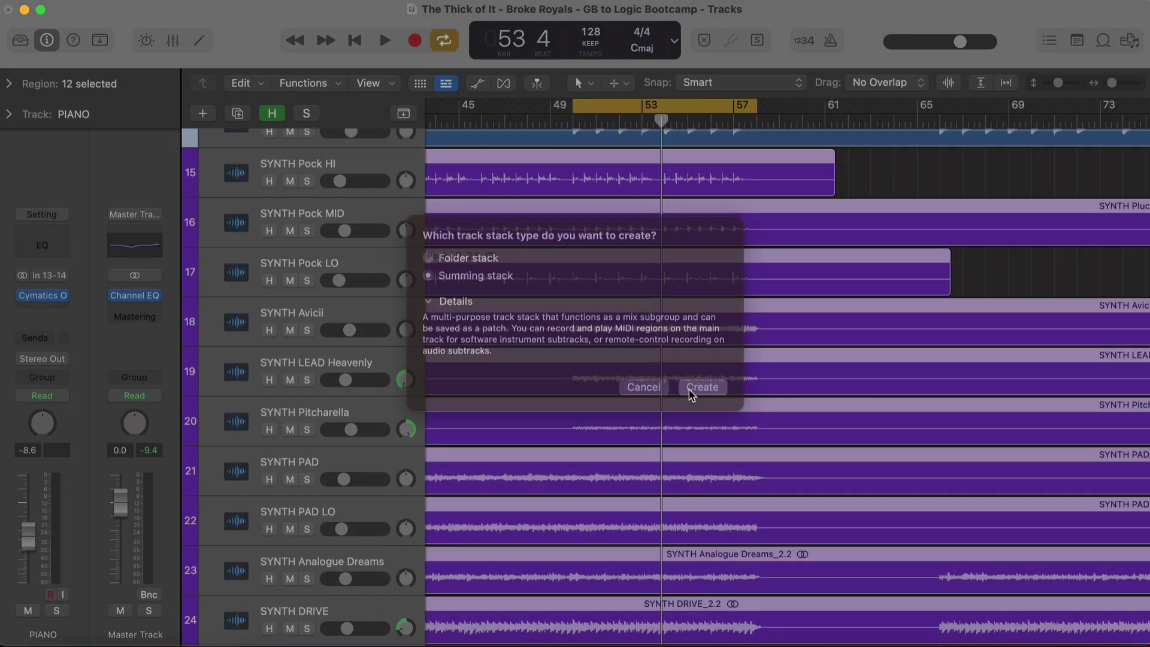
{"action": "left_click", "coordinate": [695, 392]}
Step: Rename the piano and synth stack to KEYS and collapse it
{"action": "scroll", "coordinate": [344, 244], "scroll_direction": "up", "scroll_amount": 2}
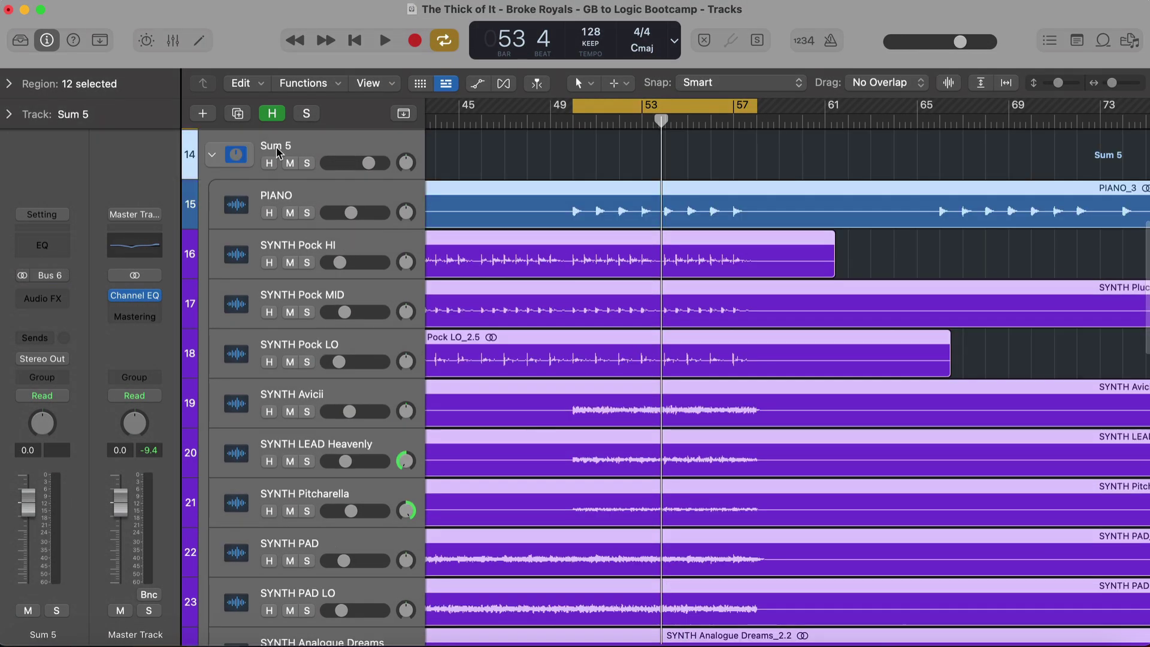
{"action": "double_click", "coordinate": [277, 147]}
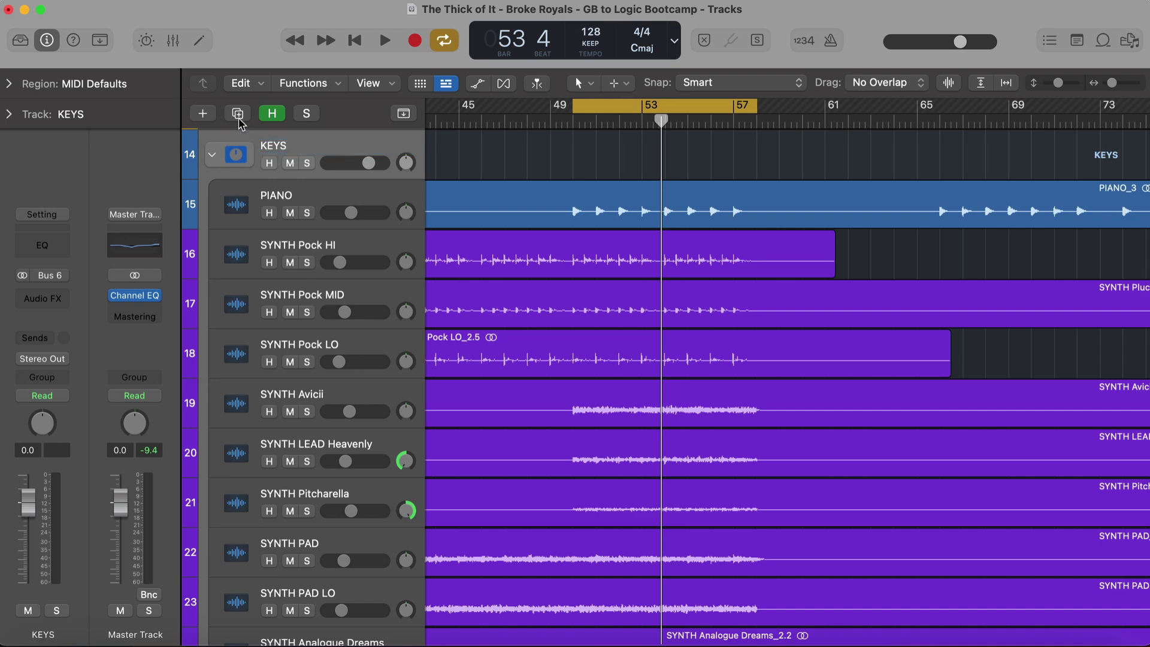
{"action": "left_click", "coordinate": [213, 158]}
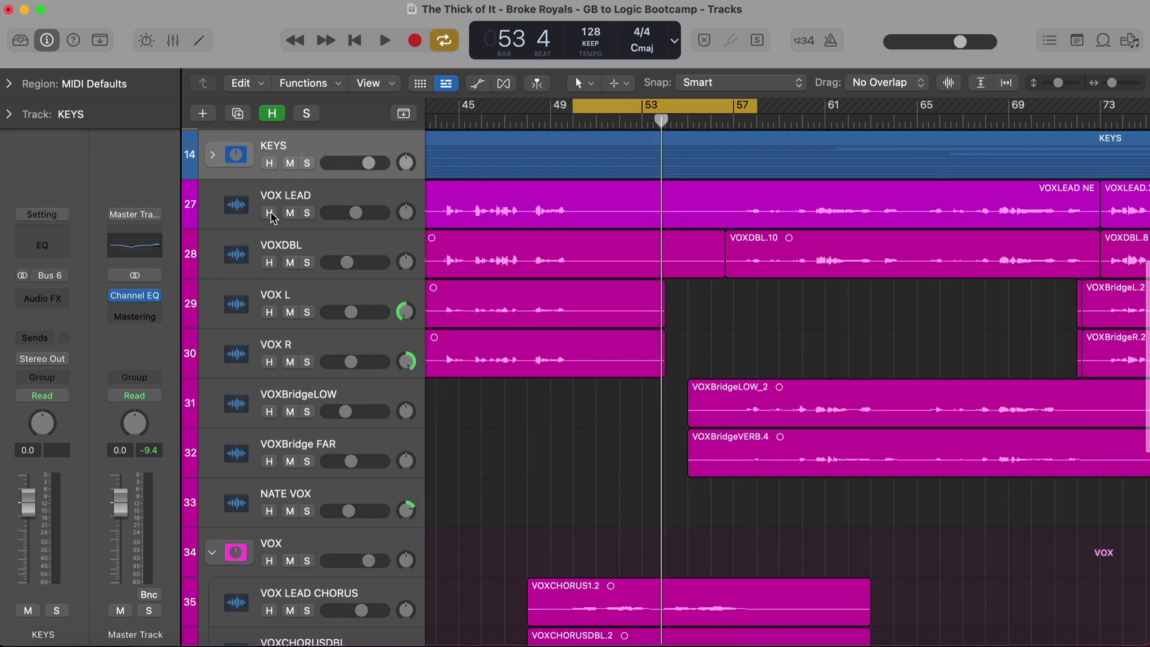
Step: Group the lead and bridge vocal tracks, from VOX LEAD to NATE VOX, into a summing stack
{"action": "left_click", "coordinate": [303, 195]}
{"action": "left_click", "coordinate": [323, 497], "text": "shift"}
{"action": "key", "text": "super+shift+d"}
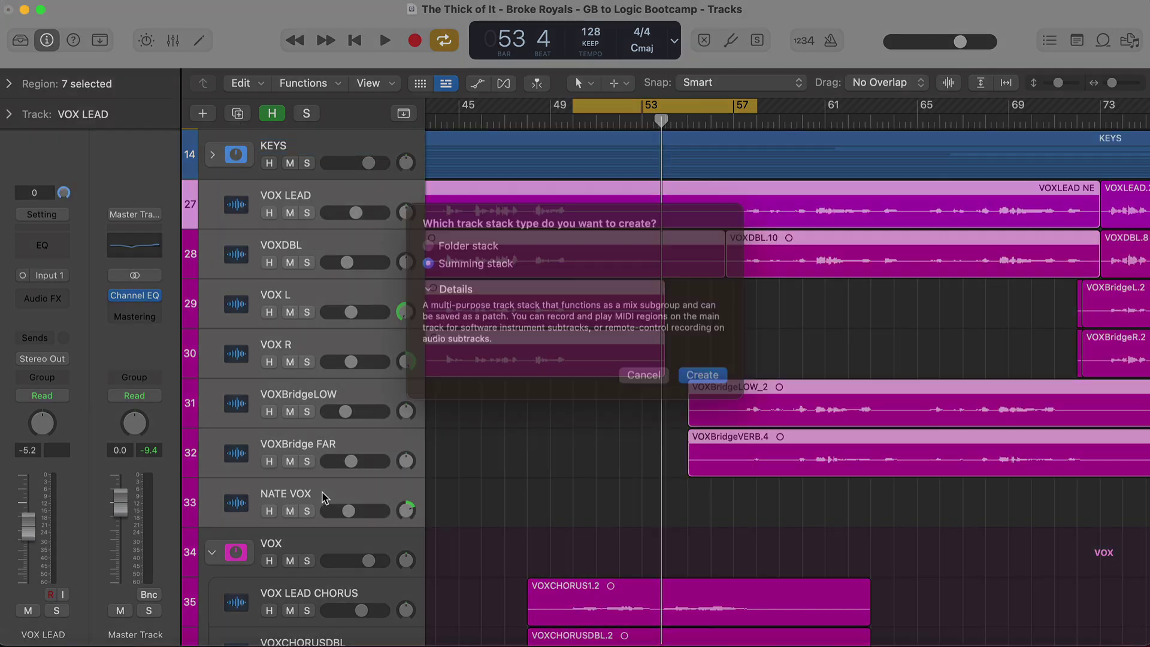
{"action": "key", "text": "Escape"}
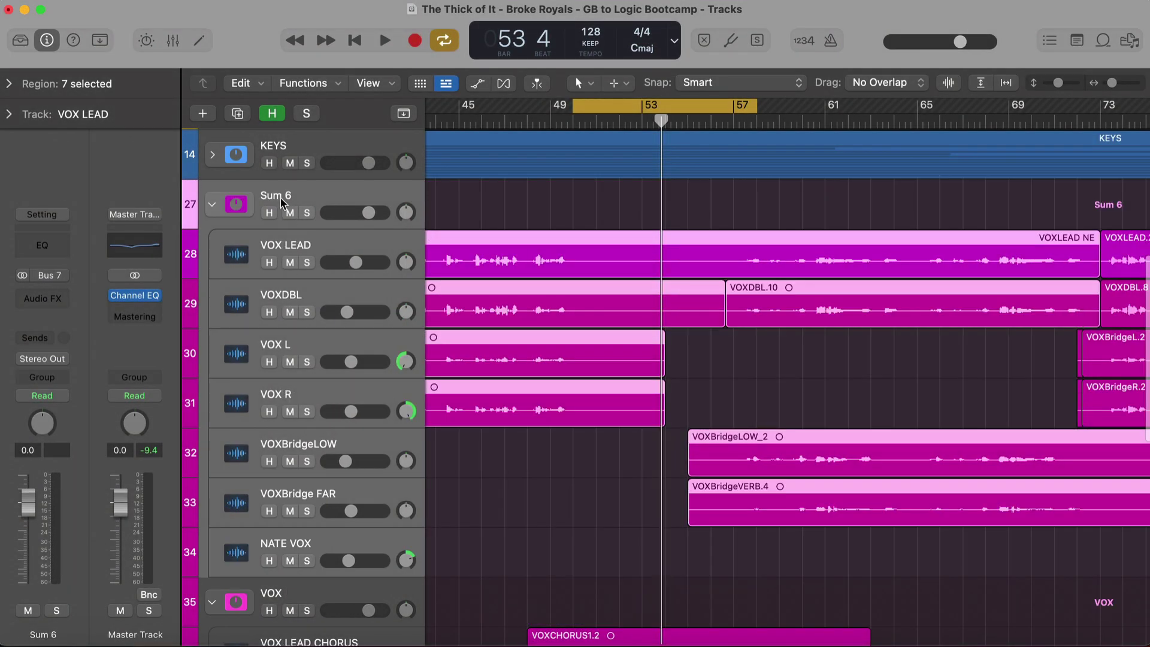
Step: Rename the new vocal stack to LEAD VOX and collapse both it and the VOX stack
{"action": "double_click", "coordinate": [280, 196]}
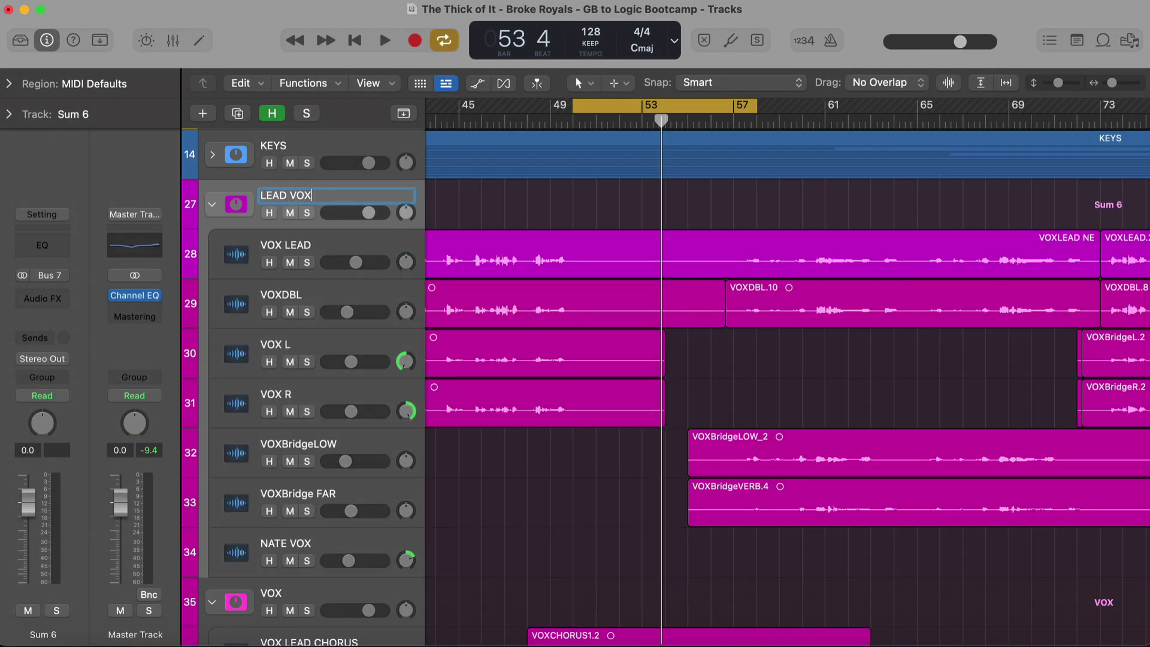
{"action": "left_click", "coordinate": [211, 204]}
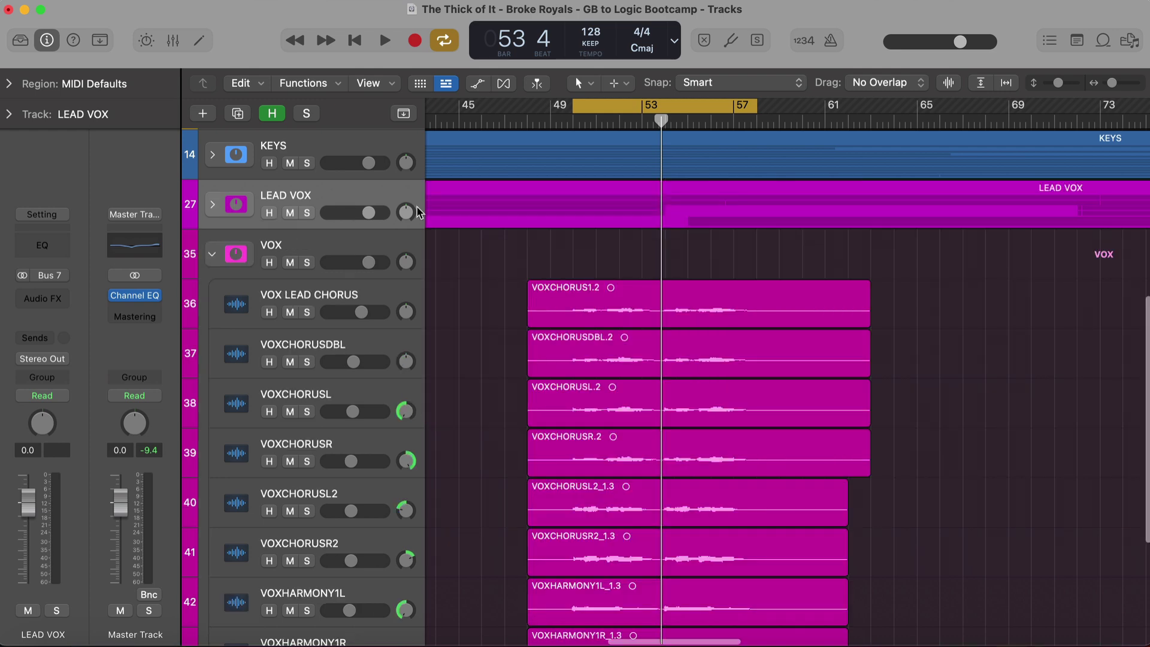
{"action": "left_click", "coordinate": [212, 254]}
Step: Review the condensed track list with its collapsed stacks, and briefly expand the GTRS stack to examine its individual guitar tracks
{"action": "scroll", "coordinate": [396, 264], "scroll_direction": "up", "scroll_amount": 2}
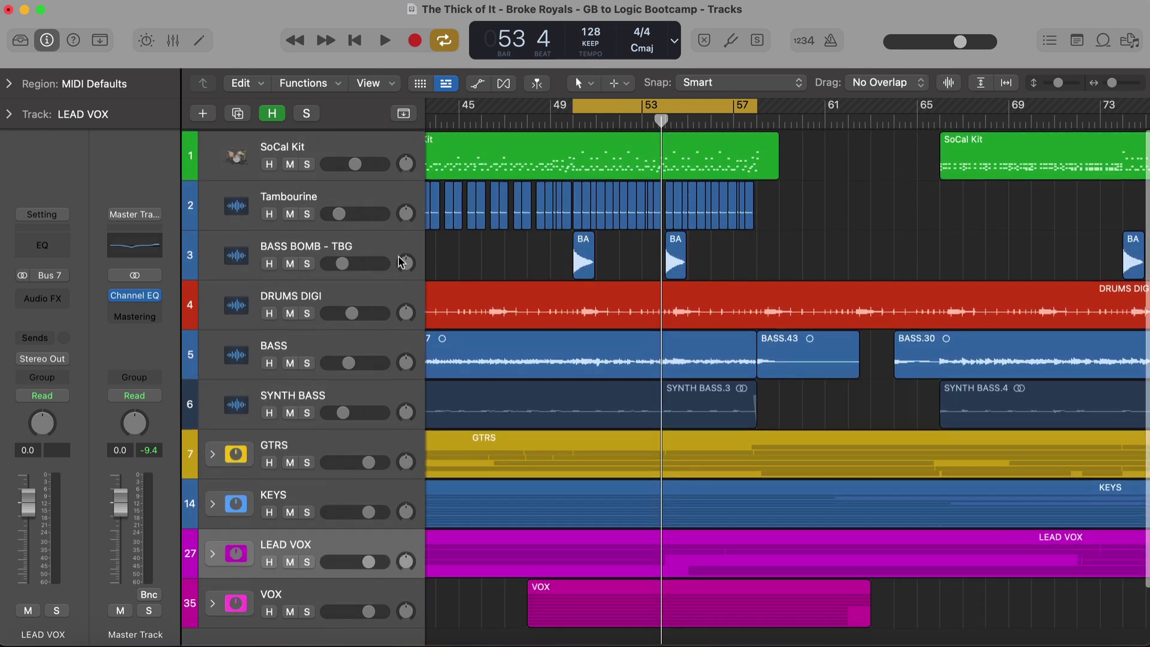
{"action": "scroll", "coordinate": [300, 384], "scroll_direction": "down", "scroll_amount": 2}
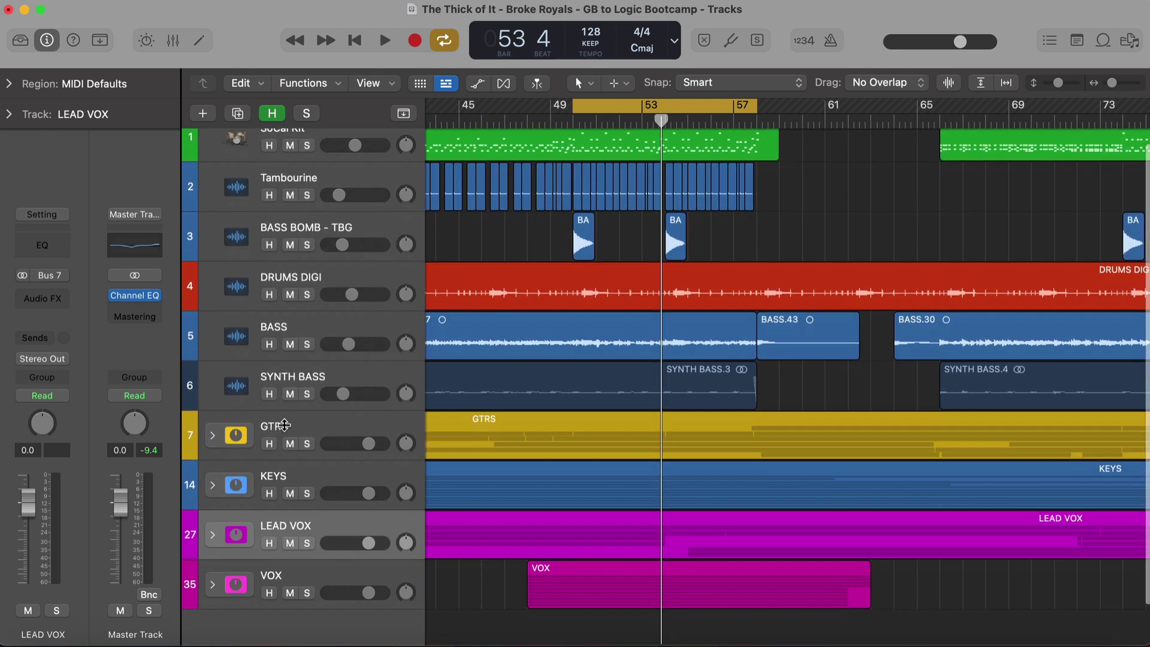
{"action": "scroll", "coordinate": [324, 375], "scroll_direction": "up", "scroll_amount": 2}
{"action": "scroll", "coordinate": [320, 378], "scroll_direction": "down", "scroll_amount": 2}
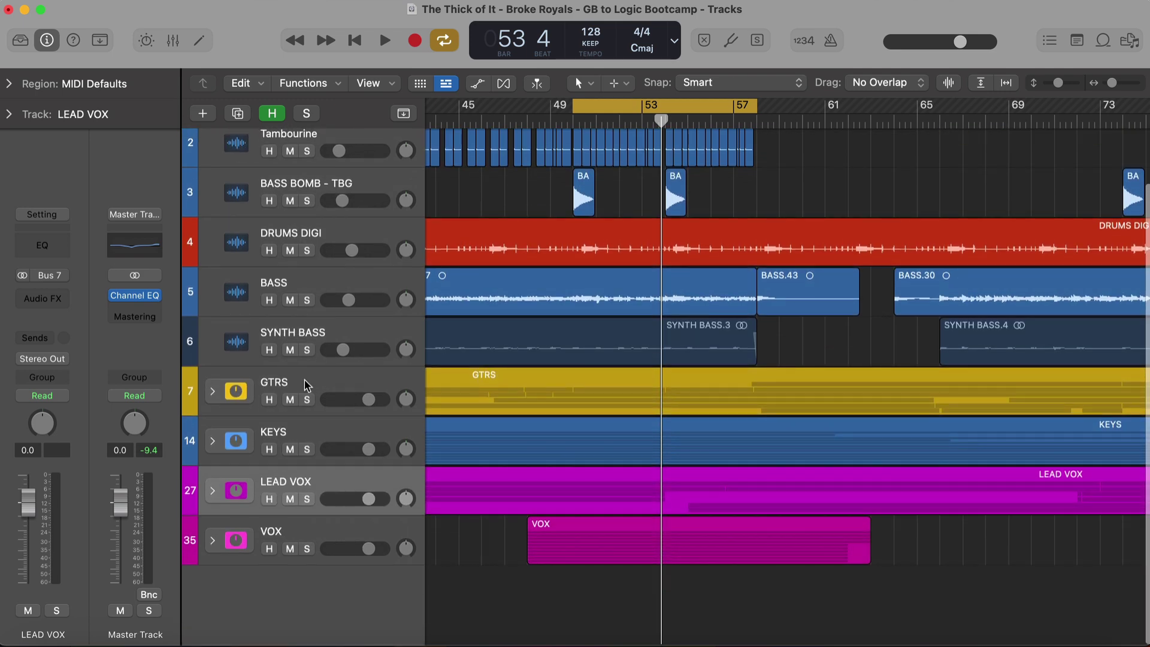
{"action": "left_click", "coordinate": [310, 386]}
{"action": "left_click", "coordinate": [318, 435]}
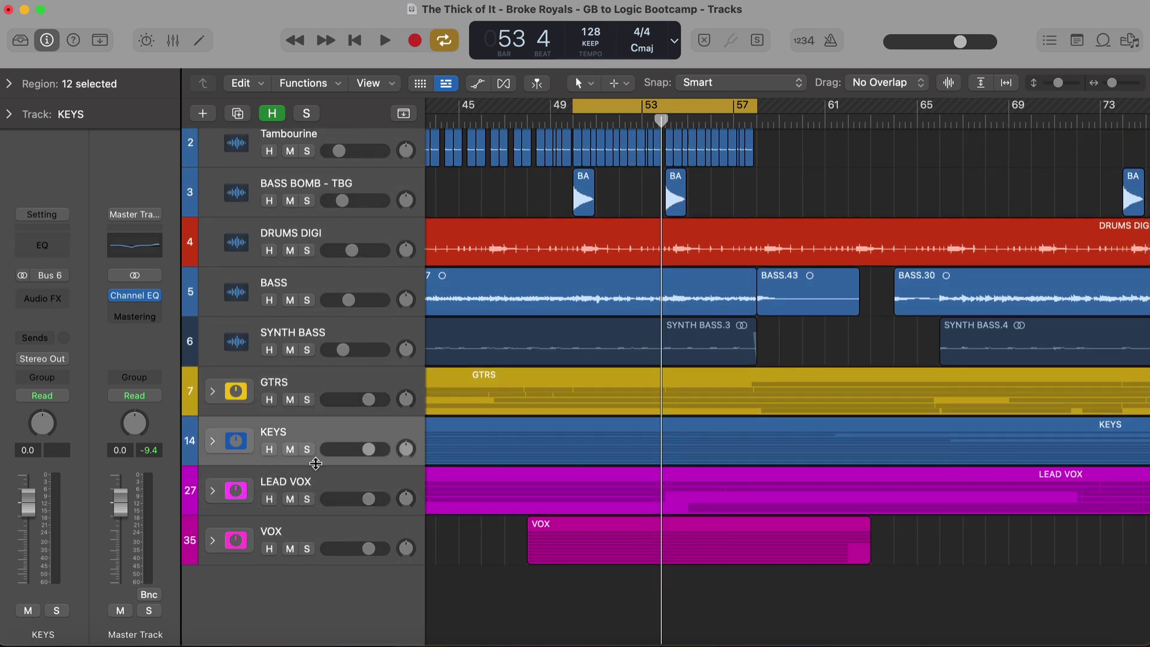
{"action": "left_click", "coordinate": [212, 392]}
{"action": "scroll", "coordinate": [299, 384], "scroll_direction": "down", "scroll_amount": 5}
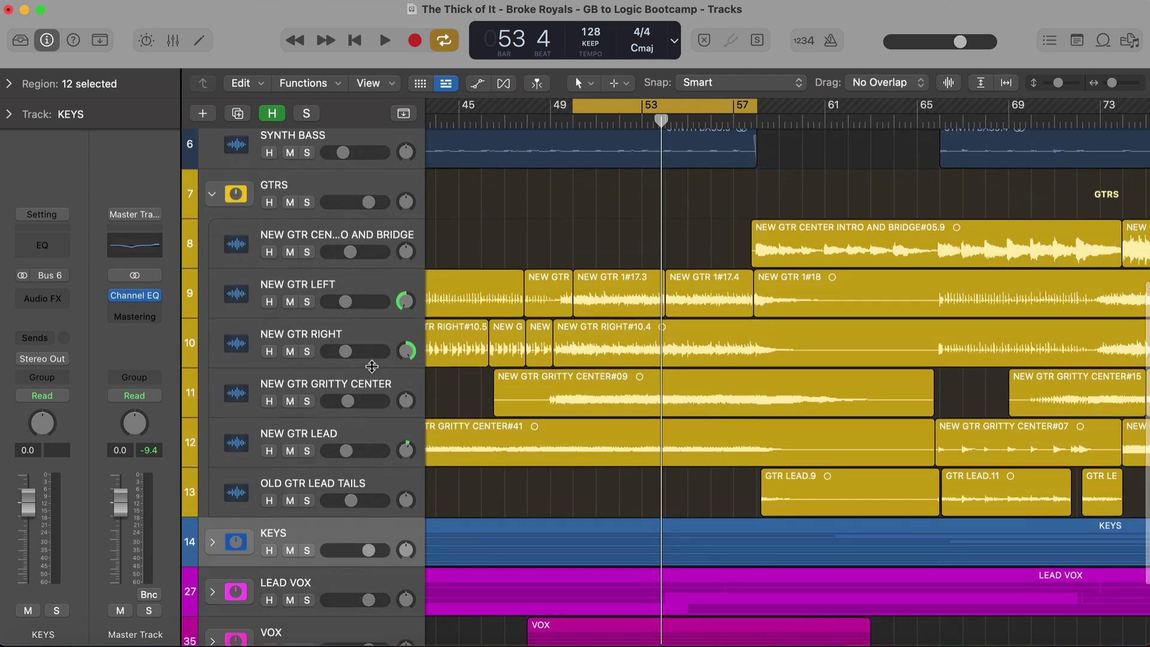
{"action": "left_click", "coordinate": [214, 196]}
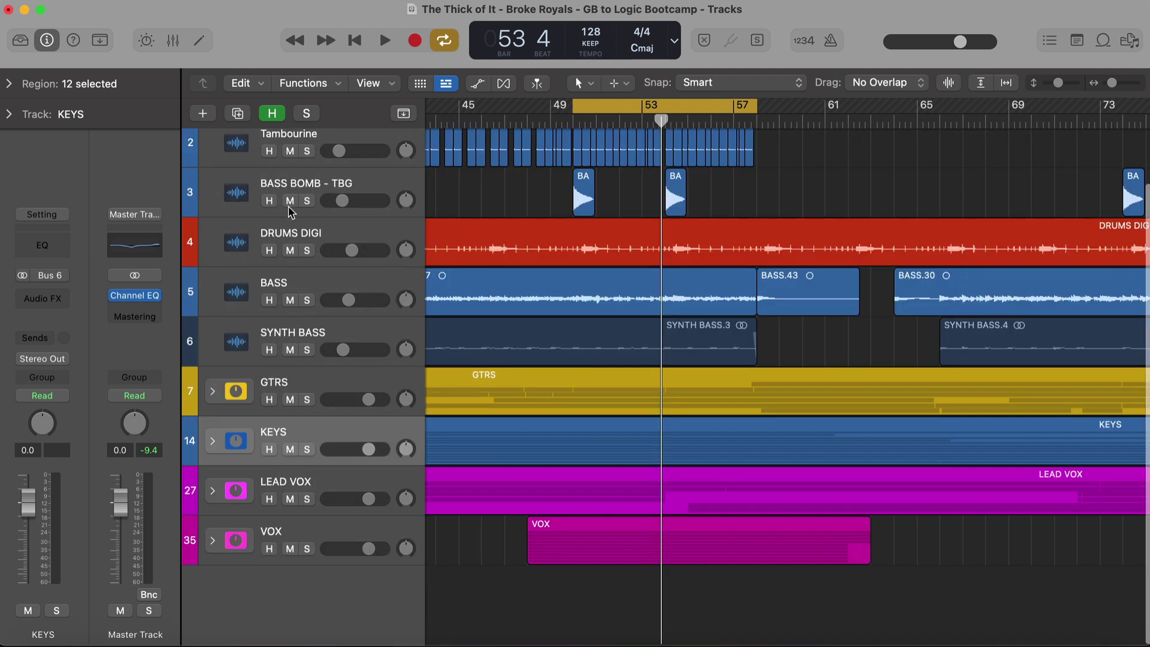